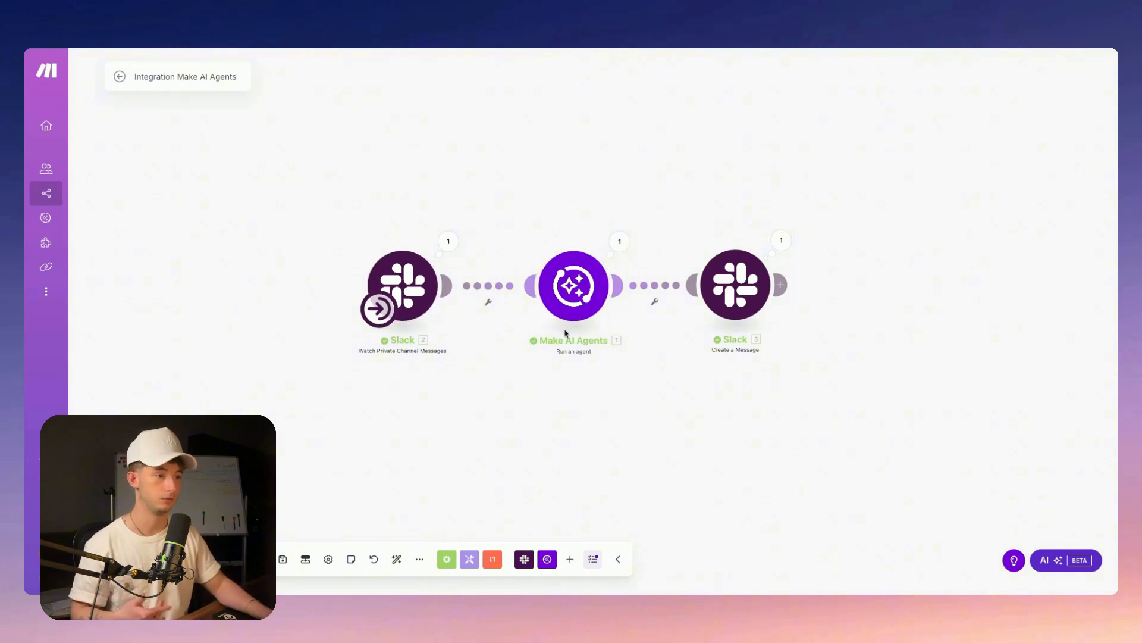
Glance at the AI agent module's settings, then add an empty module to the canvas
{"action": "scroll", "coordinate": [596, 385], "scroll_direction": "right", "scroll_amount": 1}
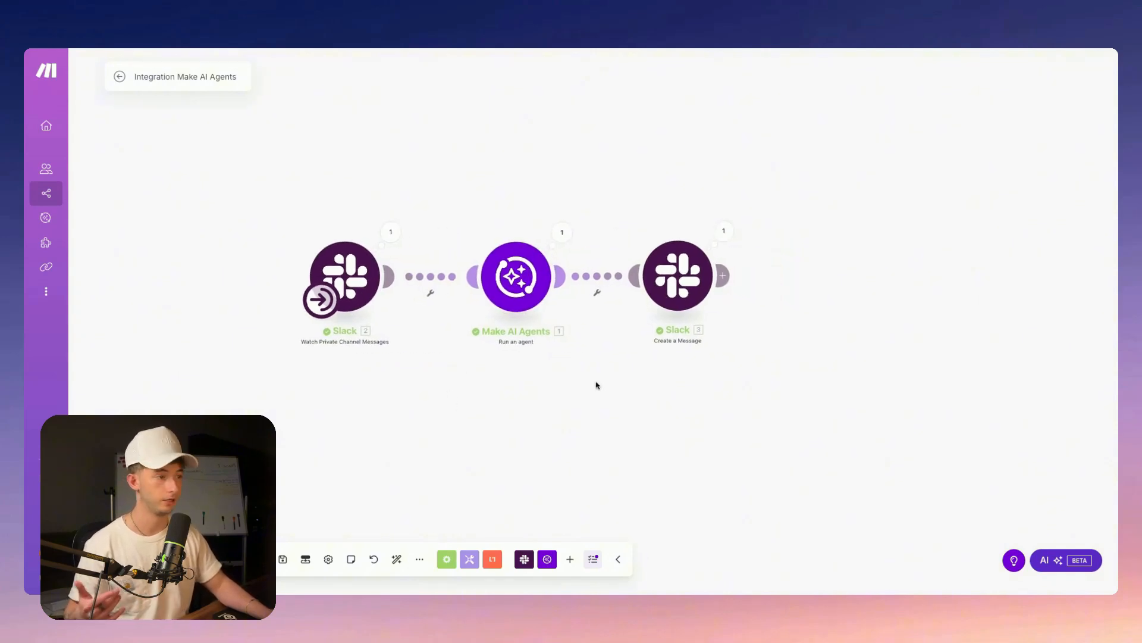
{"action": "scroll", "coordinate": [597, 385], "scroll_direction": "right", "scroll_amount": 1}
{"action": "scroll", "coordinate": [475, 405], "scroll_direction": "down", "scroll_amount": 1}
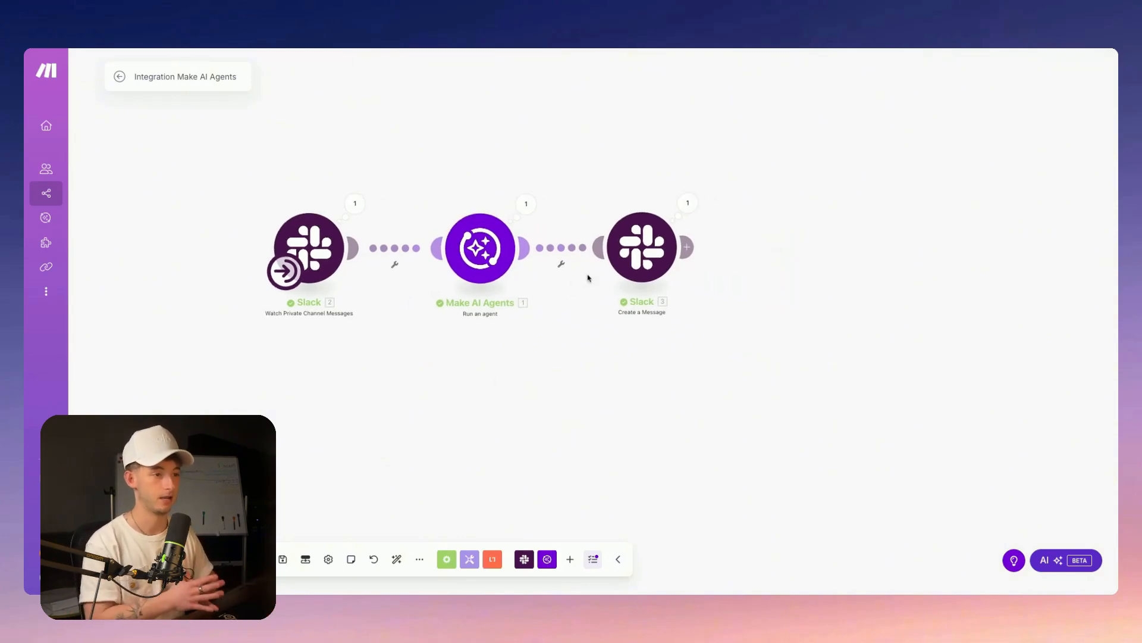
{"action": "left_click", "coordinate": [497, 242]}
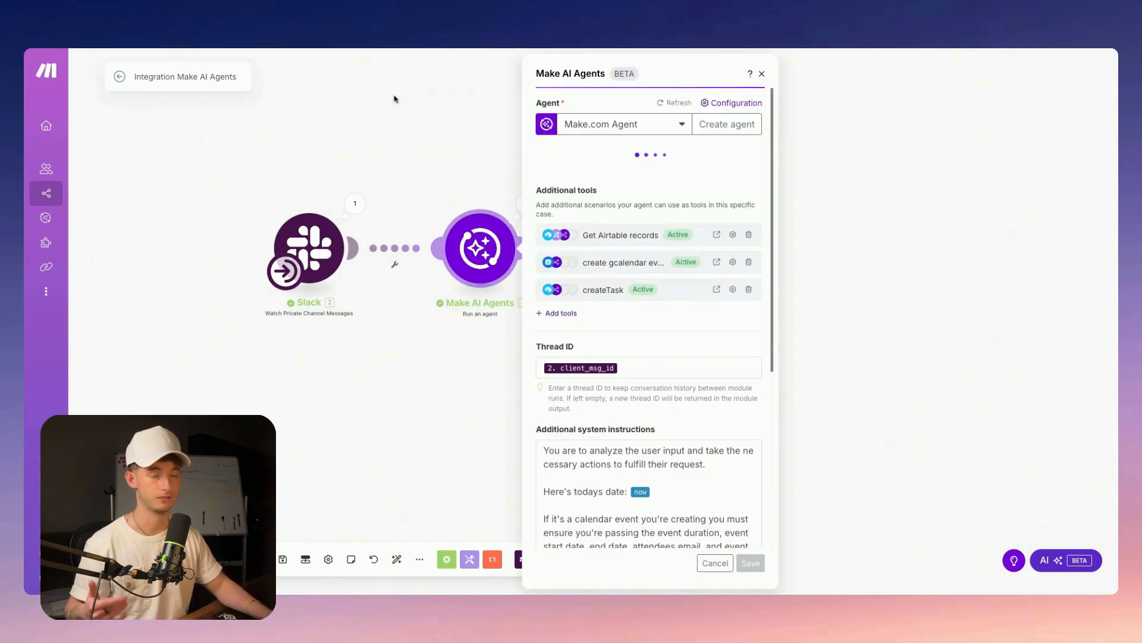
{"action": "left_click", "coordinate": [428, 156]}
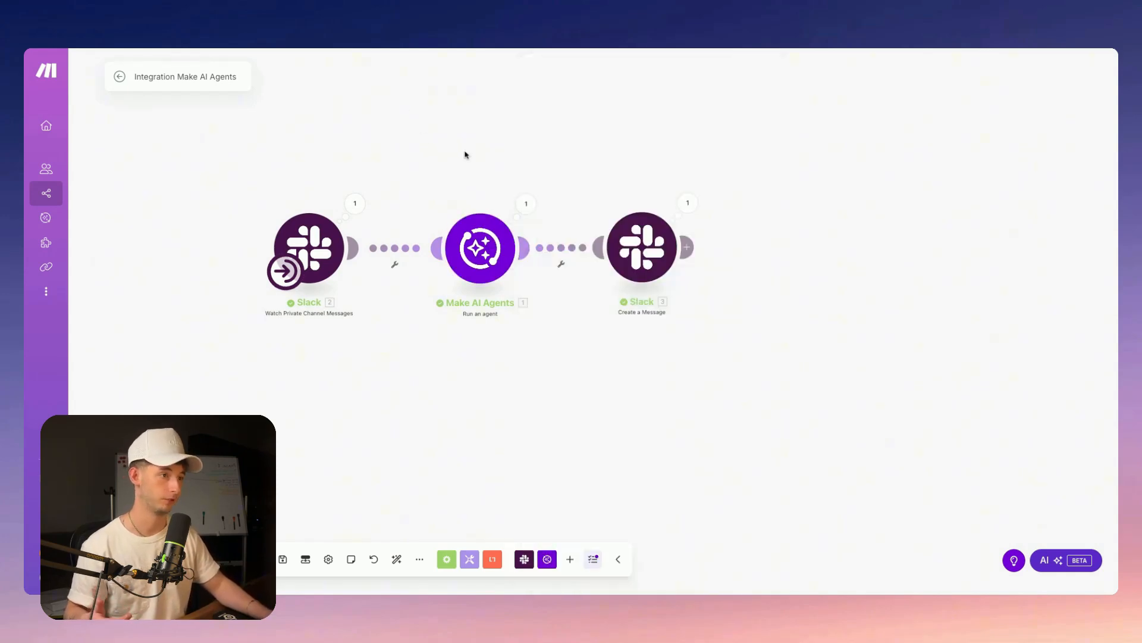
{"action": "right_click", "coordinate": [464, 155]}
{"action": "left_click", "coordinate": [492, 157]}
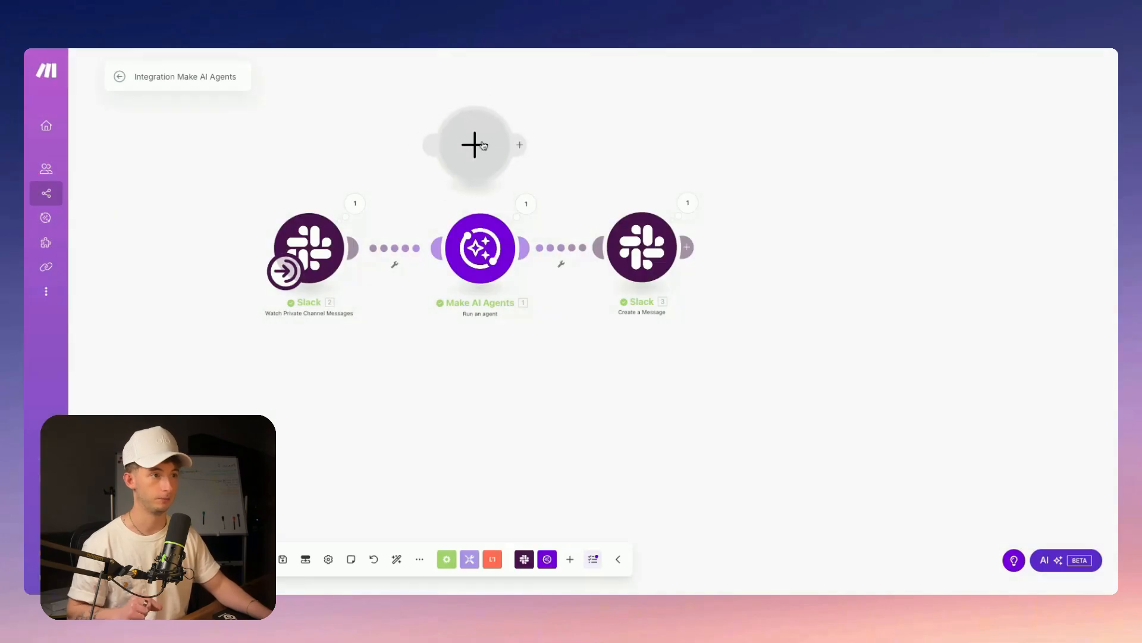
Search 'ai agent' for the empty module, then delete the placeholder module
{"action": "left_click", "coordinate": [484, 145]}
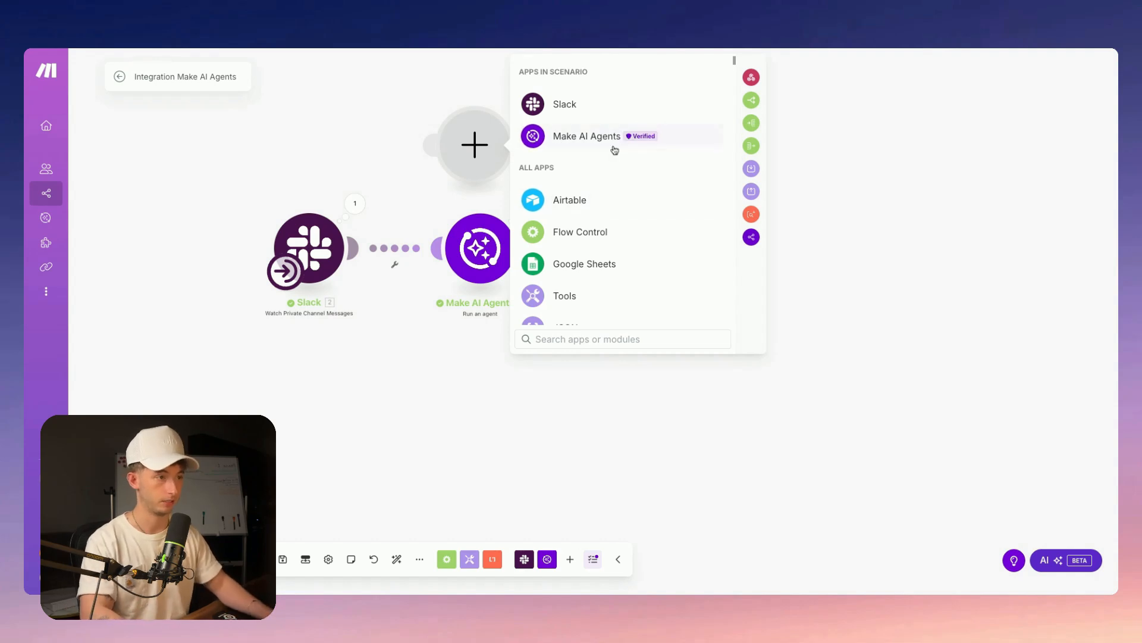
{"action": "type", "text": "ai agent"}
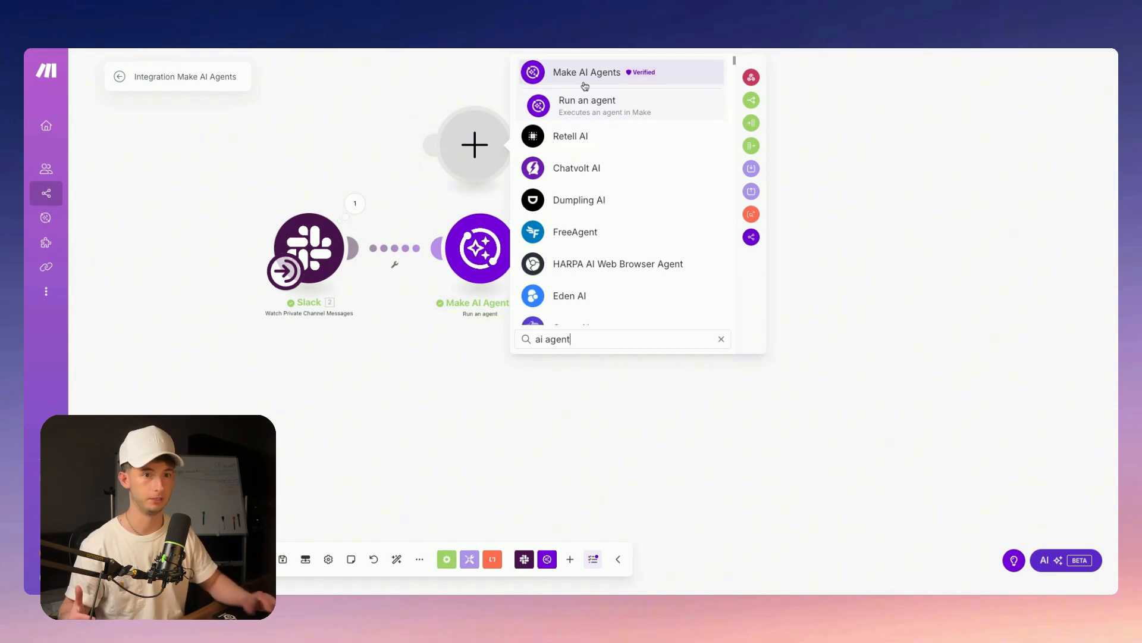
{"action": "mouse_move", "coordinate": [57, 198]}
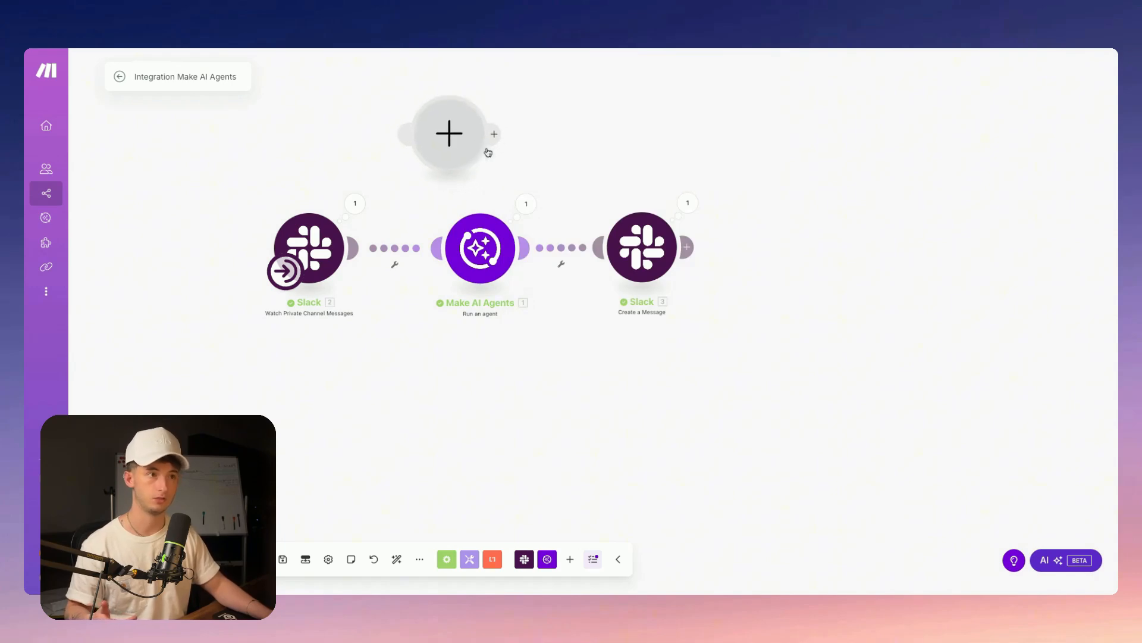
{"action": "right_click", "coordinate": [461, 135]}
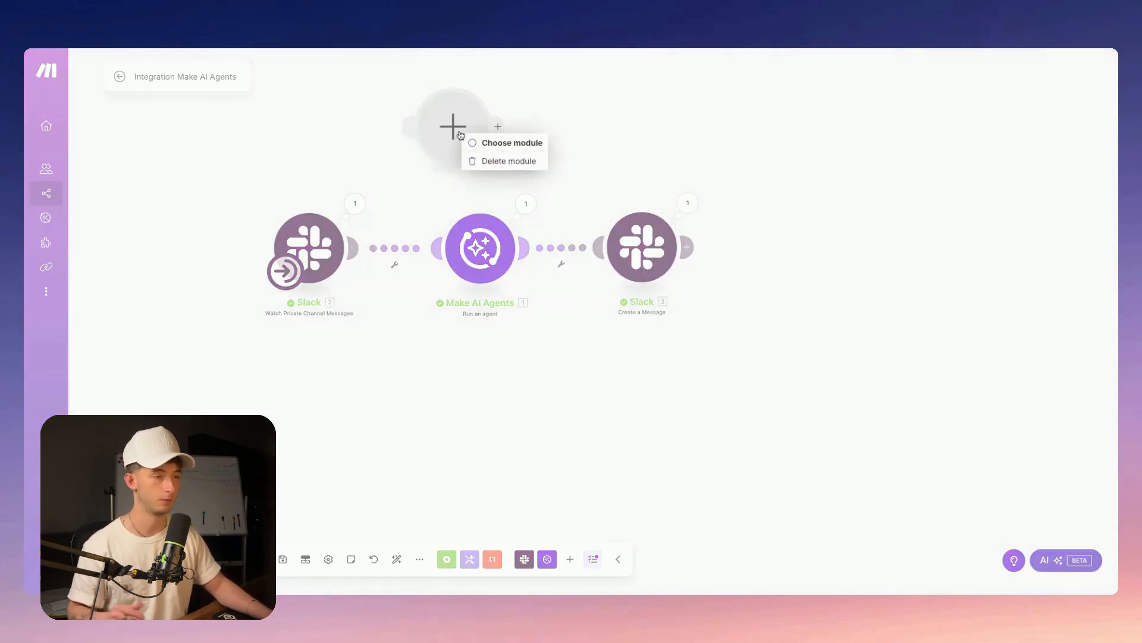
{"action": "left_click", "coordinate": [494, 161]}
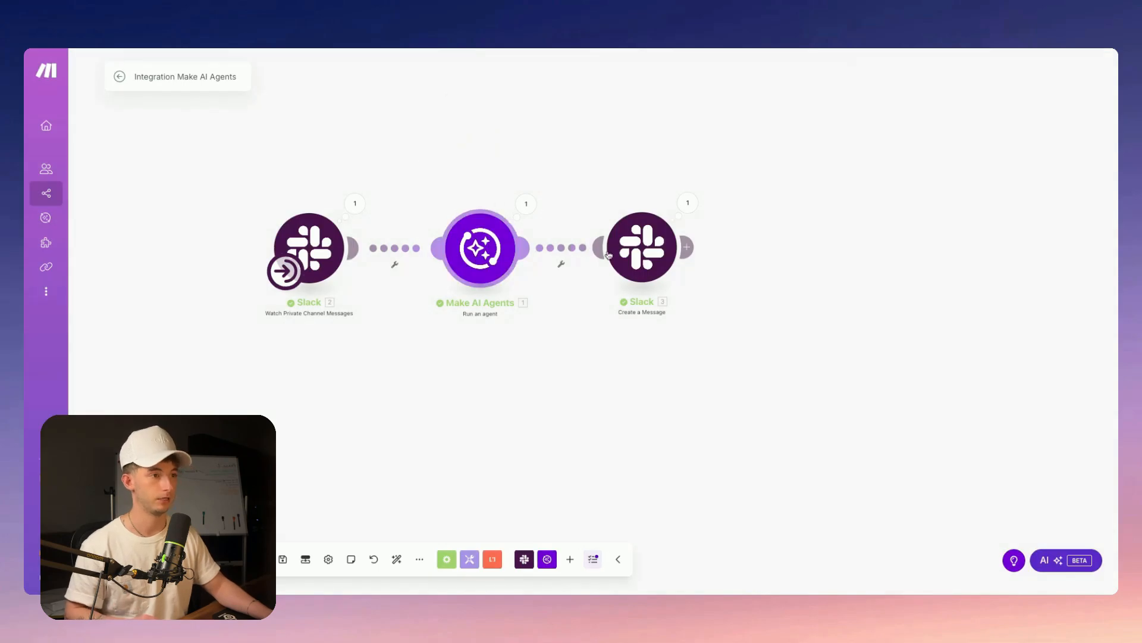
{"action": "left_click", "coordinate": [479, 250]}
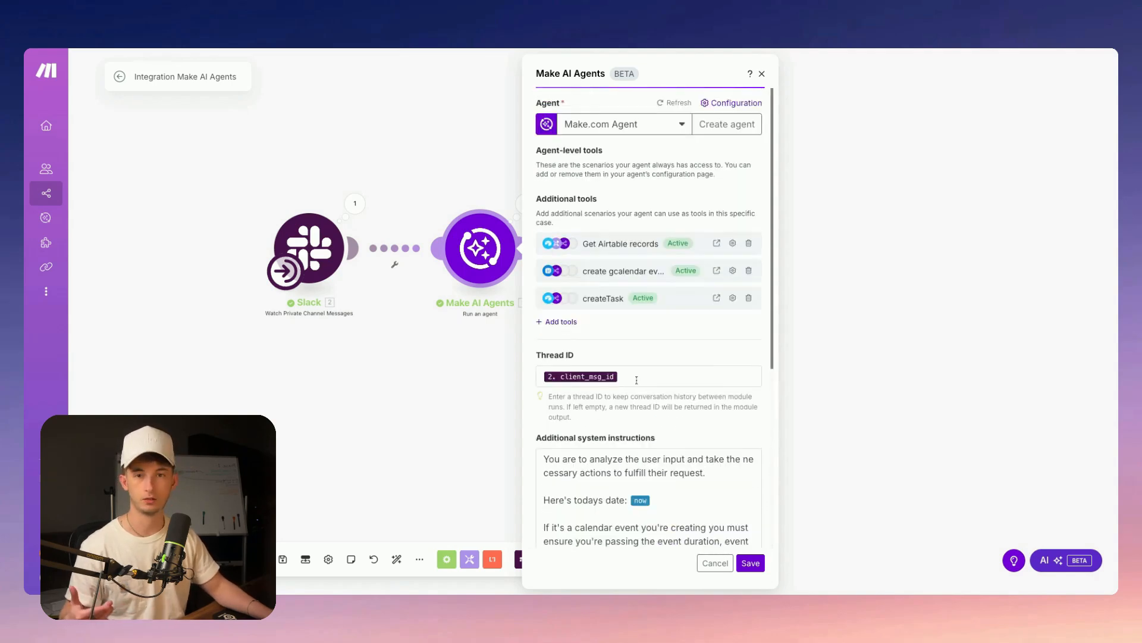
{"action": "scroll", "coordinate": [637, 379], "scroll_direction": "down", "scroll_amount": 5}
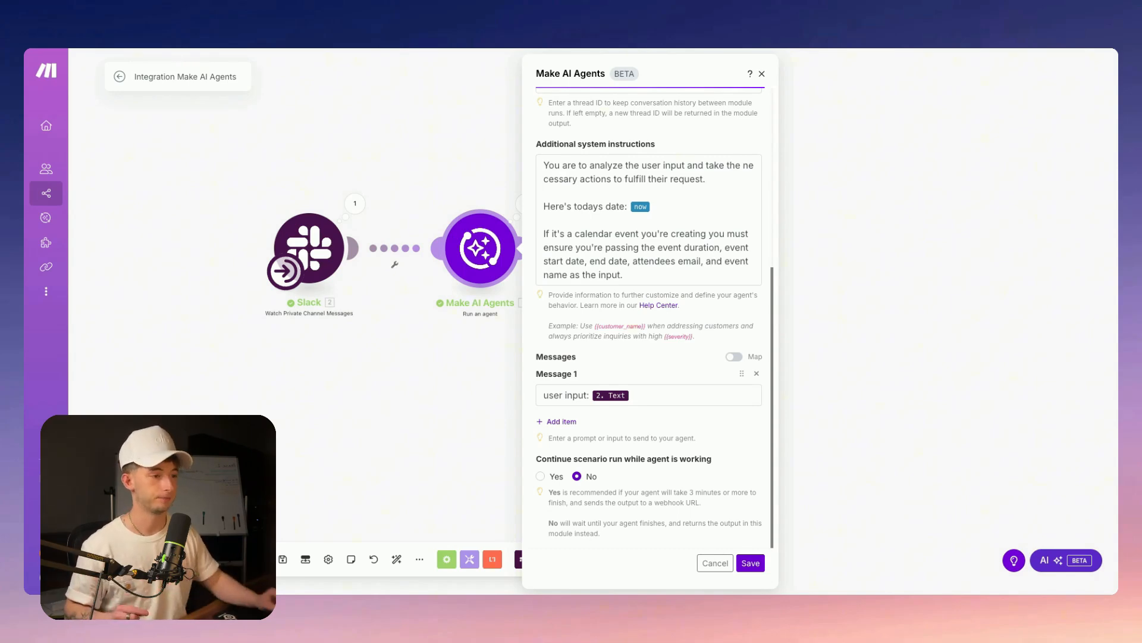
{"action": "scroll", "coordinate": [624, 381], "scroll_direction": "up", "scroll_amount": 3}
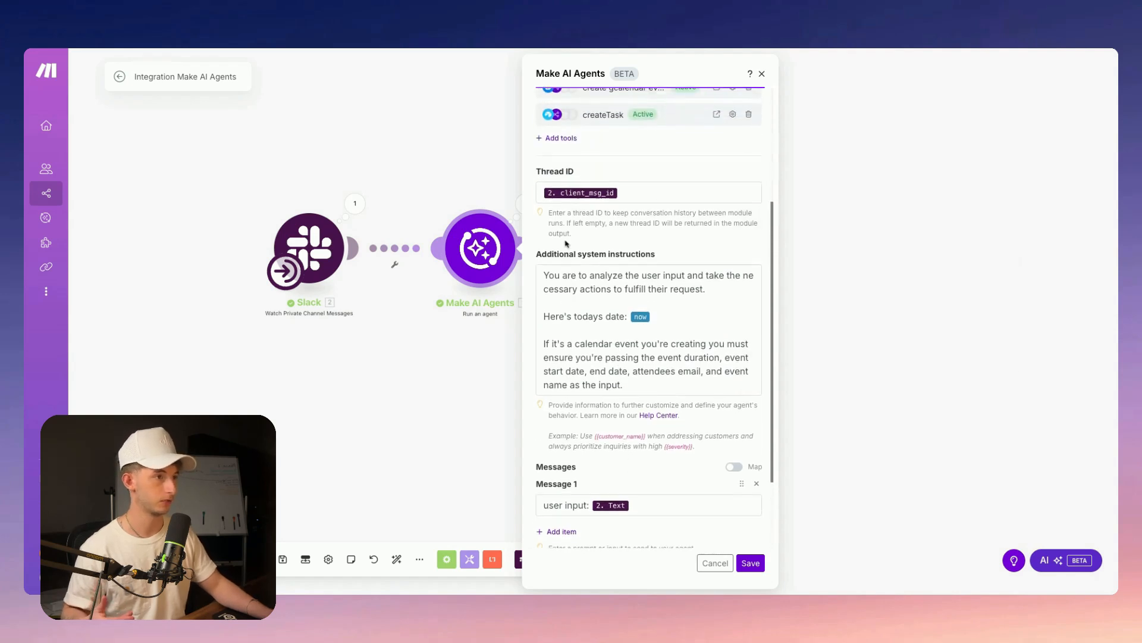
{"action": "left_click", "coordinate": [654, 203]}
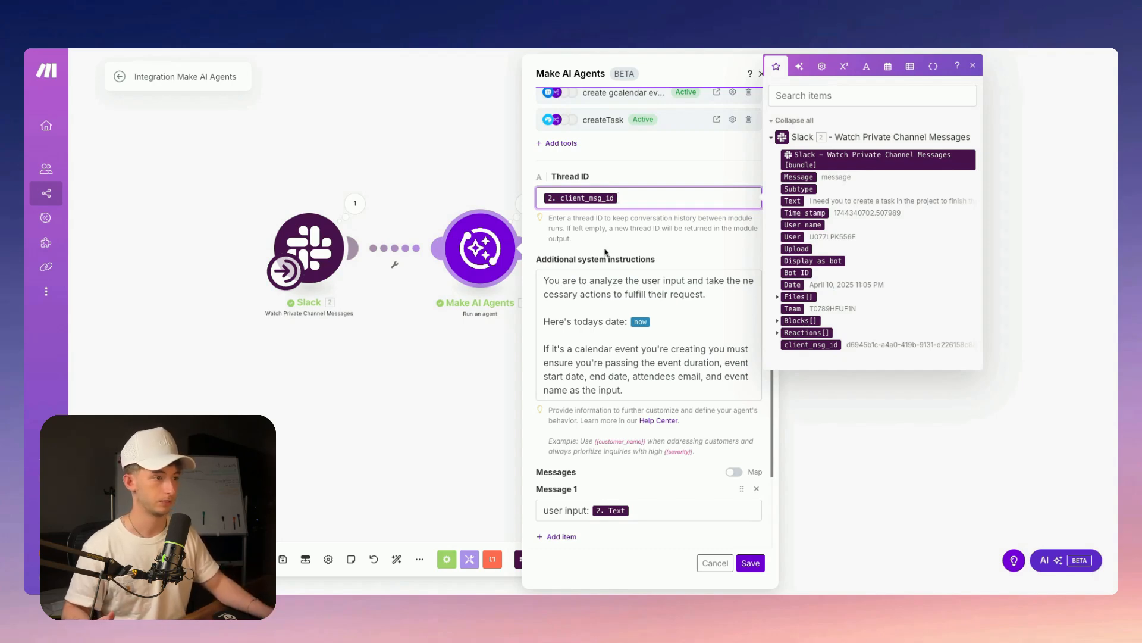
{"action": "scroll", "coordinate": [607, 256], "scroll_direction": "down", "scroll_amount": 2}
{"action": "left_click", "coordinate": [607, 395]}
{"action": "scroll", "coordinate": [619, 392], "scroll_direction": "up", "scroll_amount": 5}
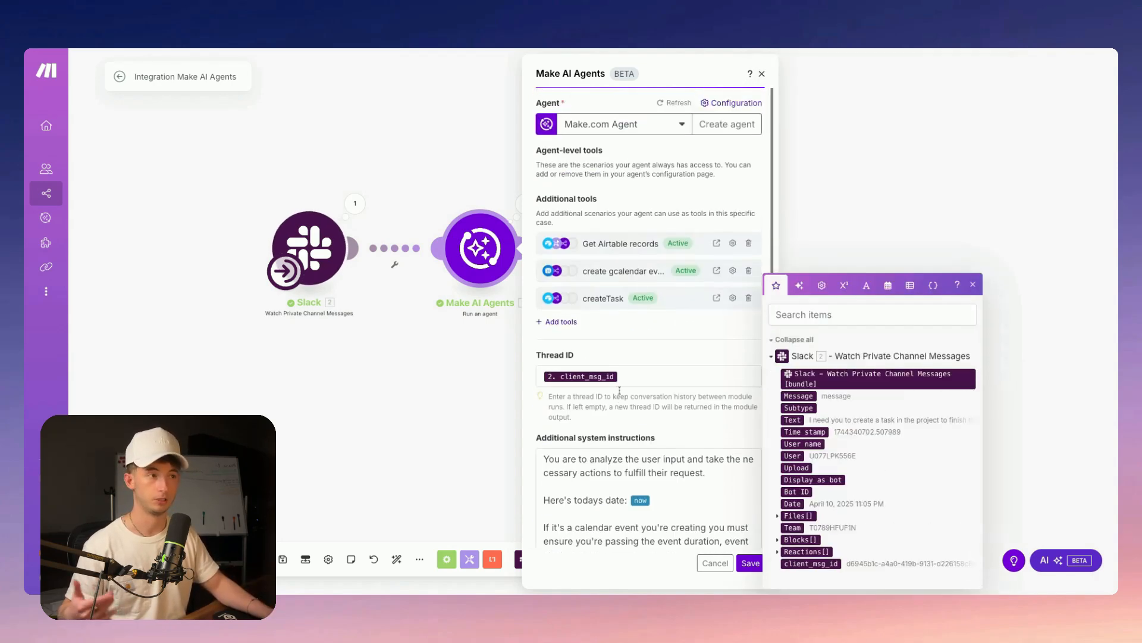
{"action": "left_click", "coordinate": [749, 565]}
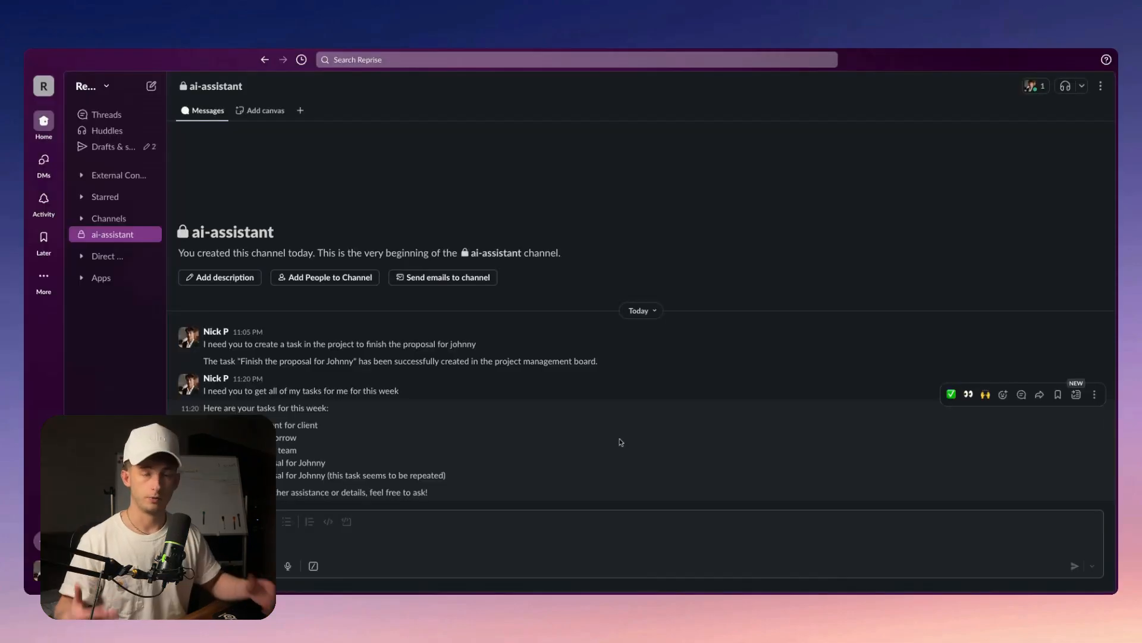
Send 'I ask for me to write an apology email to our client.' to the ai-assistant channel
{"action": "left_click", "coordinate": [289, 537]}
{"action": "type", "text": "I "}
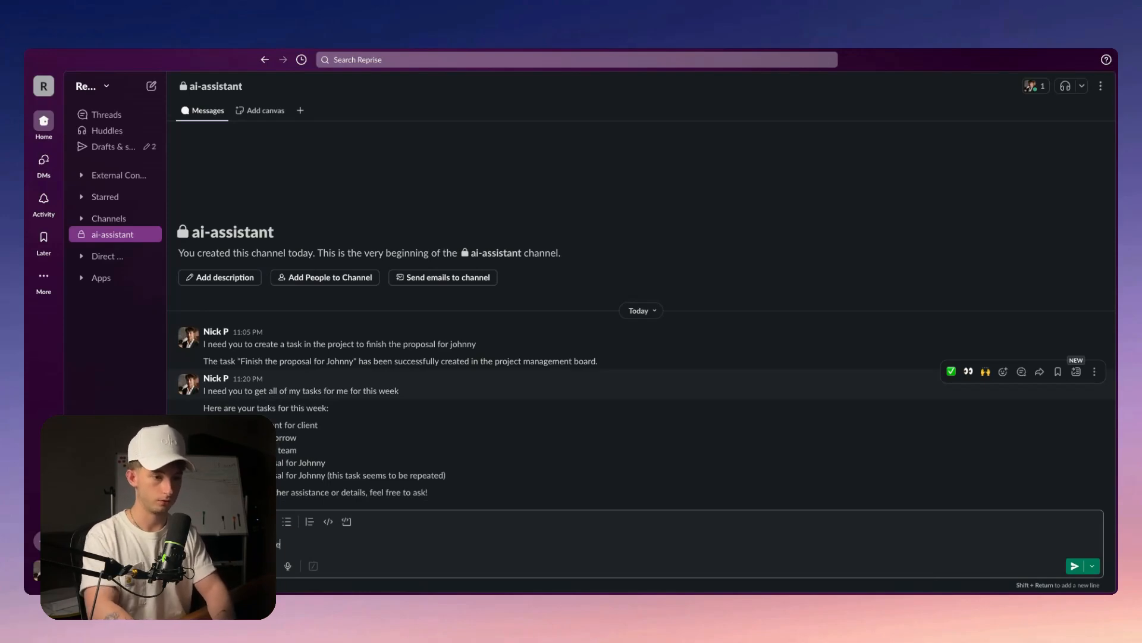
{"action": "type", "text": "ask for me to w"}
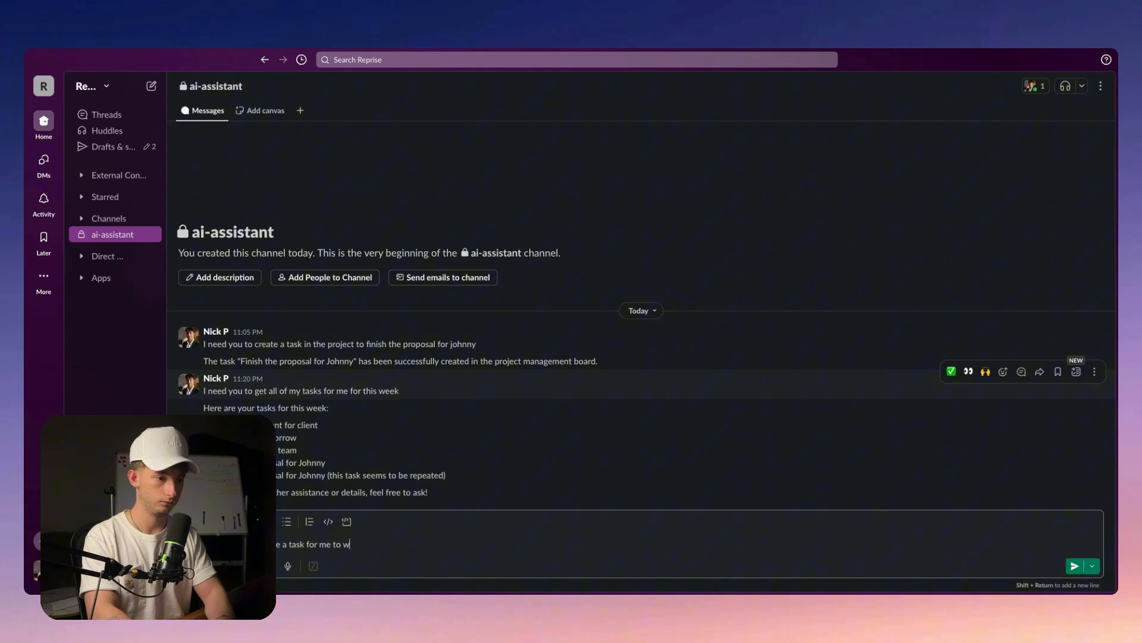
{"action": "type", "text": "rite an apology"}
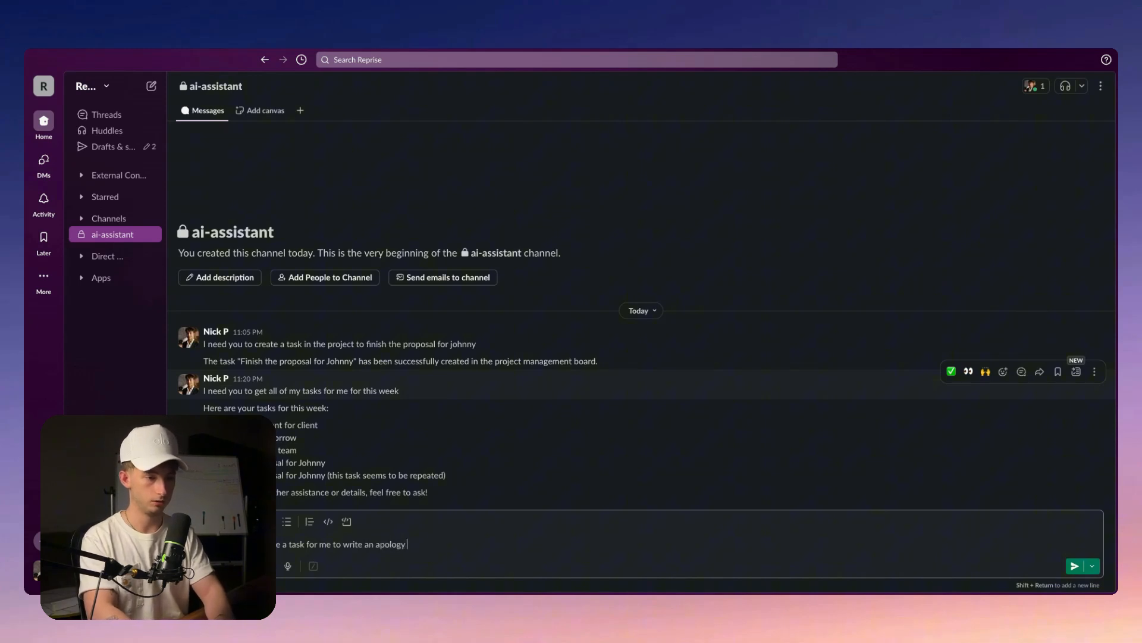
{"action": "type", "text": " email to our client."}
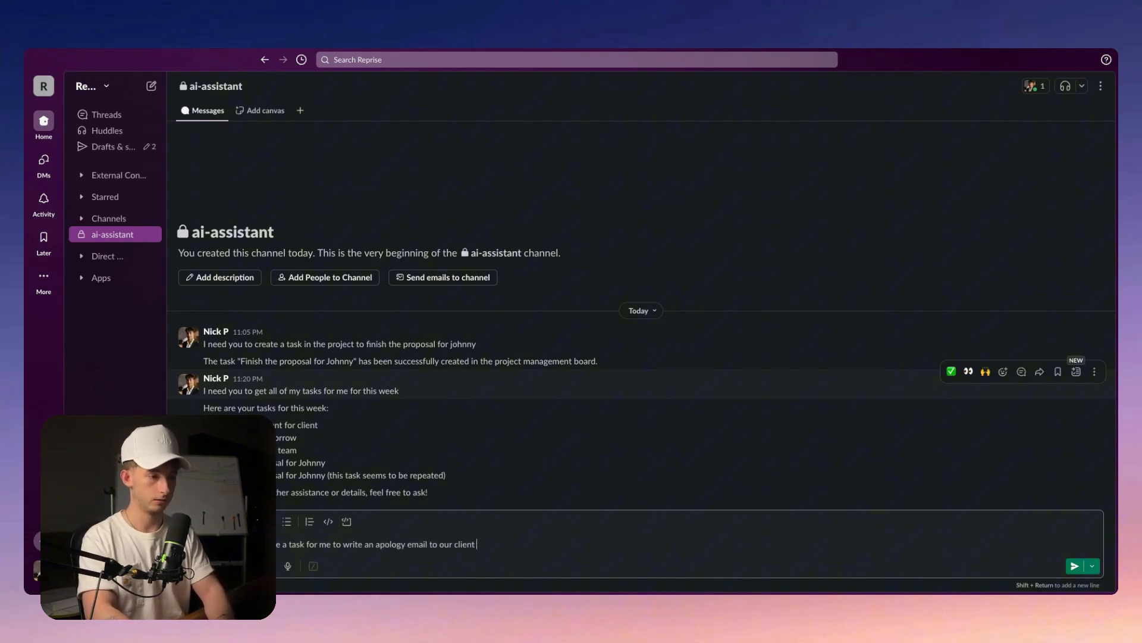
{"action": "key", "text": "Return"}
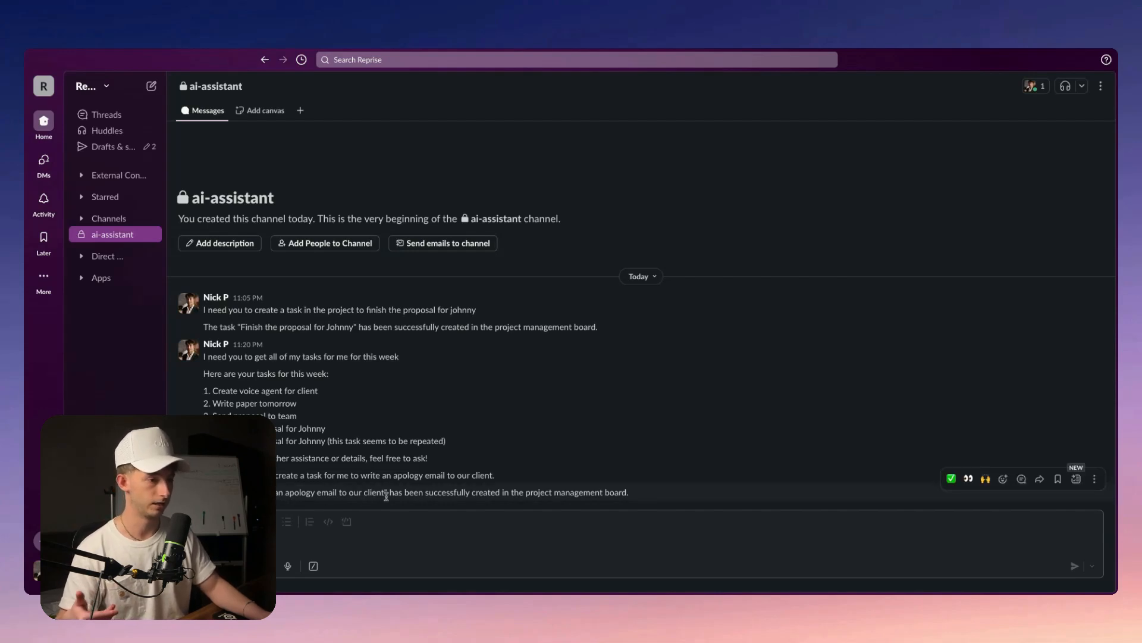
Confirm the new task appears as row 10 in the Airtable Project Management table
{"action": "left_click", "coordinate": [612, 49]}
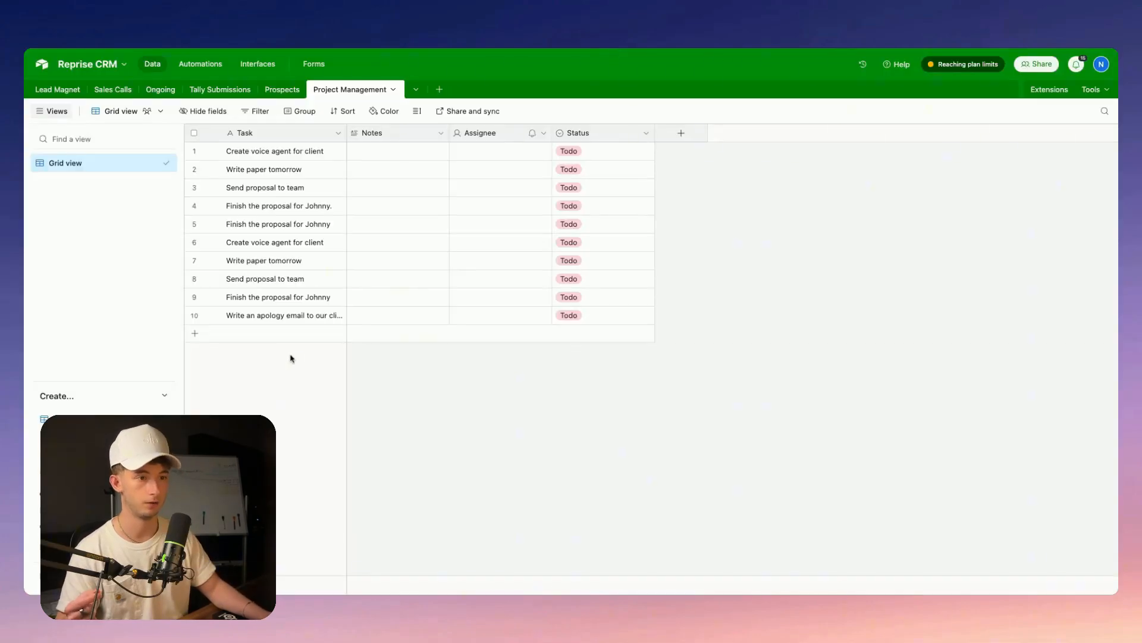
{"action": "left_click", "coordinate": [257, 325]}
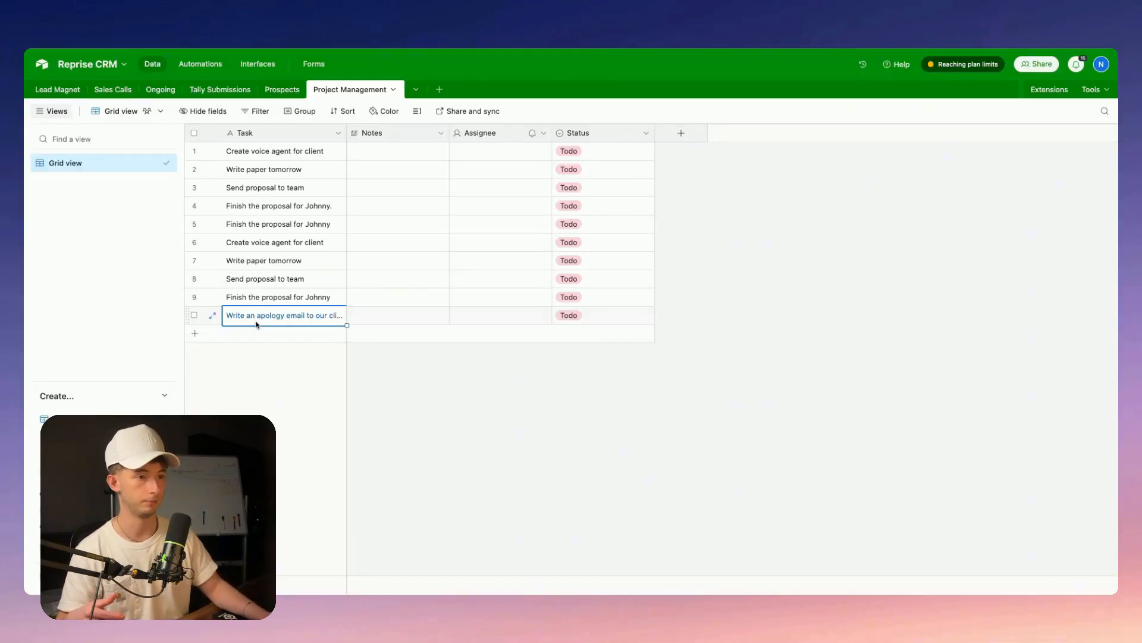
{"action": "left_click", "coordinate": [472, 417]}
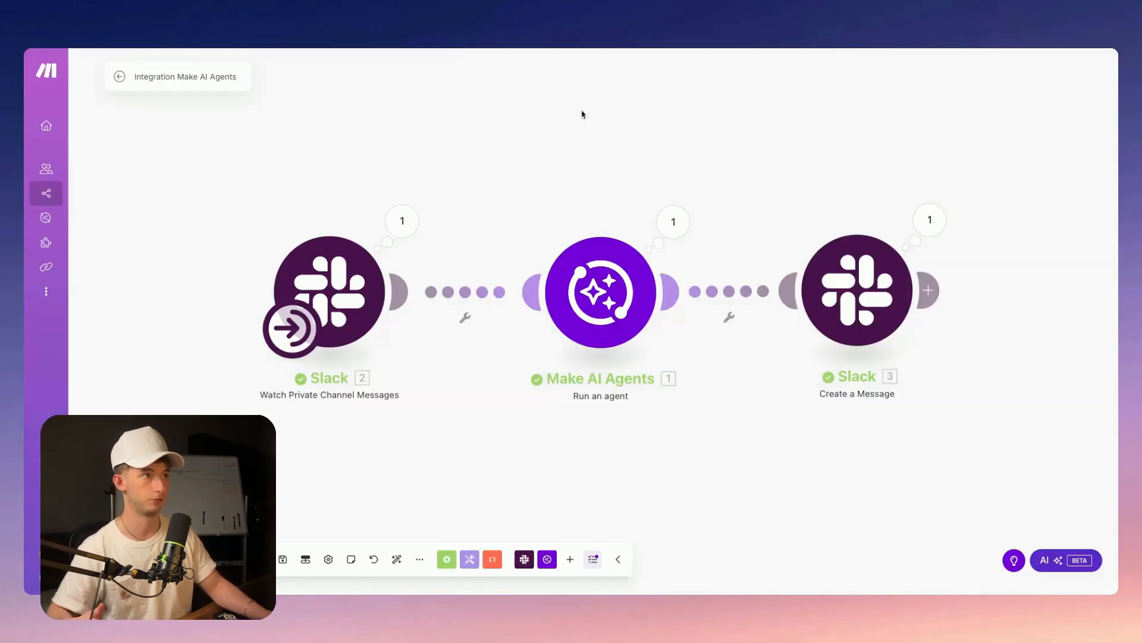
{"action": "left_click", "coordinate": [604, 292]}
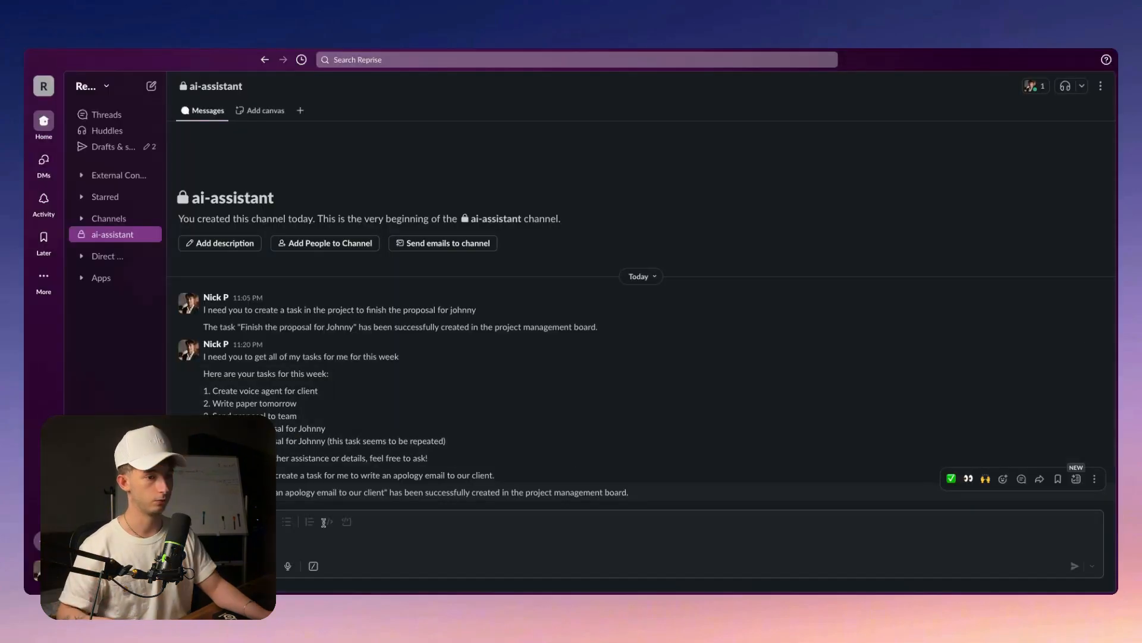
{"action": "left_click", "coordinate": [325, 534]}
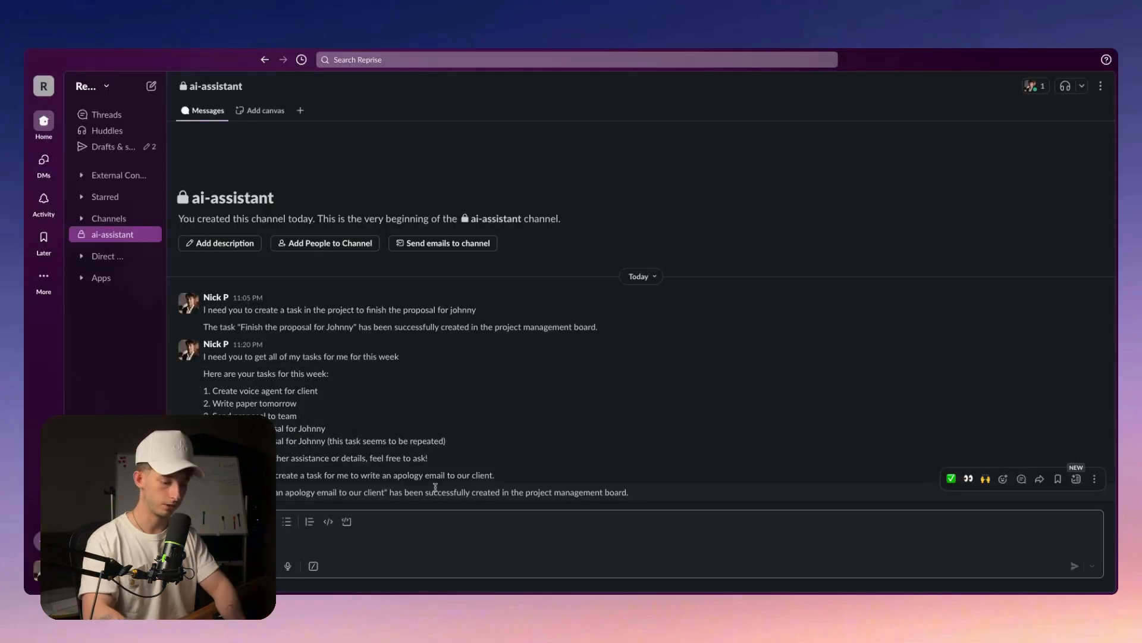
Send a request to meet a contact about AI systems, Saturday April 12th, 2:30–3:30 pm
{"action": "type", "text": "I need"}
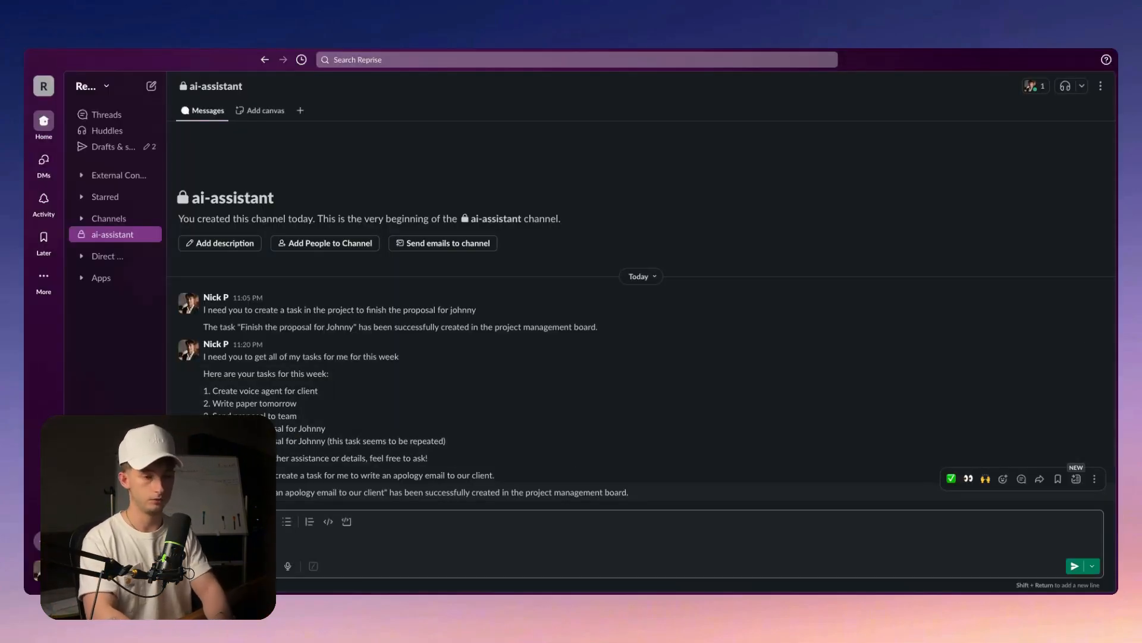
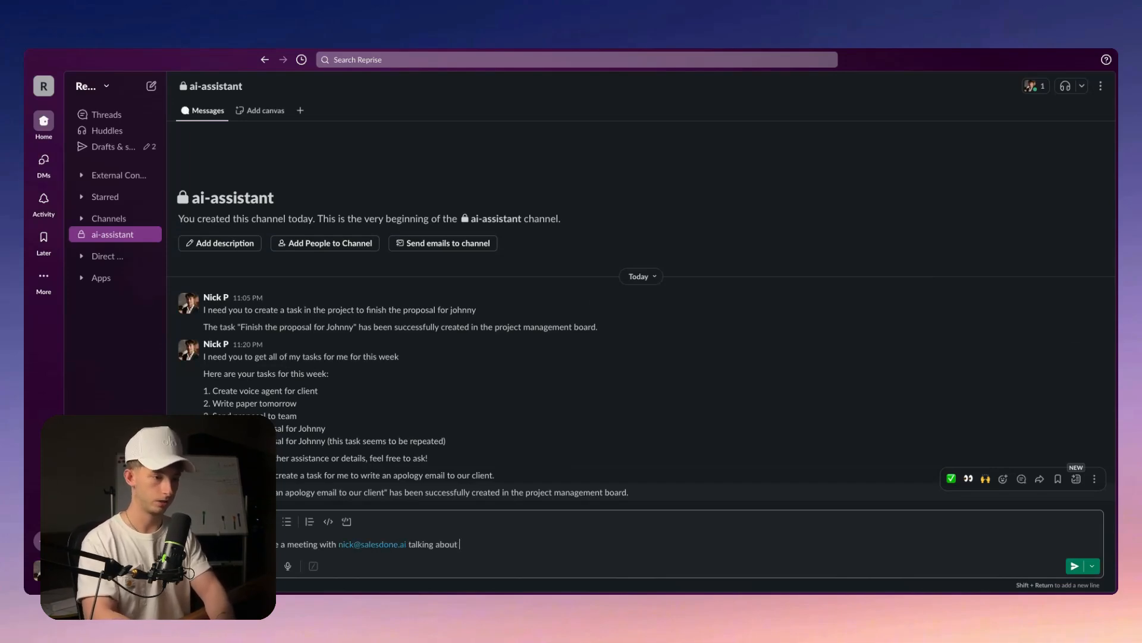
{"action": "type", "text": "AI systems. The start date should be at"}
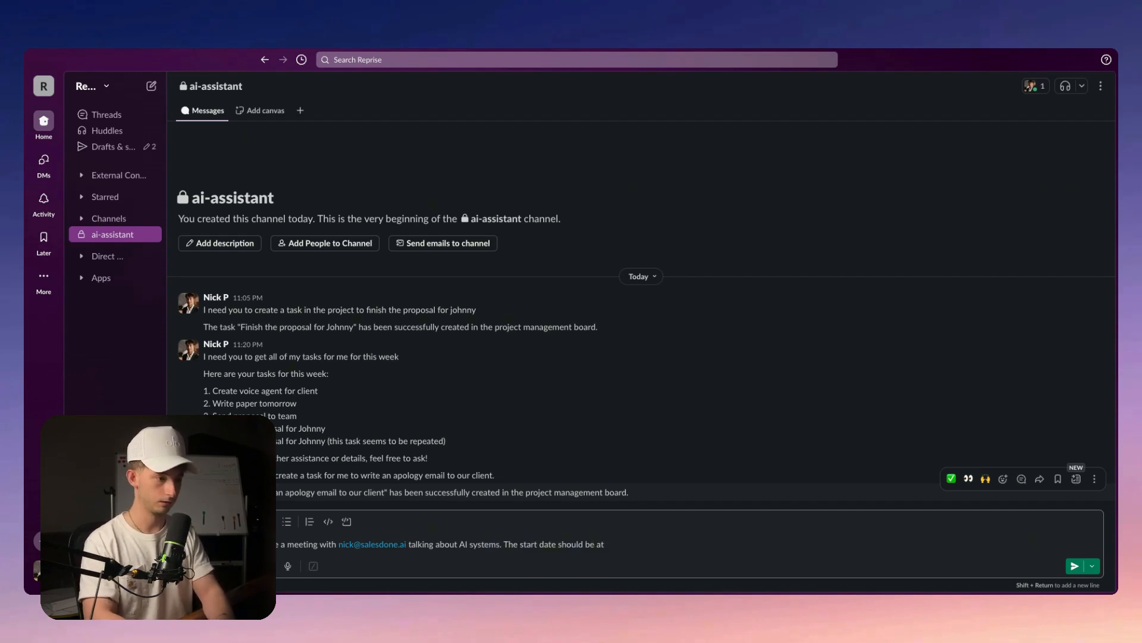
{"action": "type", "text": " saturday april 12th fr"}
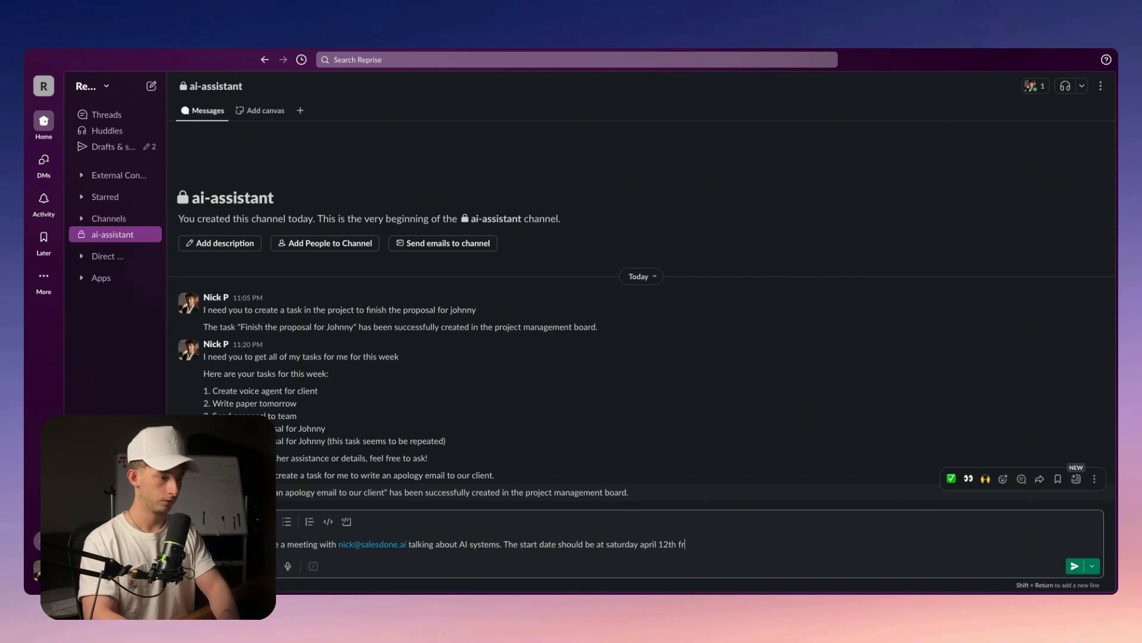
{"action": "type", "text": "om 2:30 pm to "}
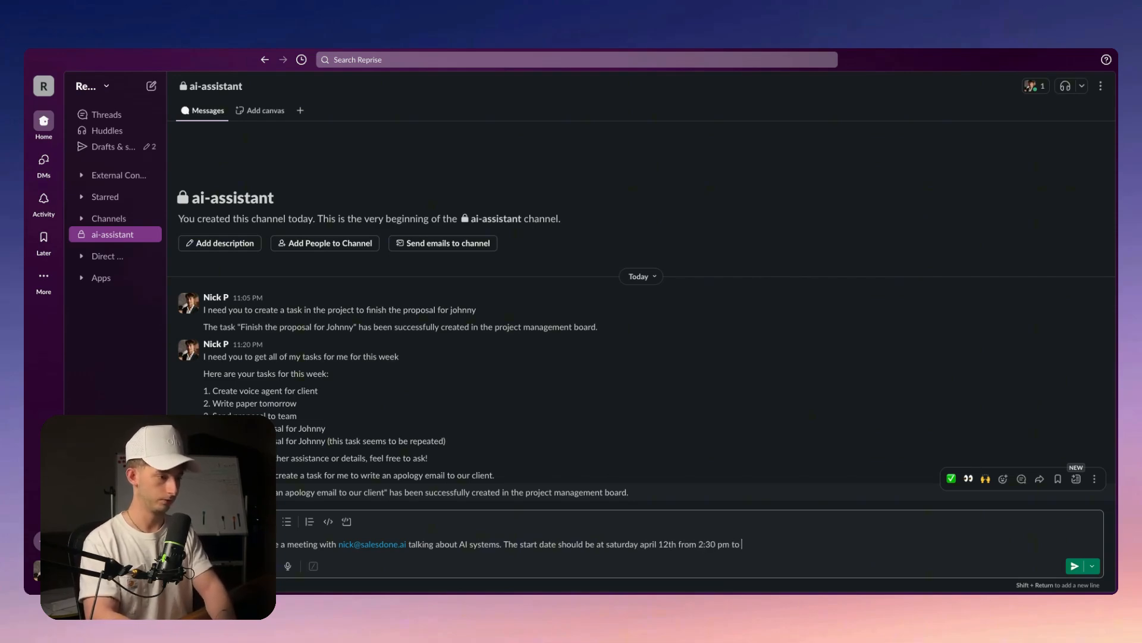
{"action": "type", "text": "3:30pm"}
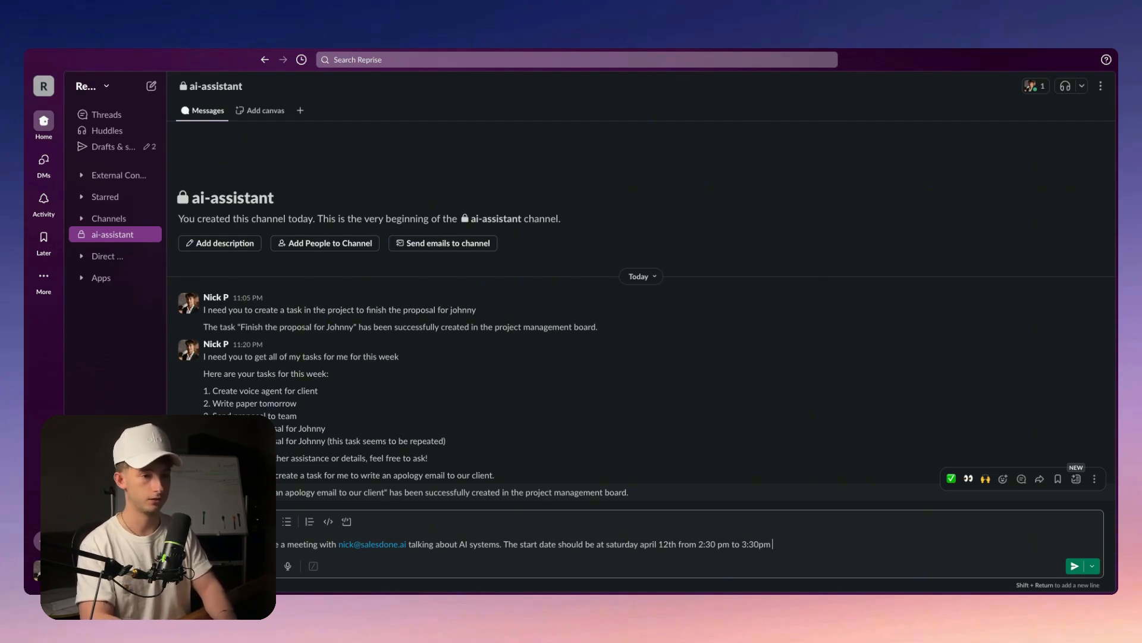
{"action": "key", "text": "Return"}
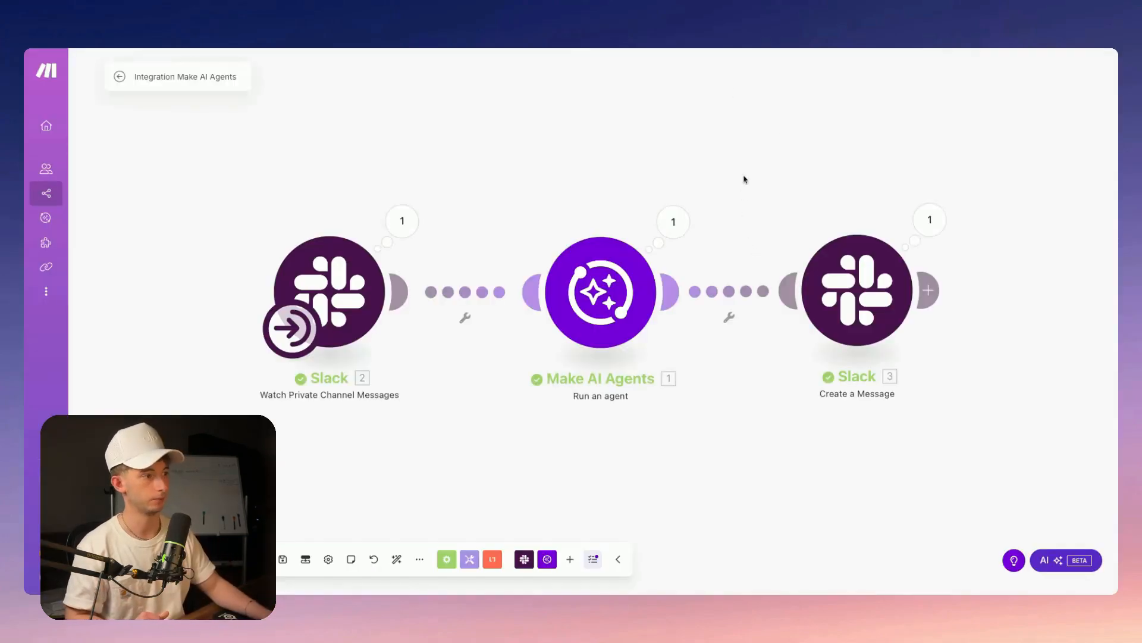
Inspect the Slack trigger's latest output bundle and save the scenario
{"action": "left_click", "coordinate": [402, 221]}
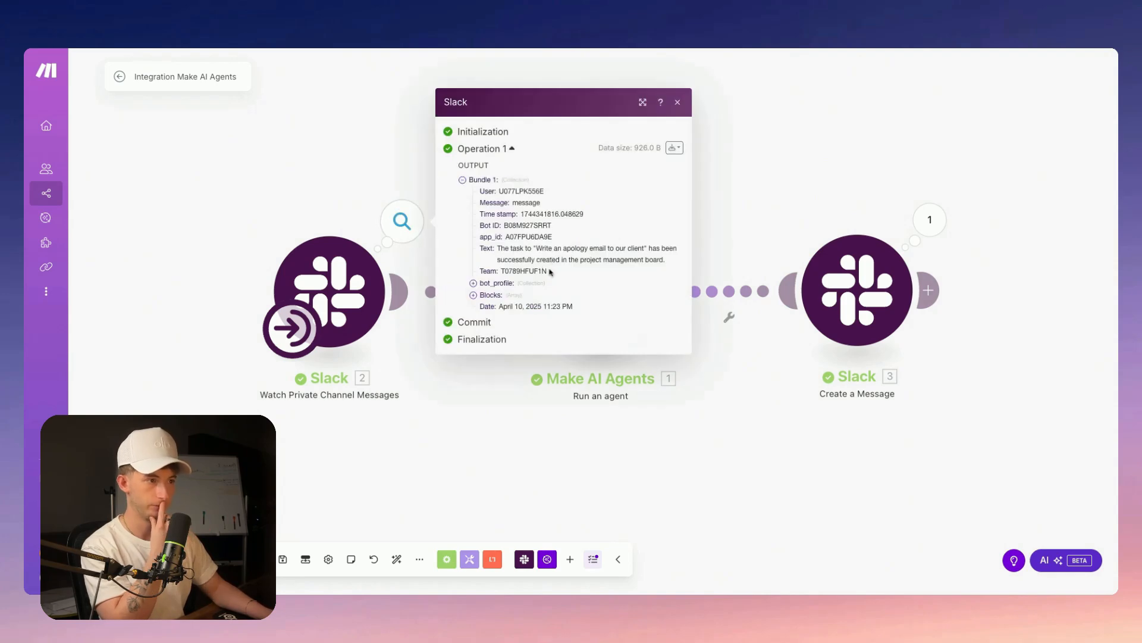
{"action": "left_click", "coordinate": [808, 173]}
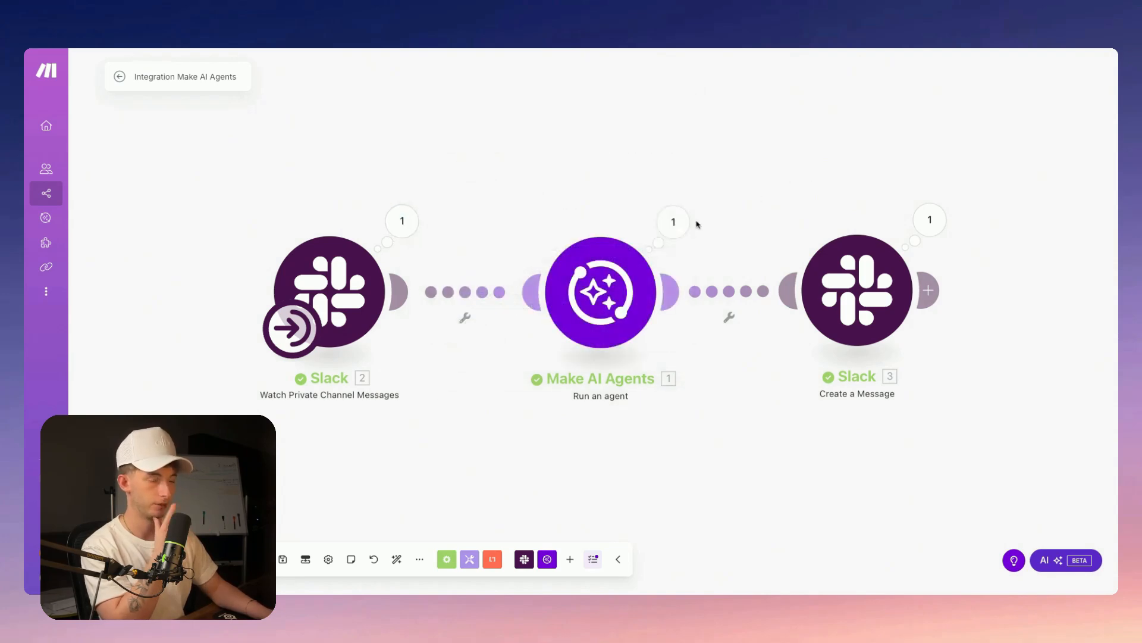
{"action": "left_click", "coordinate": [284, 560]}
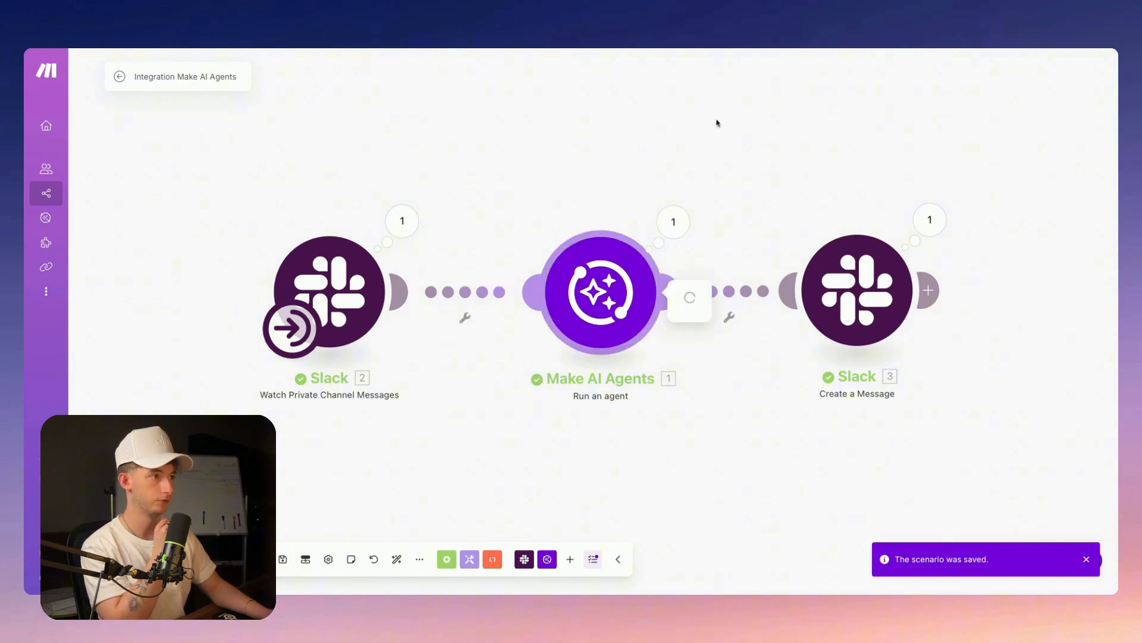
Review the Make.com Agent's settings on its configuration page and publish the agent
{"action": "left_click", "coordinate": [869, 107]}
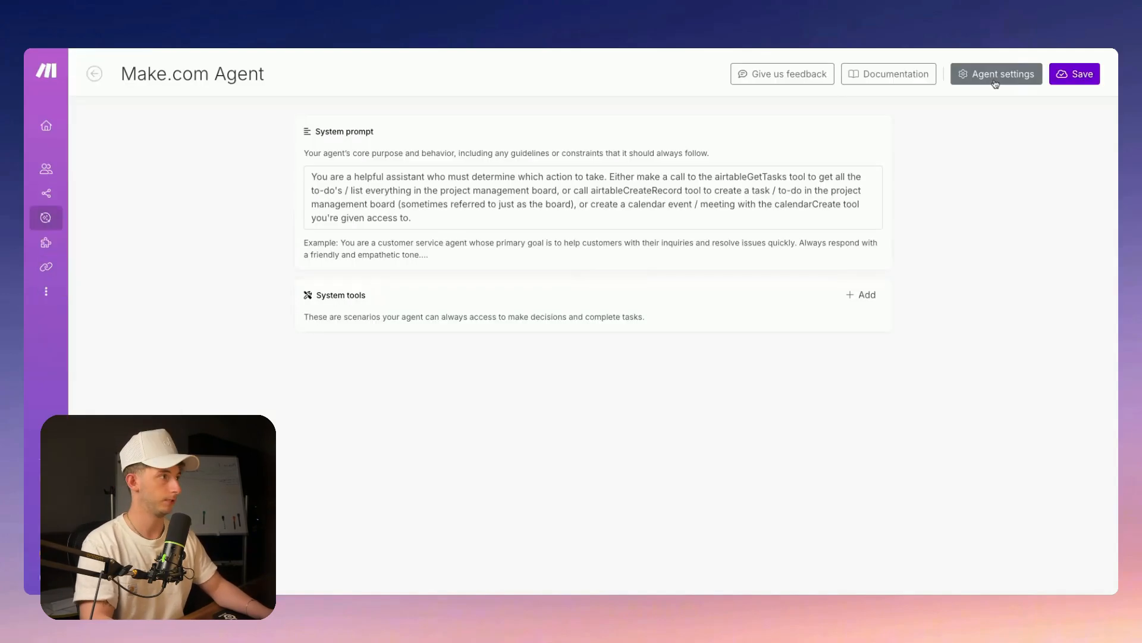
{"action": "left_click", "coordinate": [996, 74]}
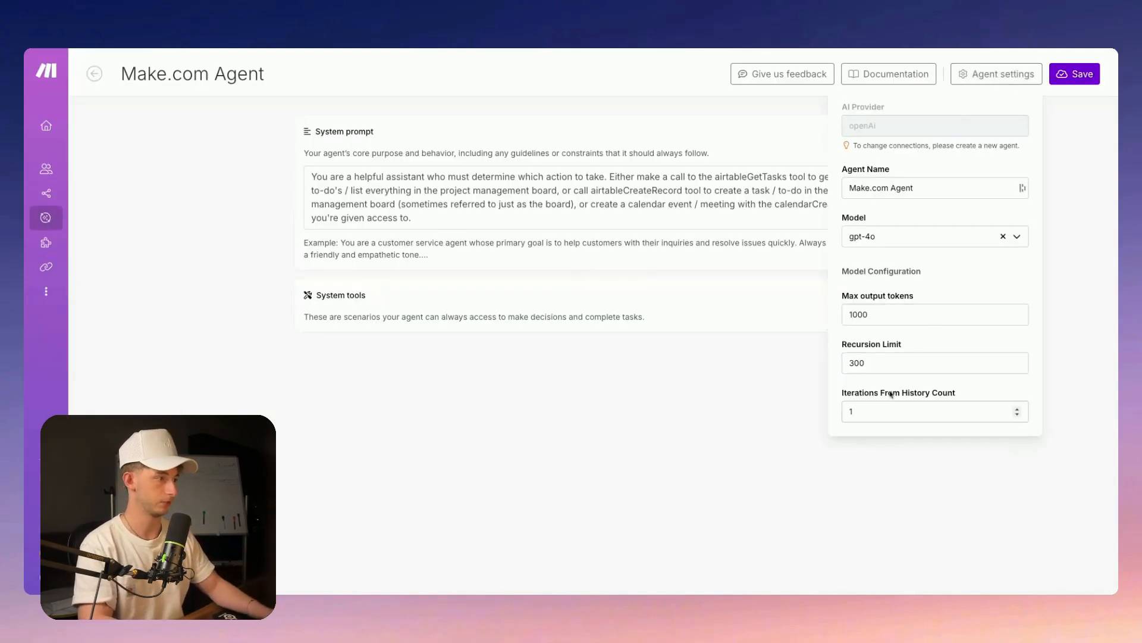
{"action": "left_click", "coordinate": [890, 509]}
{"action": "left_click", "coordinate": [1087, 79]}
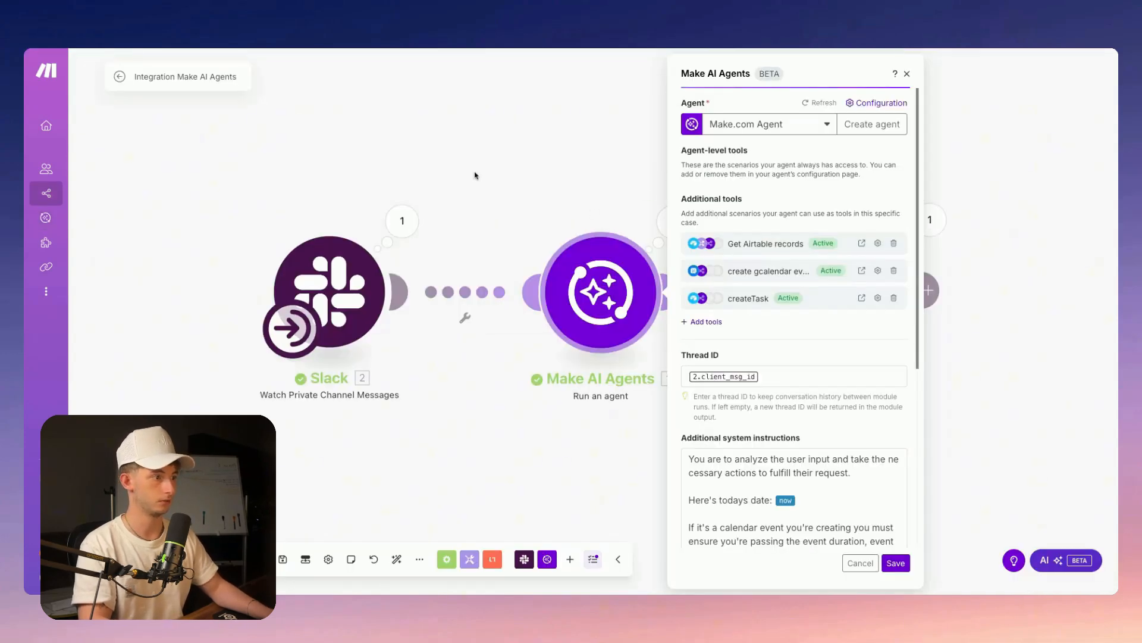
Save the scenario and insert an empty module between the AI agent and the Slack reply
{"action": "left_click", "coordinate": [475, 175]}
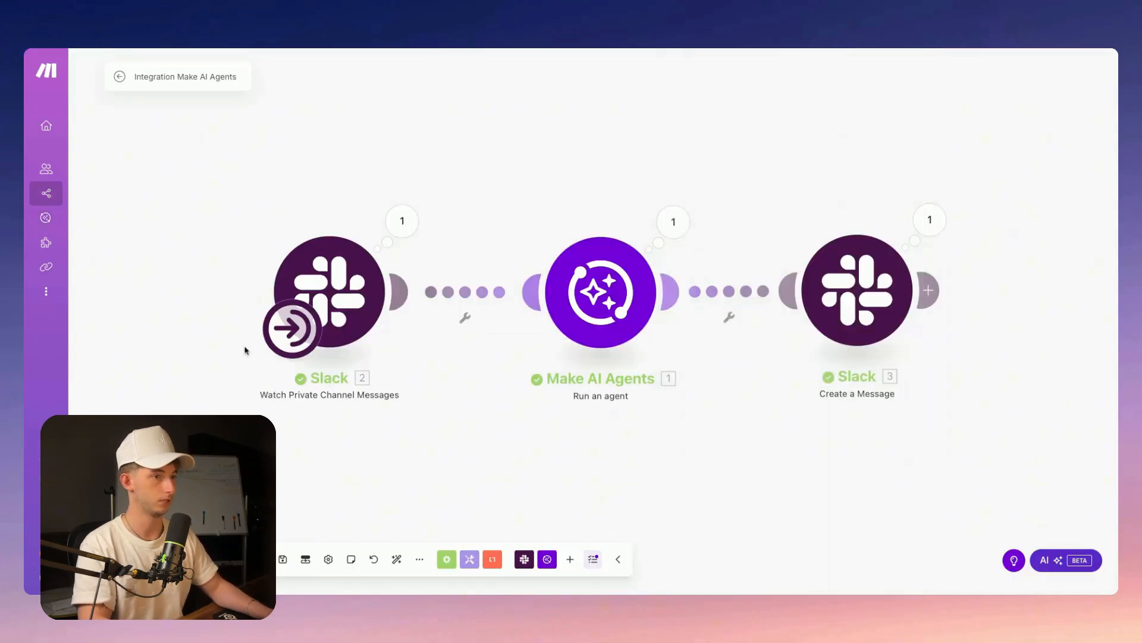
{"action": "key", "text": "ctrl+s"}
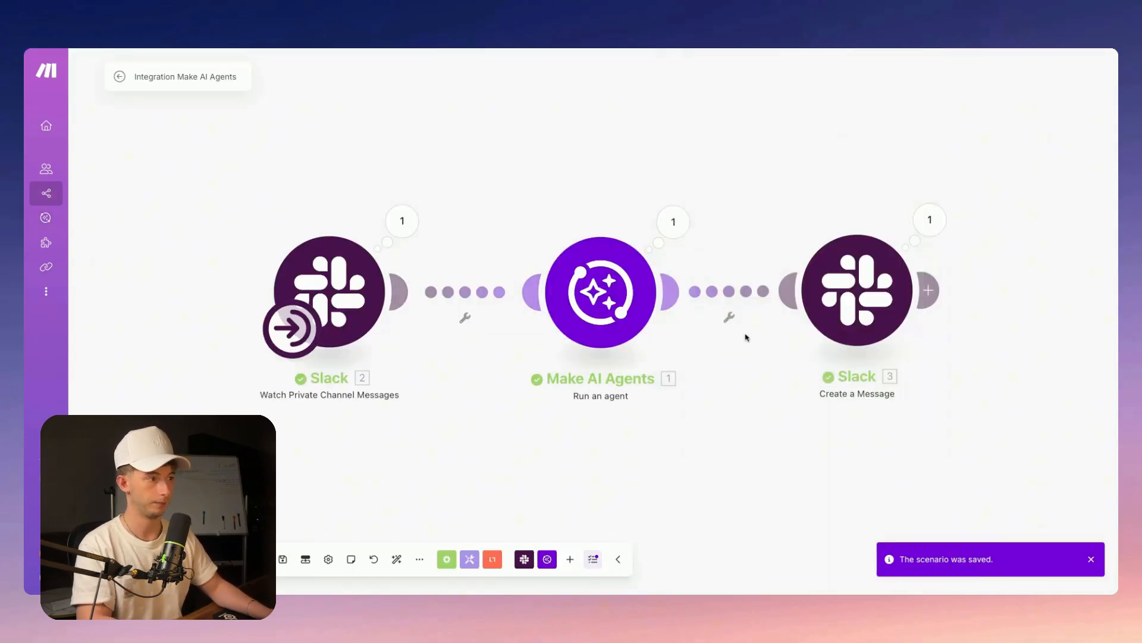
{"action": "left_click", "coordinate": [723, 298]}
{"action": "left_click", "coordinate": [731, 213]}
{"action": "right_click", "coordinate": [730, 297]}
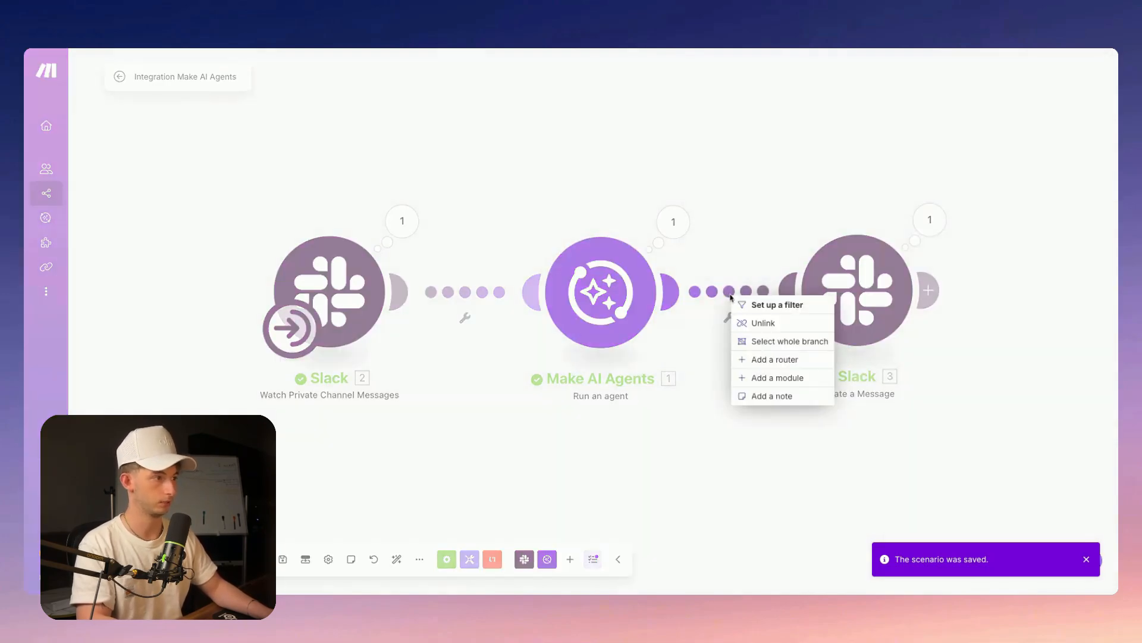
{"action": "left_click", "coordinate": [785, 376]}
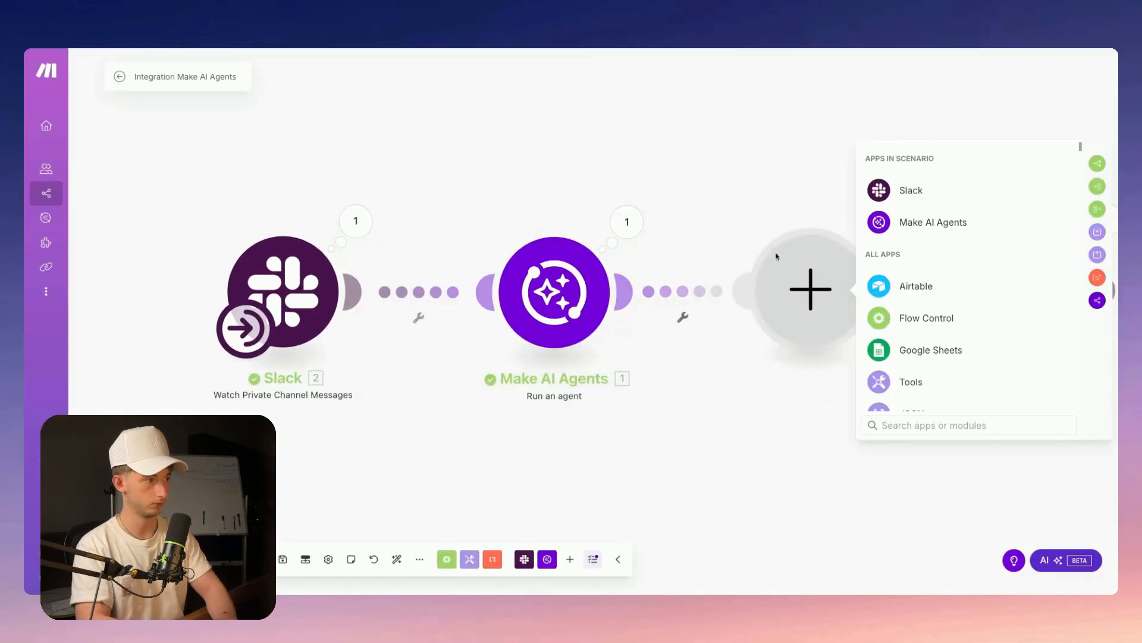
Make the new module a Tools Sleep with a 5-second delay, save, and run once
{"action": "type", "text": "slee"}
{"action": "left_click", "coordinate": [917, 191]}
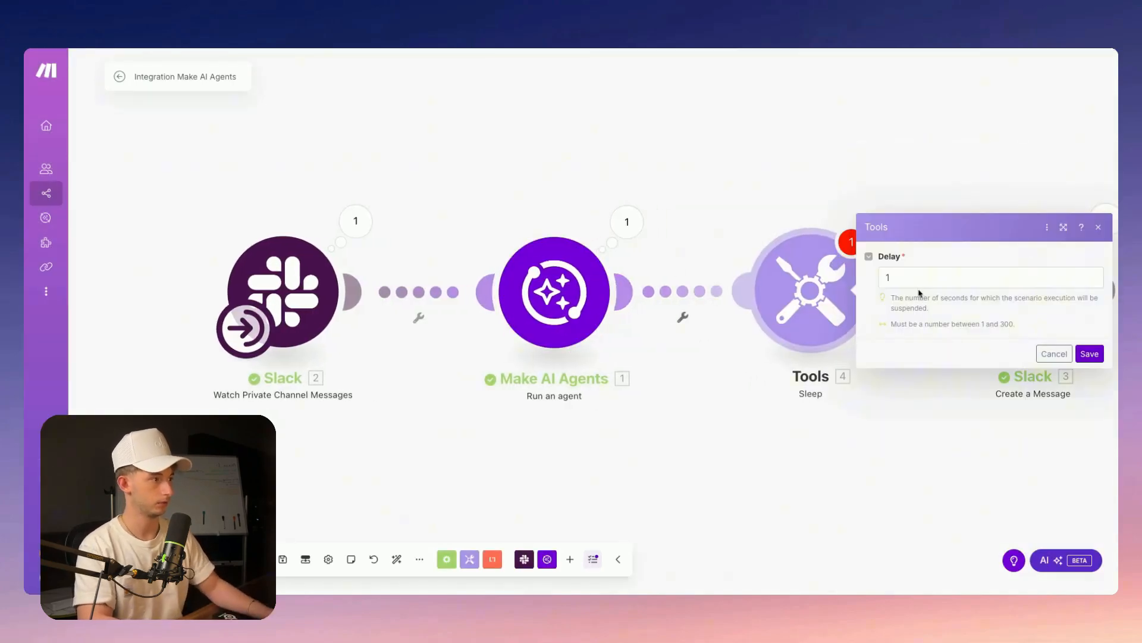
{"action": "left_click", "coordinate": [920, 277]}
{"action": "key", "text": "BackSpace"}
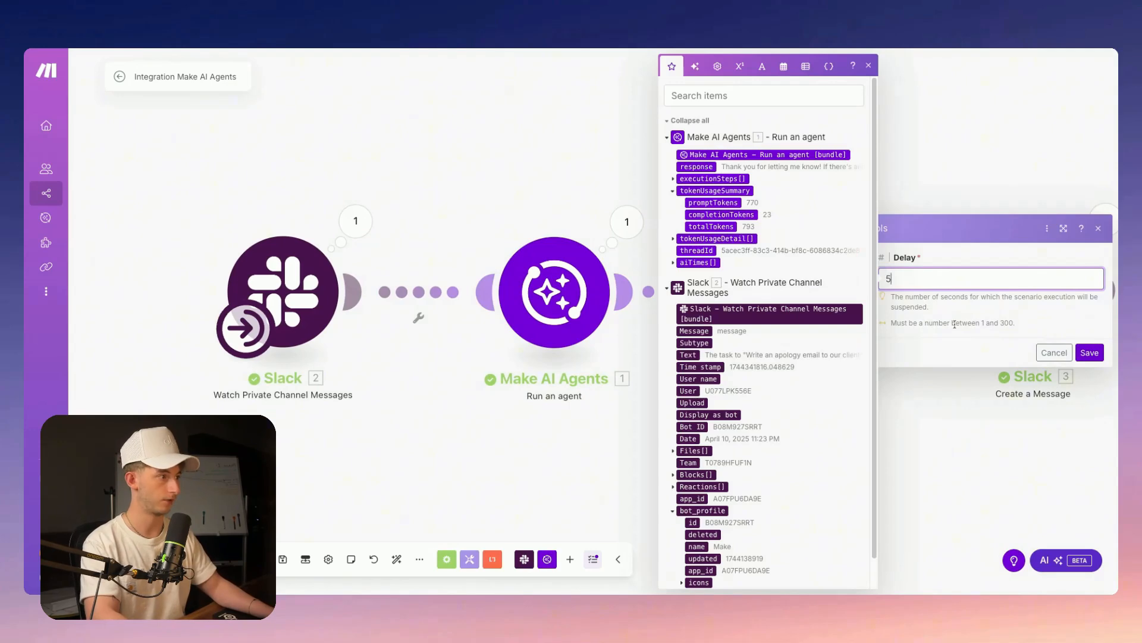
{"action": "left_click", "coordinate": [1095, 356]}
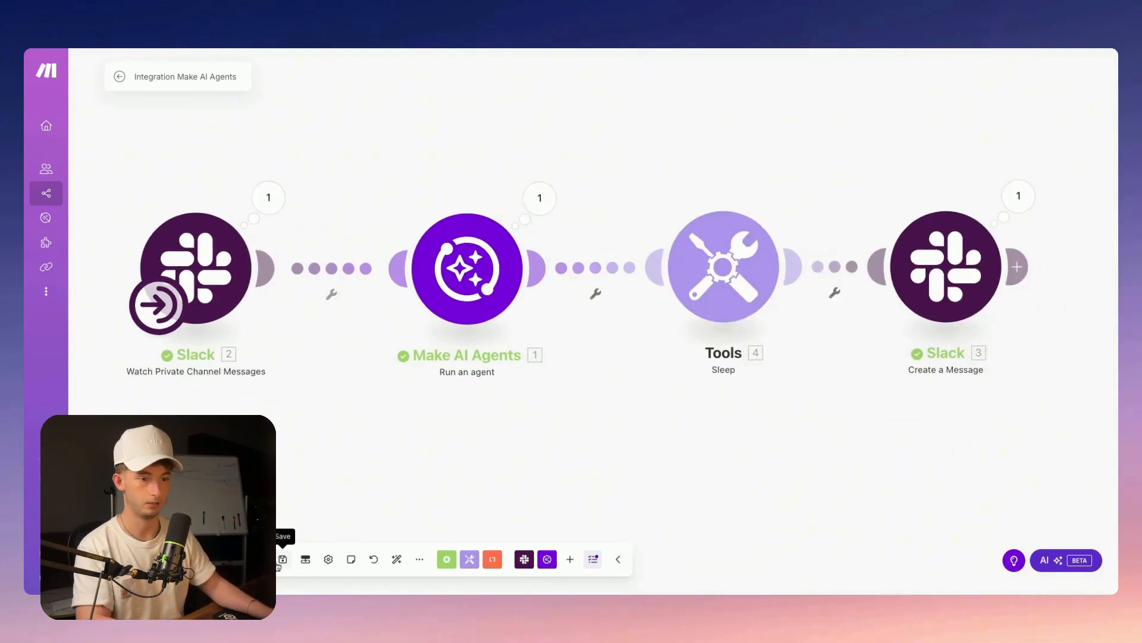
{"action": "left_click", "coordinate": [279, 564]}
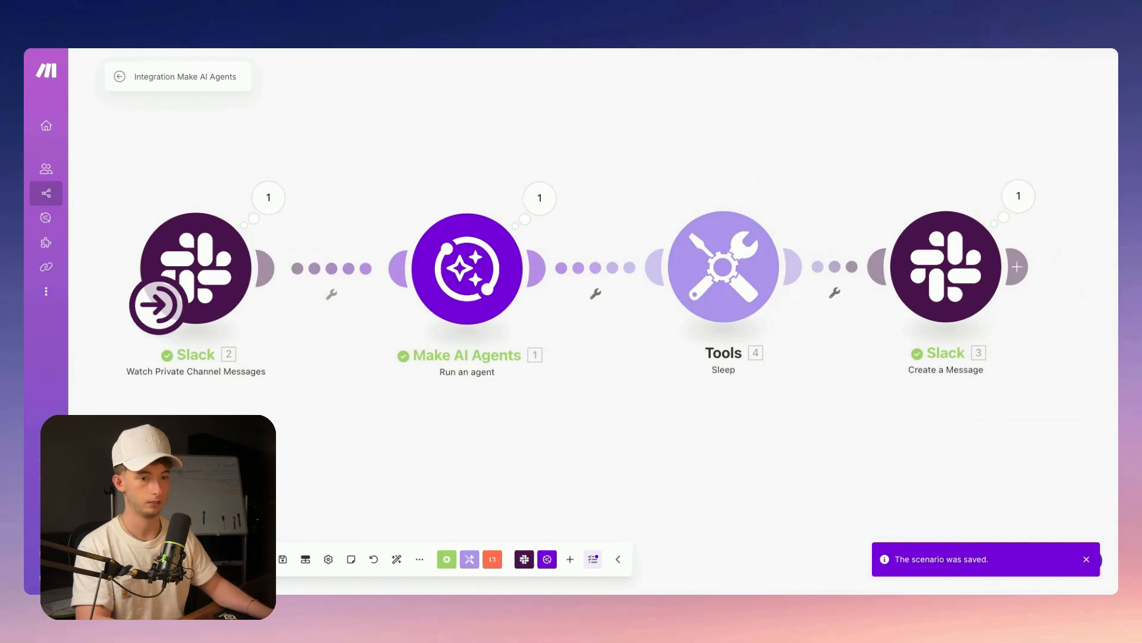
{"action": "left_click", "coordinate": [138, 560]}
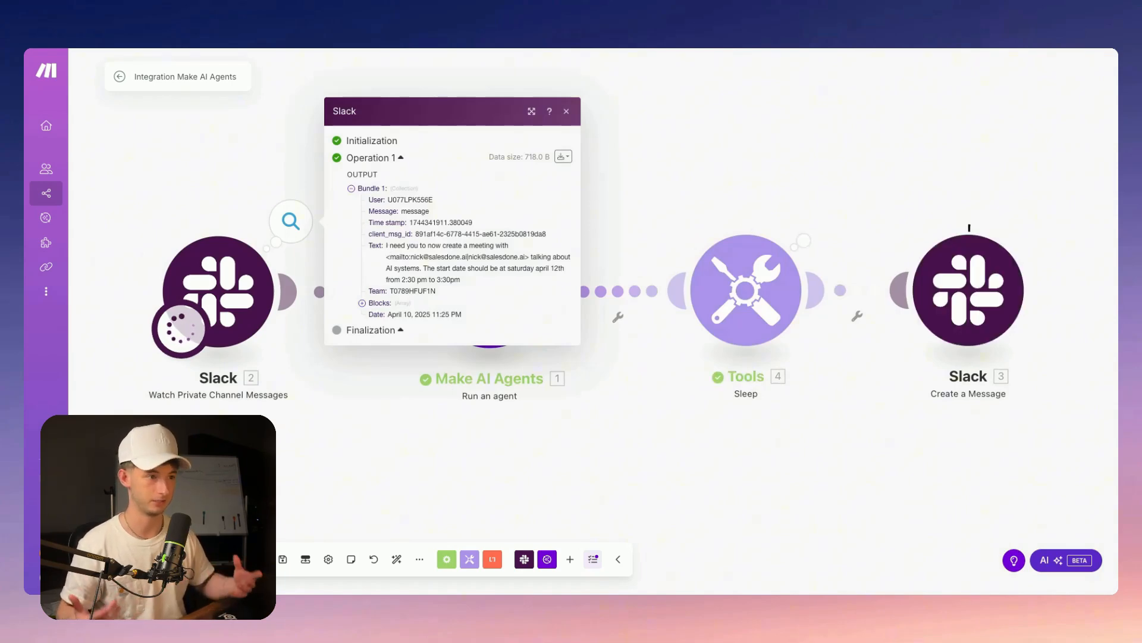
Change the Slack Watch Private Channel Messages trigger's Limit from 1 to 2 and save it
{"action": "left_click", "coordinate": [259, 281]}
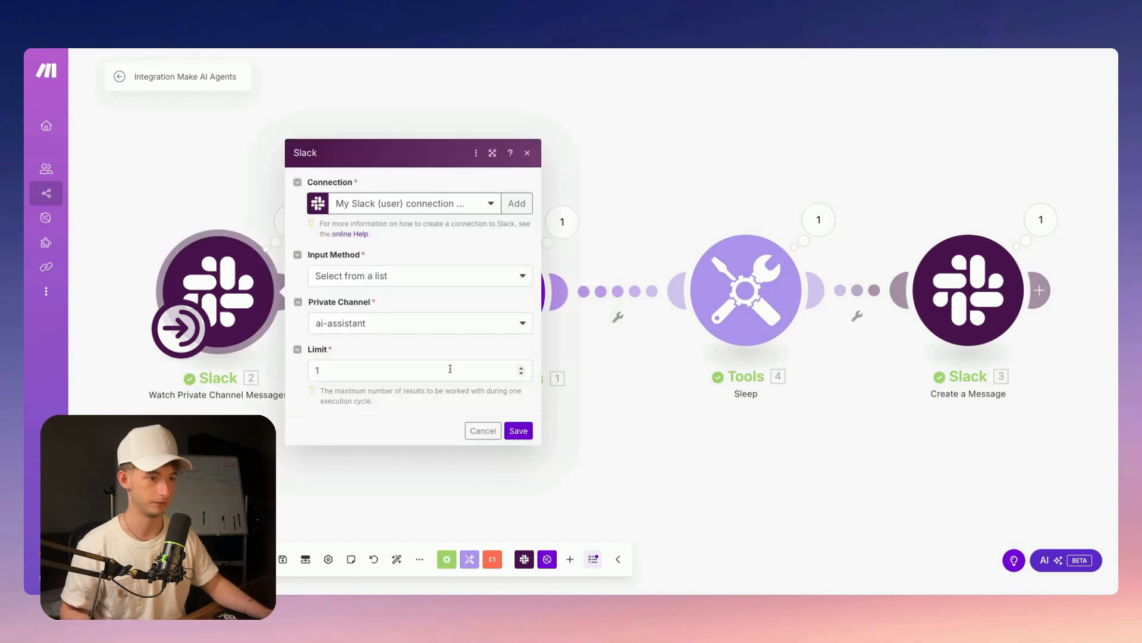
{"action": "left_click", "coordinate": [364, 367]}
{"action": "key", "text": "BackSpace"}
{"action": "type", "text": "2"}
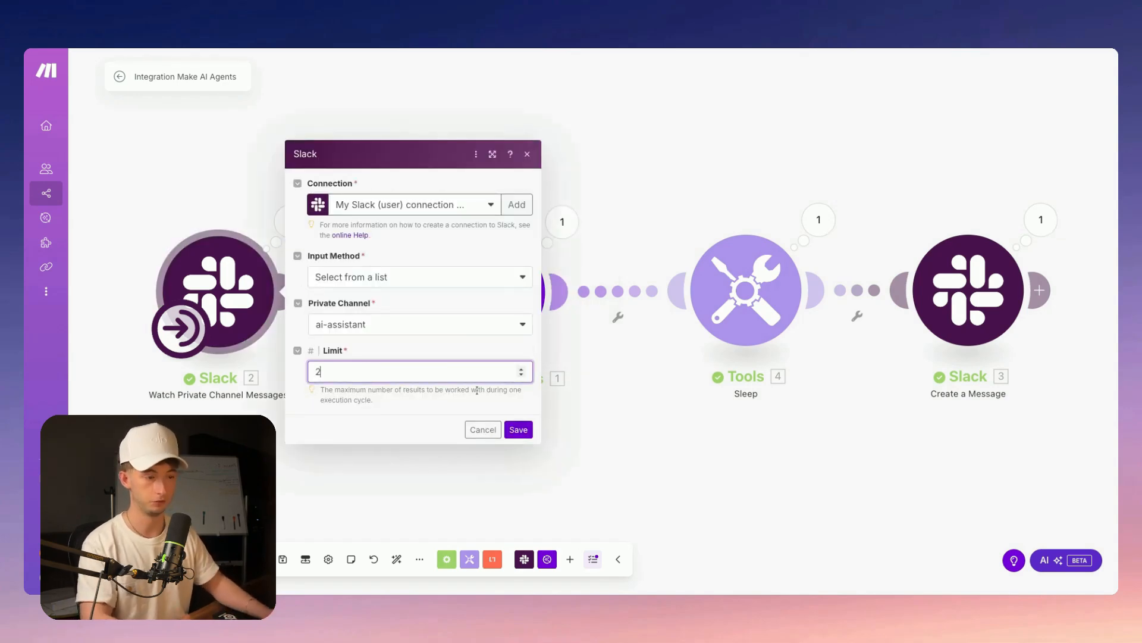
{"action": "left_click", "coordinate": [519, 430]}
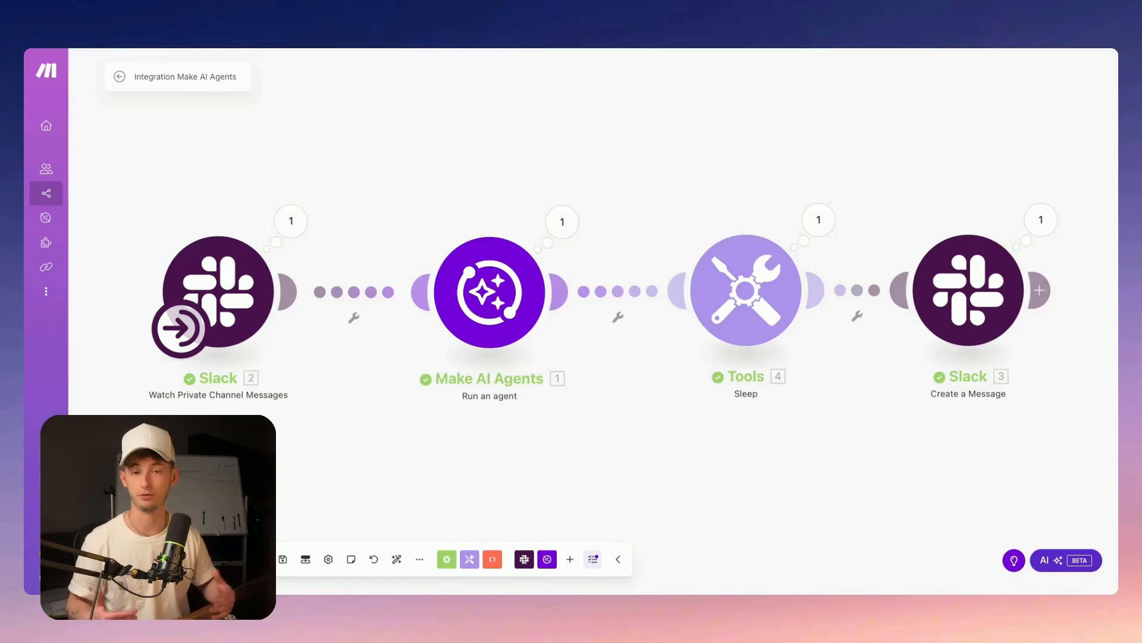
{"action": "mouse_move", "coordinate": [67, 218]}
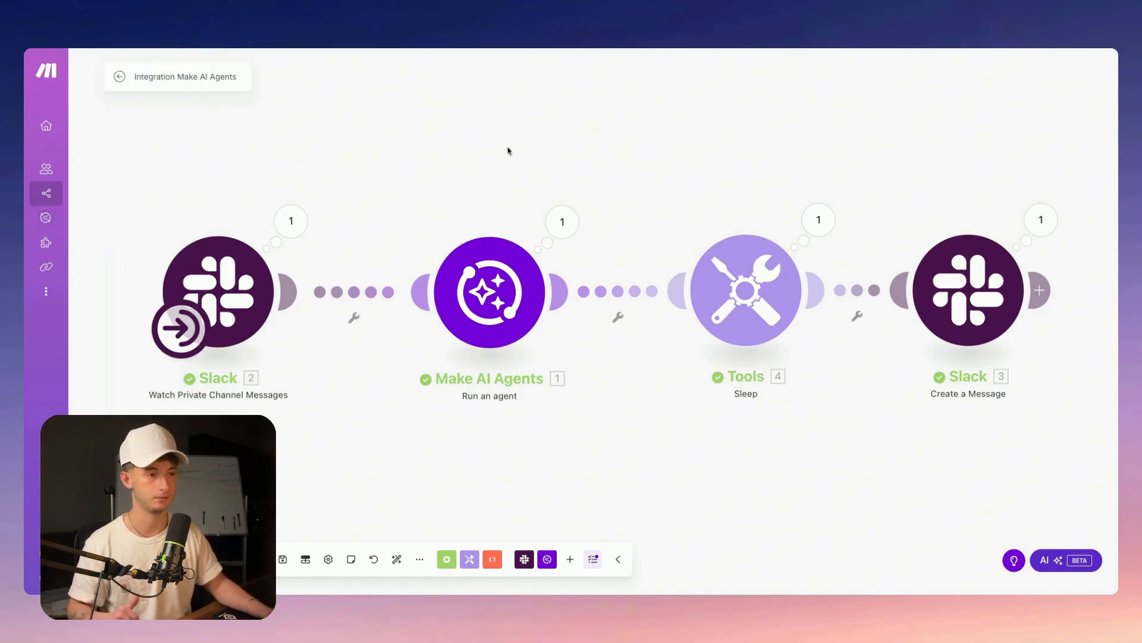
{"action": "scroll", "coordinate": [470, 238], "scroll_direction": "down", "scroll_amount": 4}
{"action": "scroll", "coordinate": [463, 336], "scroll_direction": "up", "scroll_amount": 3}
{"action": "left_click_drag", "start_coordinate": [404, 307], "coordinate": [499, 431]}
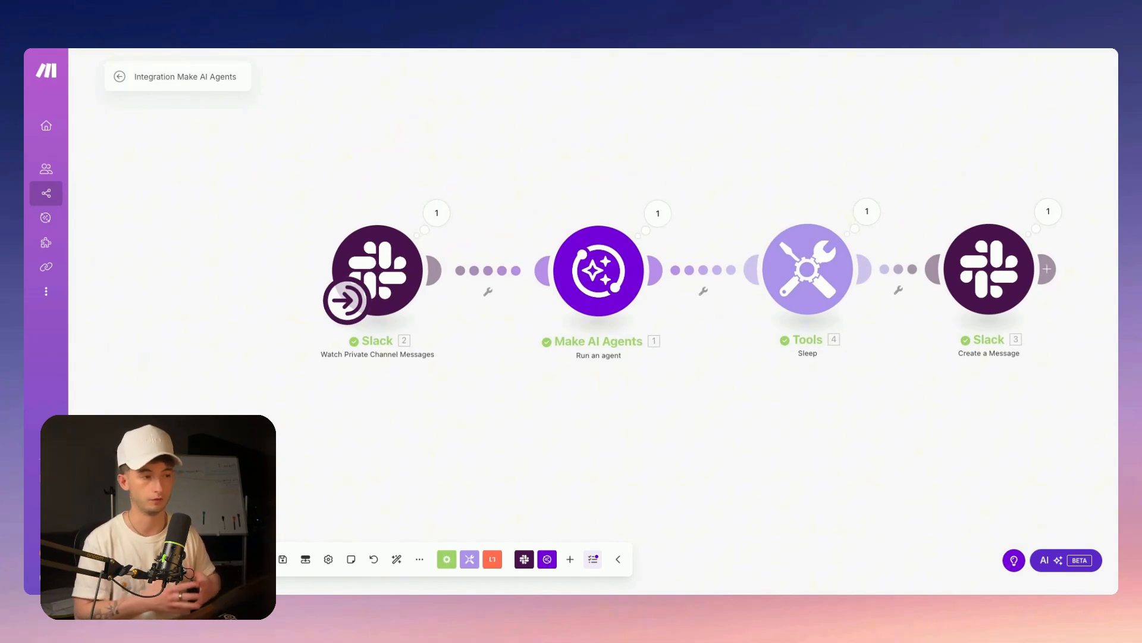
{"action": "right_click", "coordinate": [332, 97]}
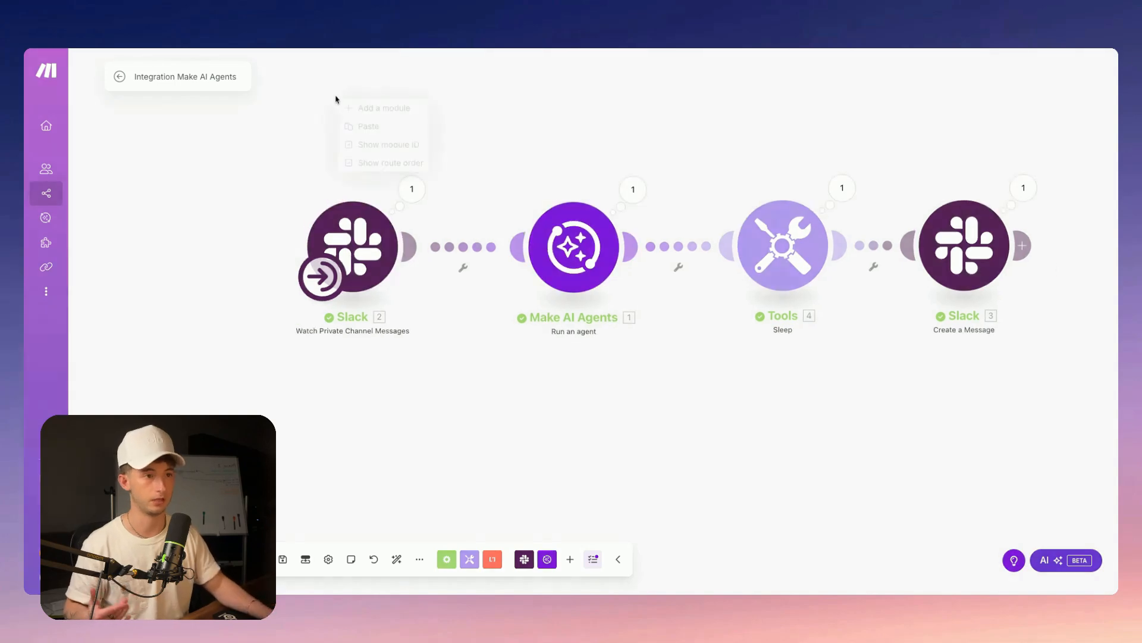
{"action": "left_click", "coordinate": [357, 107]}
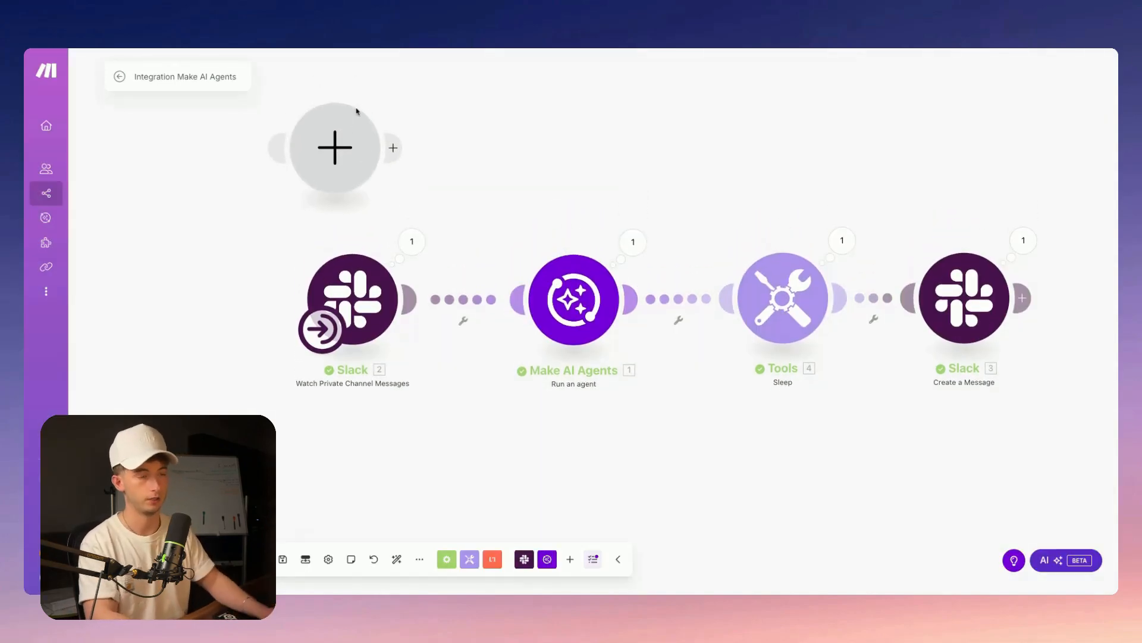
{"action": "type", "text": "telgra"}
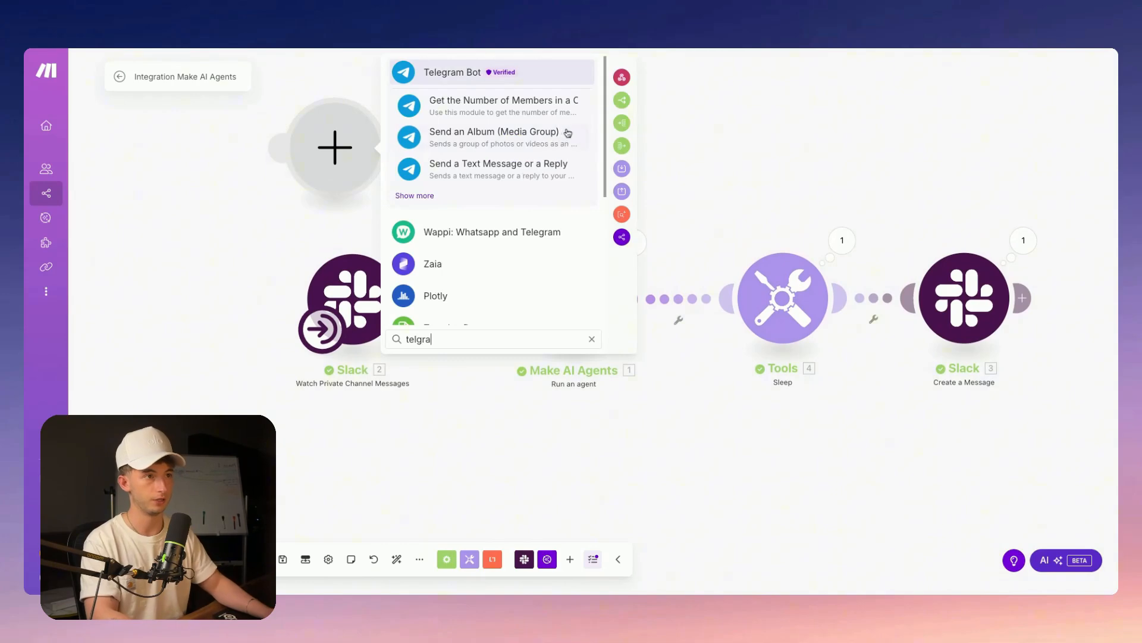
{"action": "left_click", "coordinate": [433, 195]}
{"action": "scroll", "coordinate": [620, 184], "scroll_direction": "down", "scroll_amount": 10}
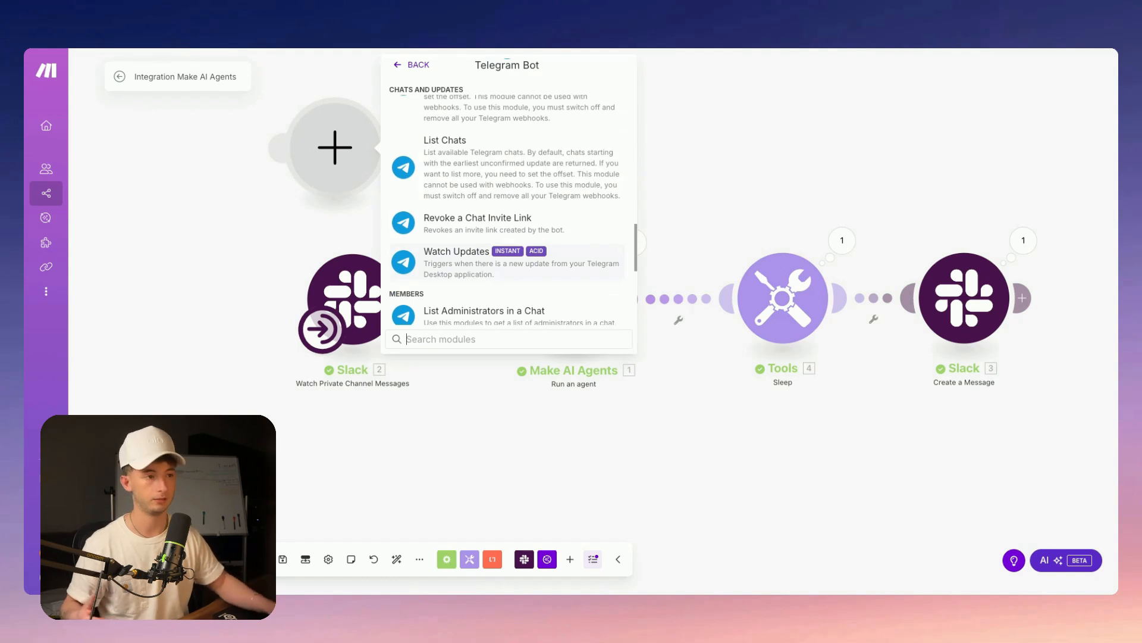
{"action": "scroll", "coordinate": [474, 272], "scroll_direction": "down", "scroll_amount": 5}
{"action": "left_click", "coordinate": [493, 423]}
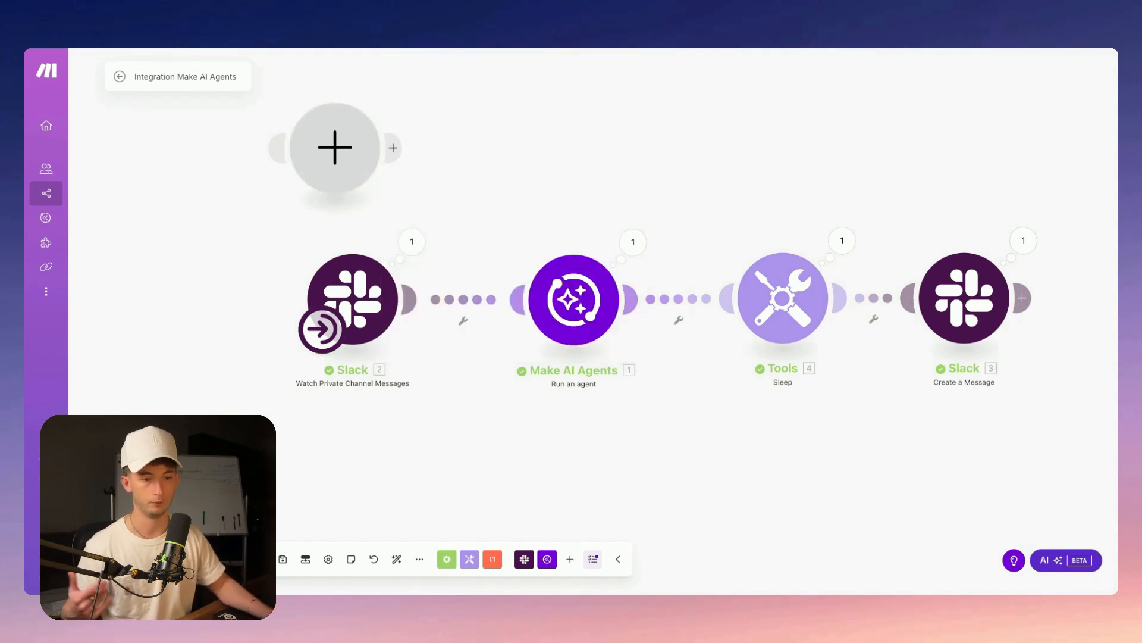
{"action": "right_click", "coordinate": [311, 158]}
{"action": "left_click", "coordinate": [352, 191]}
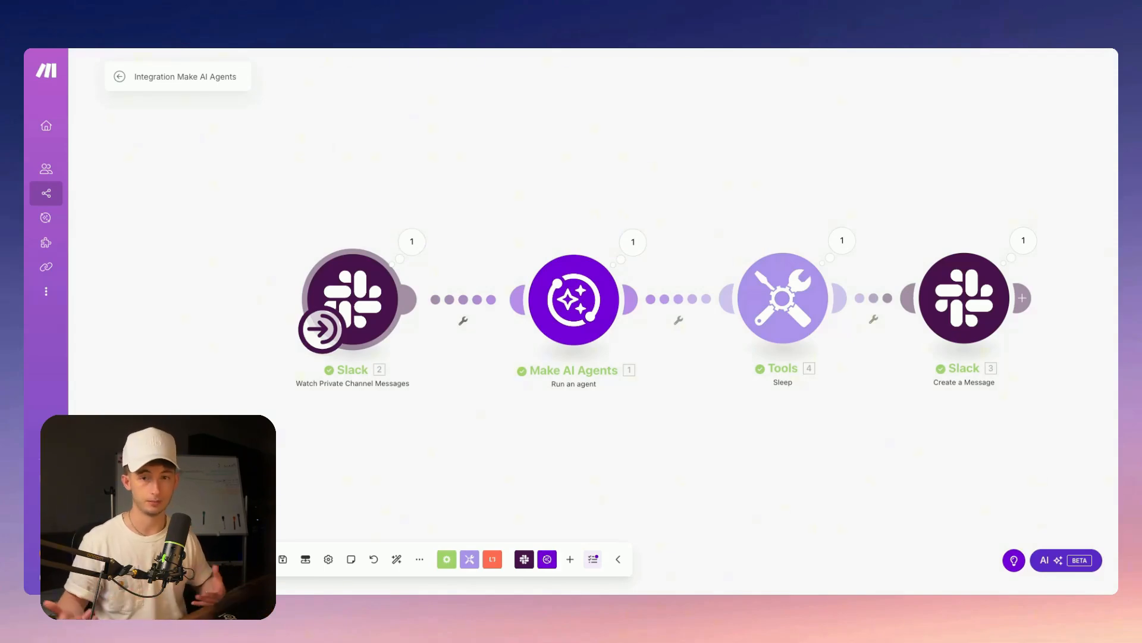
{"action": "left_click", "coordinate": [353, 299]}
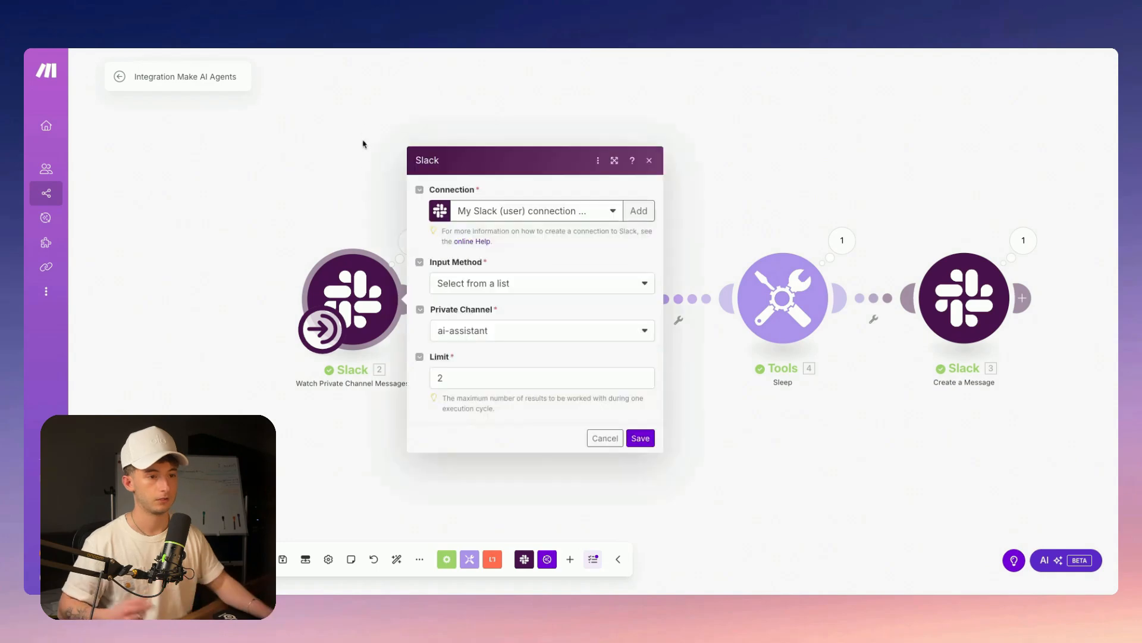
{"action": "left_click", "coordinate": [349, 137]}
{"action": "right_click", "coordinate": [506, 167]}
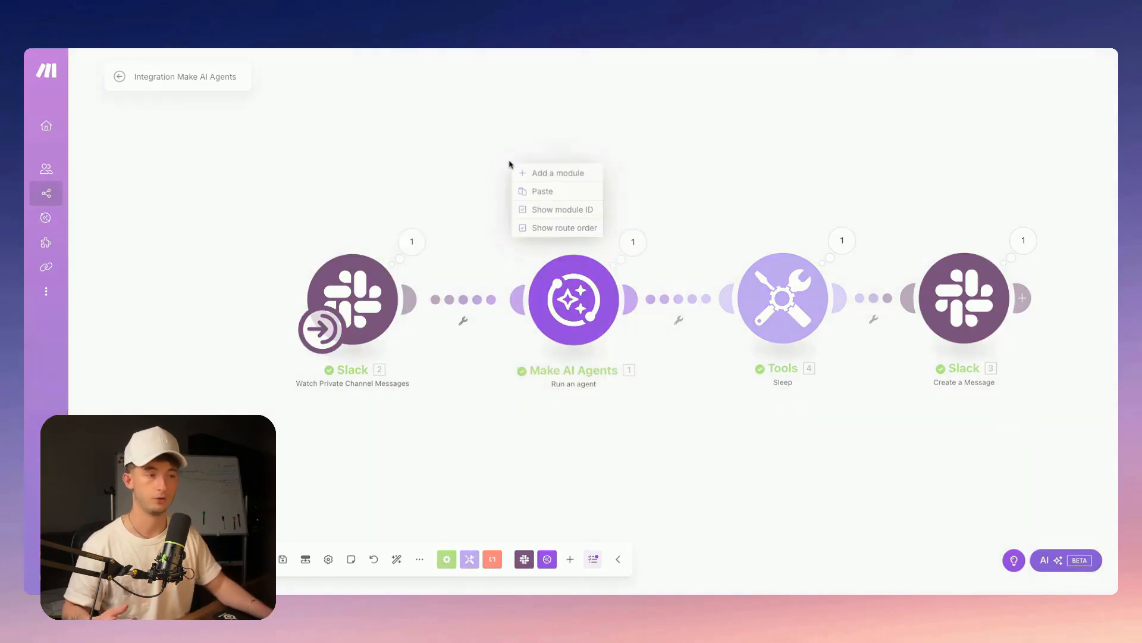
{"action": "left_click", "coordinate": [530, 172]}
{"action": "left_click", "coordinate": [533, 175]}
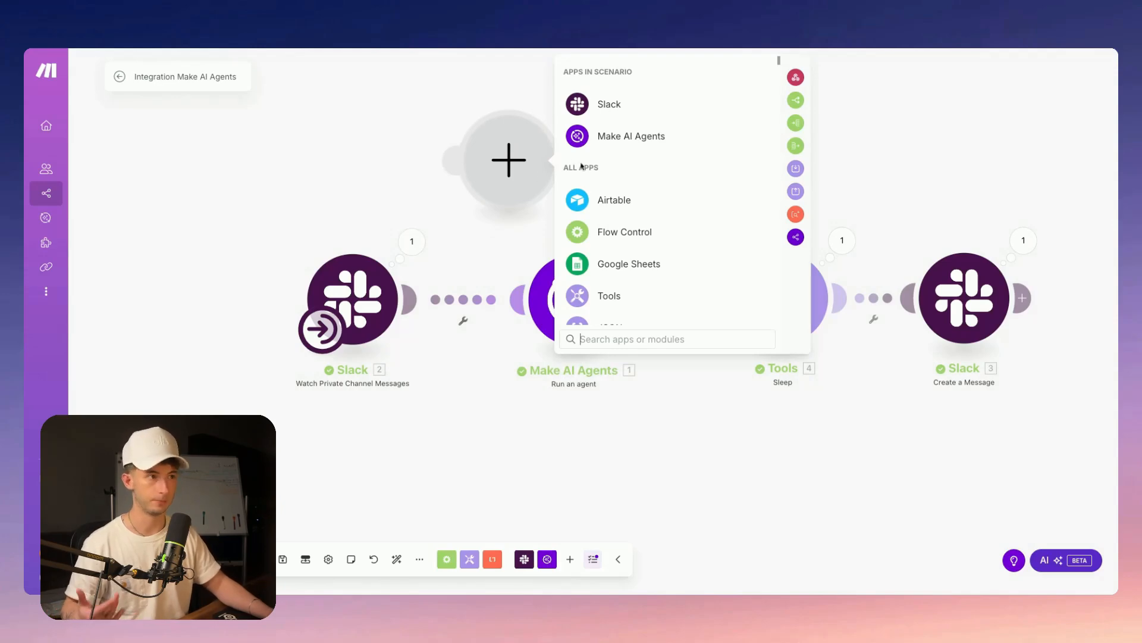
{"action": "left_click", "coordinate": [636, 342]}
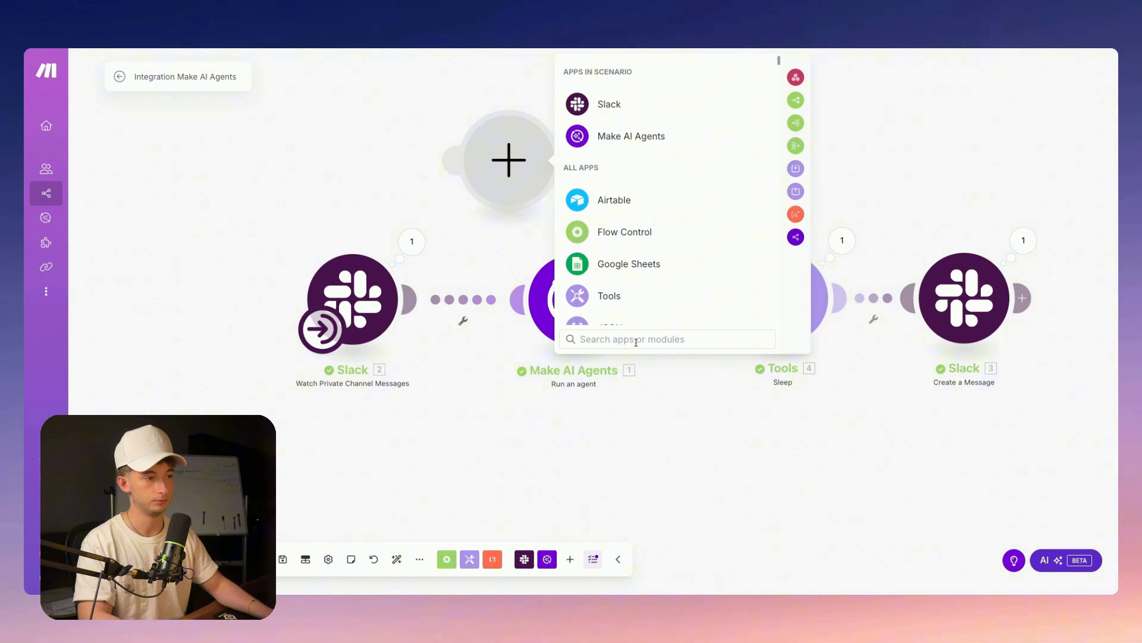
{"action": "type", "text": "make"}
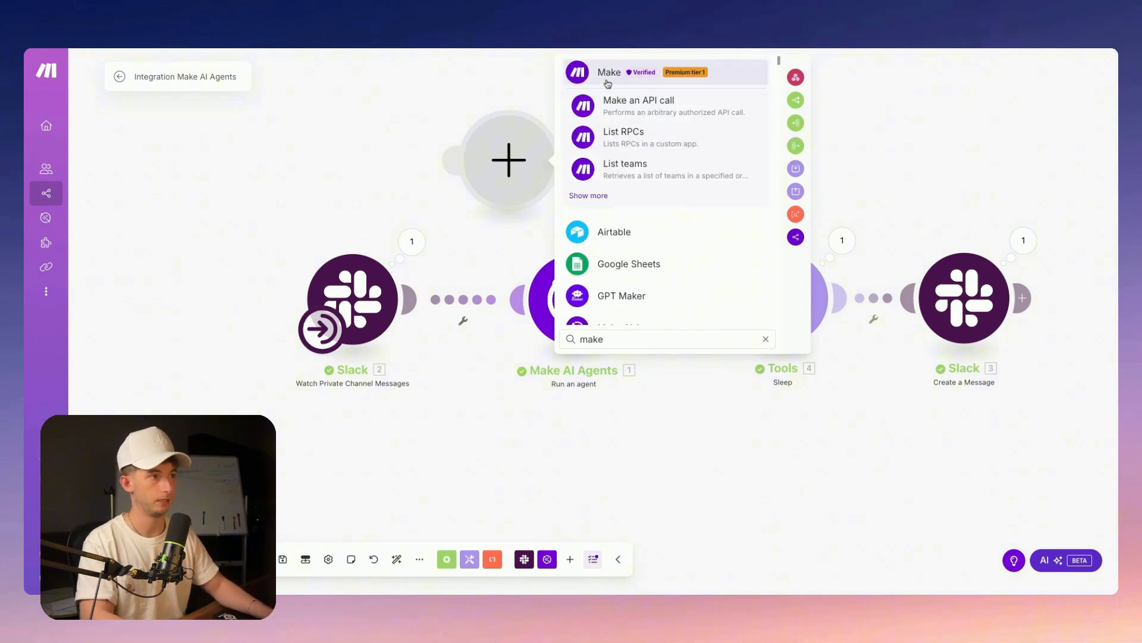
{"action": "left_click", "coordinate": [619, 232]}
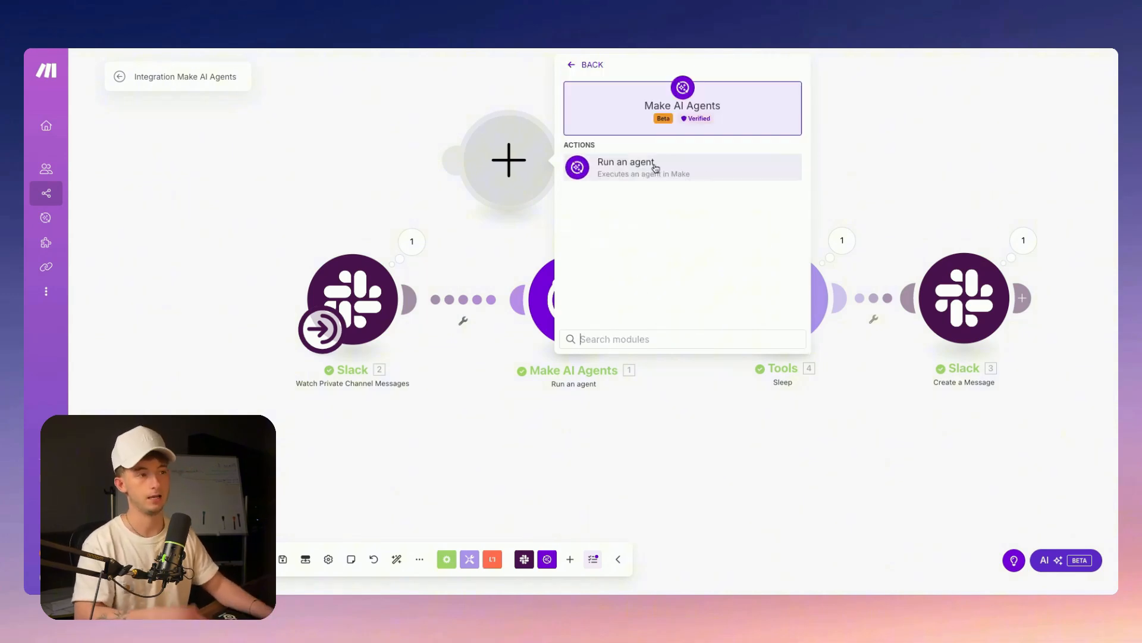
{"action": "left_click", "coordinate": [656, 171]}
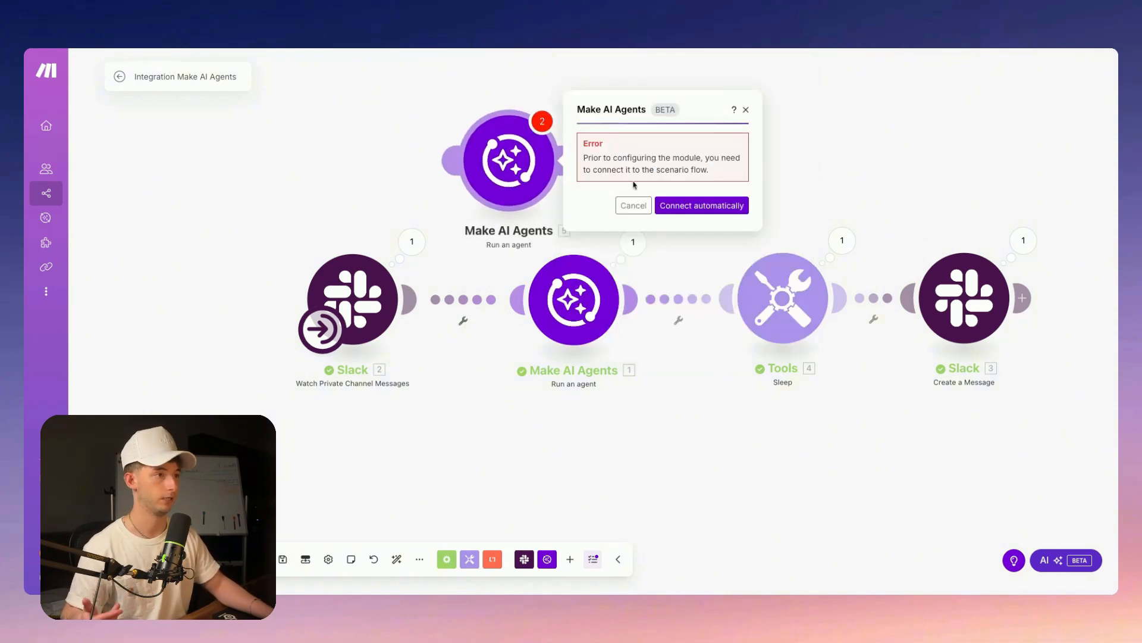
{"action": "right_click", "coordinate": [502, 141]}
{"action": "left_click", "coordinate": [534, 273]}
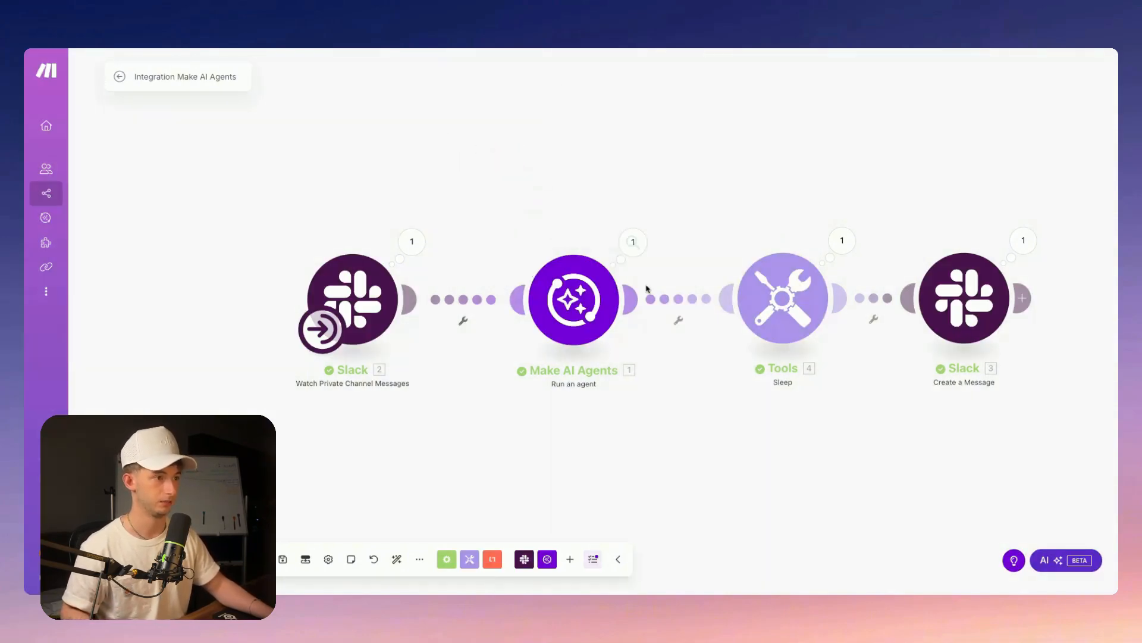
{"action": "left_click", "coordinate": [579, 288]}
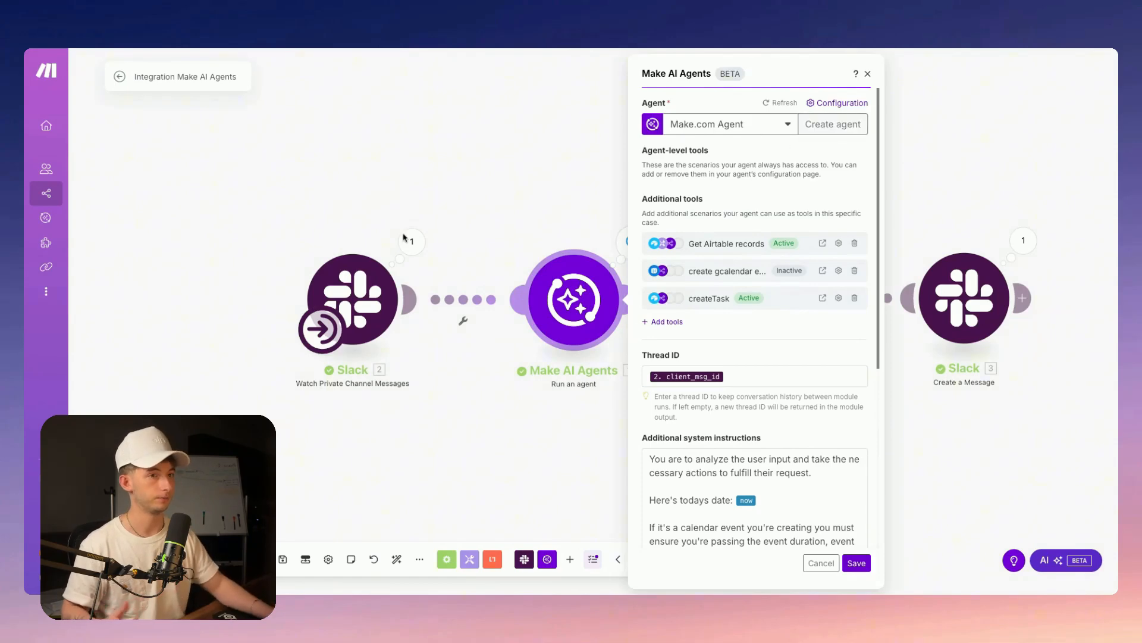
Start a new gpt-4o agent, then discard the form and keep Make.com Agent selected
{"action": "left_click", "coordinate": [819, 132]}
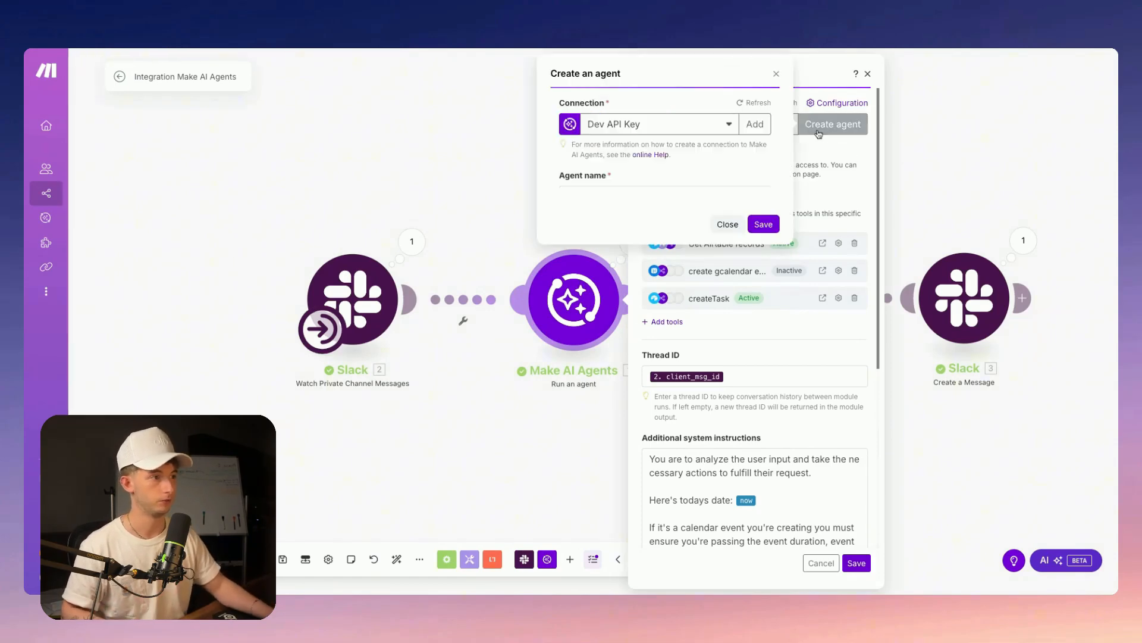
{"action": "left_click", "coordinate": [605, 195]}
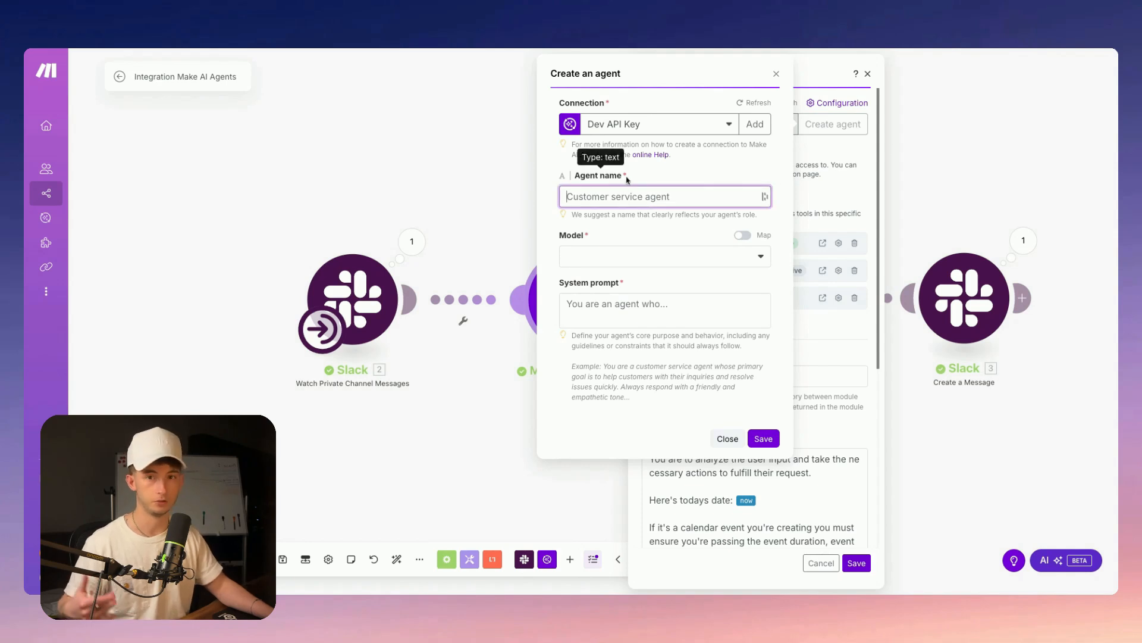
{"action": "left_click", "coordinate": [592, 257]}
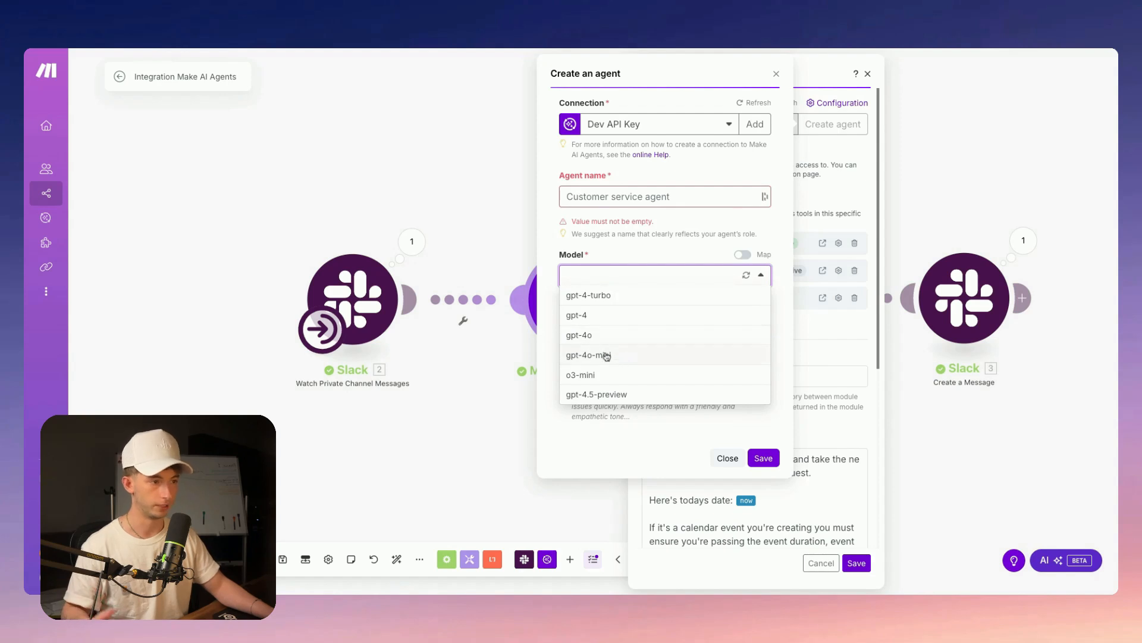
{"action": "left_click", "coordinate": [596, 337]}
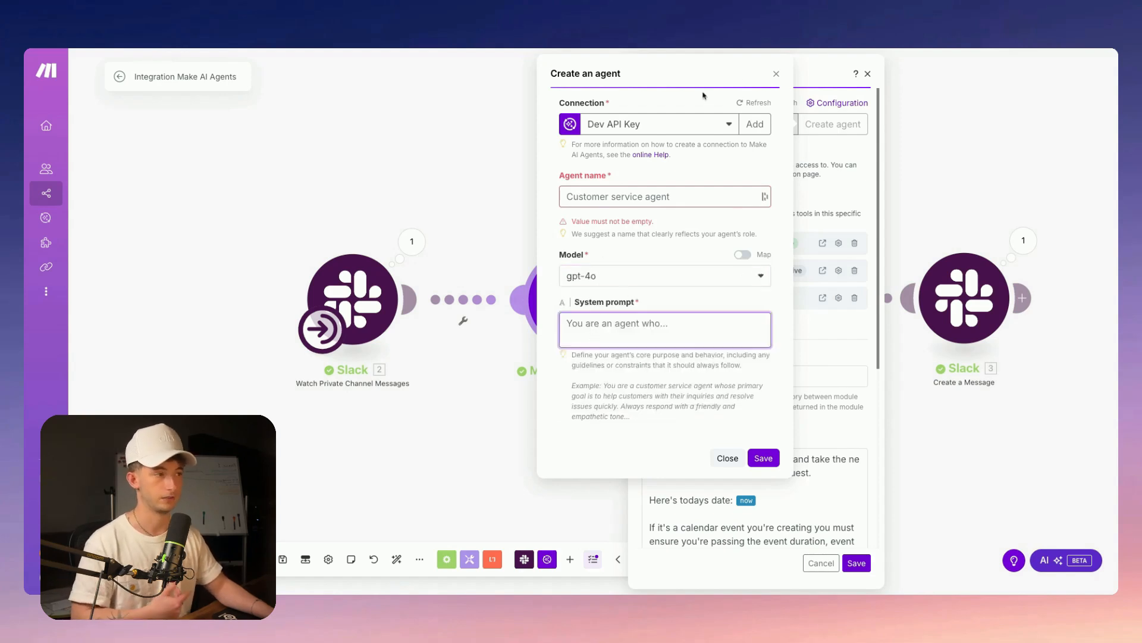
{"action": "left_click", "coordinate": [777, 73]}
{"action": "left_click", "coordinate": [814, 125]}
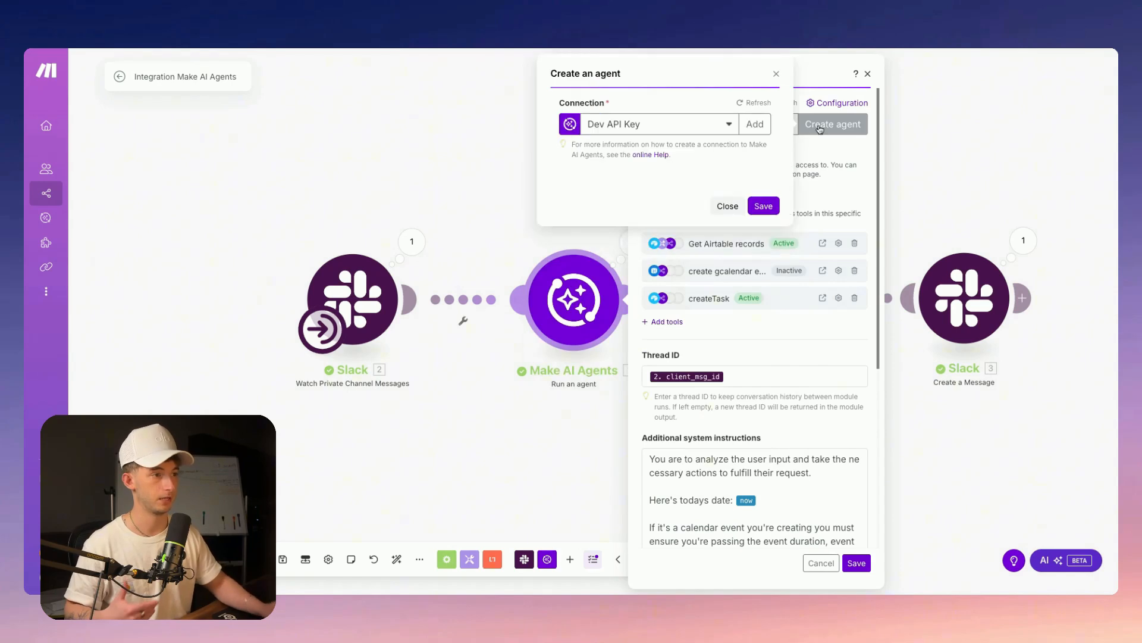
{"action": "left_click", "coordinate": [775, 75]}
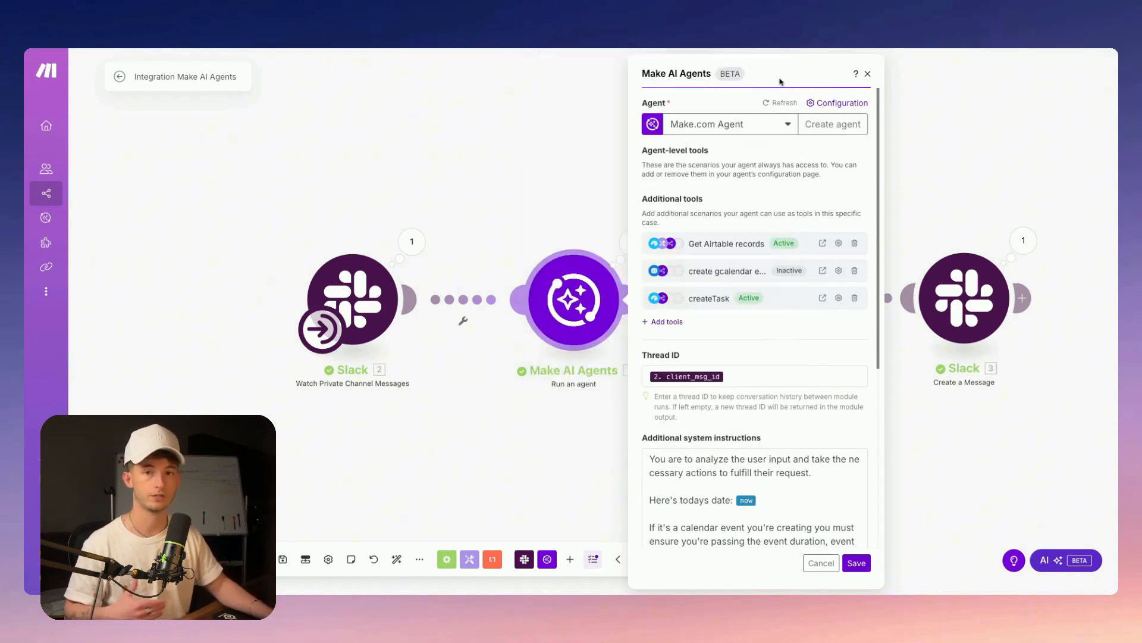
{"action": "left_click", "coordinate": [835, 106]}
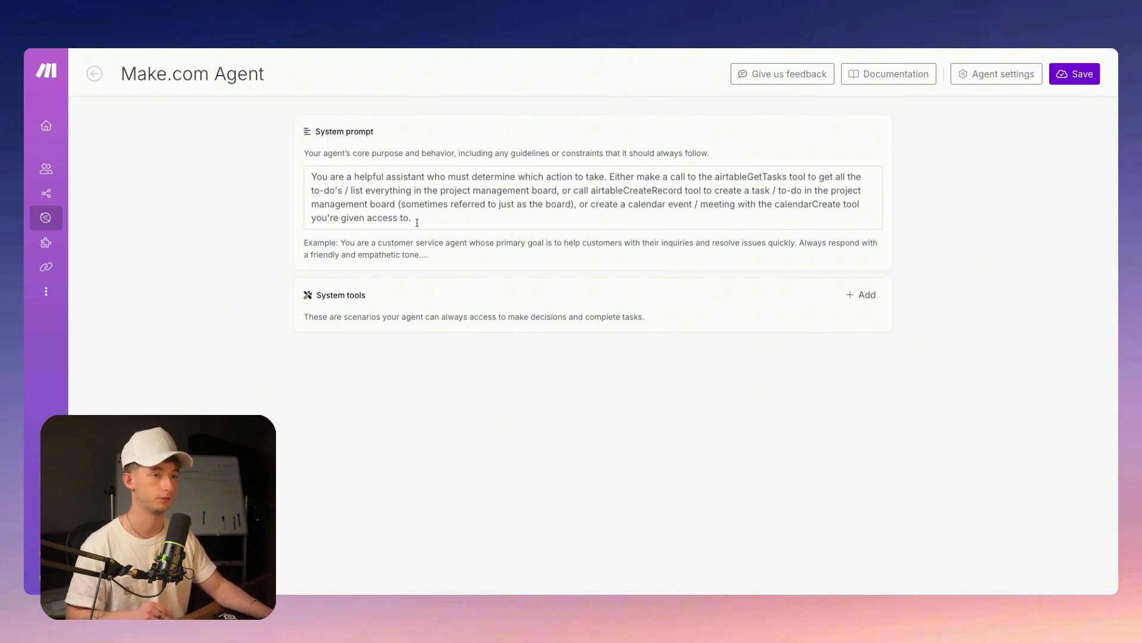
Show the Make.com Agent's settings: gpt-4o, 1000 max output tokens, recursion limit 300
{"action": "left_click", "coordinate": [995, 82]}
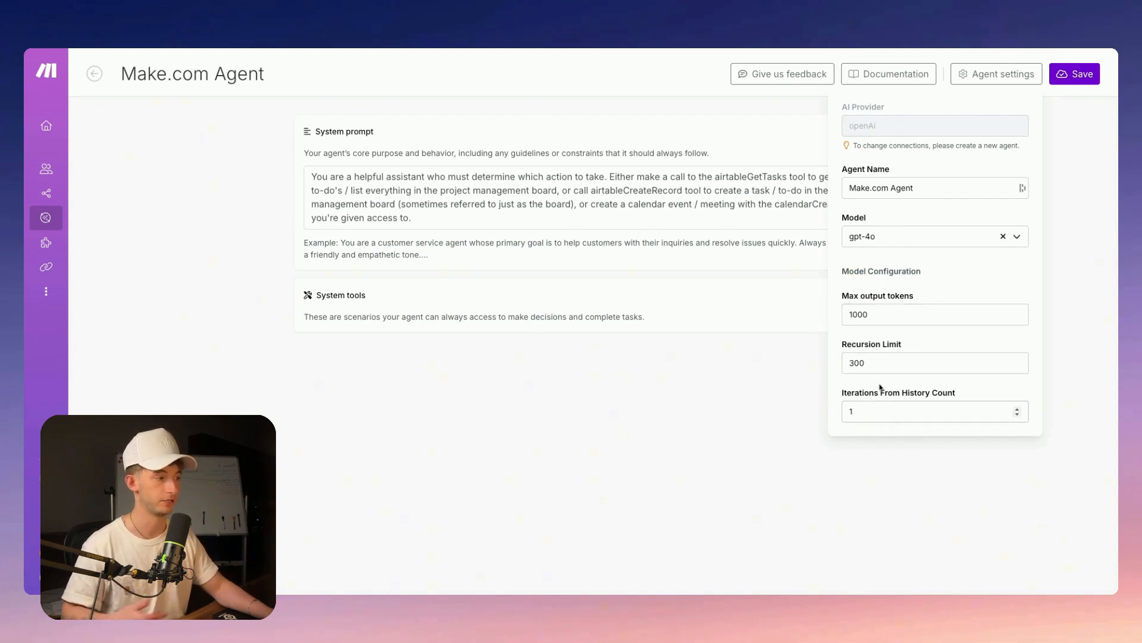
Set the agent's Iterations From History Count to 10 and publish the Make.com Agent
{"action": "left_click", "coordinate": [887, 320]}
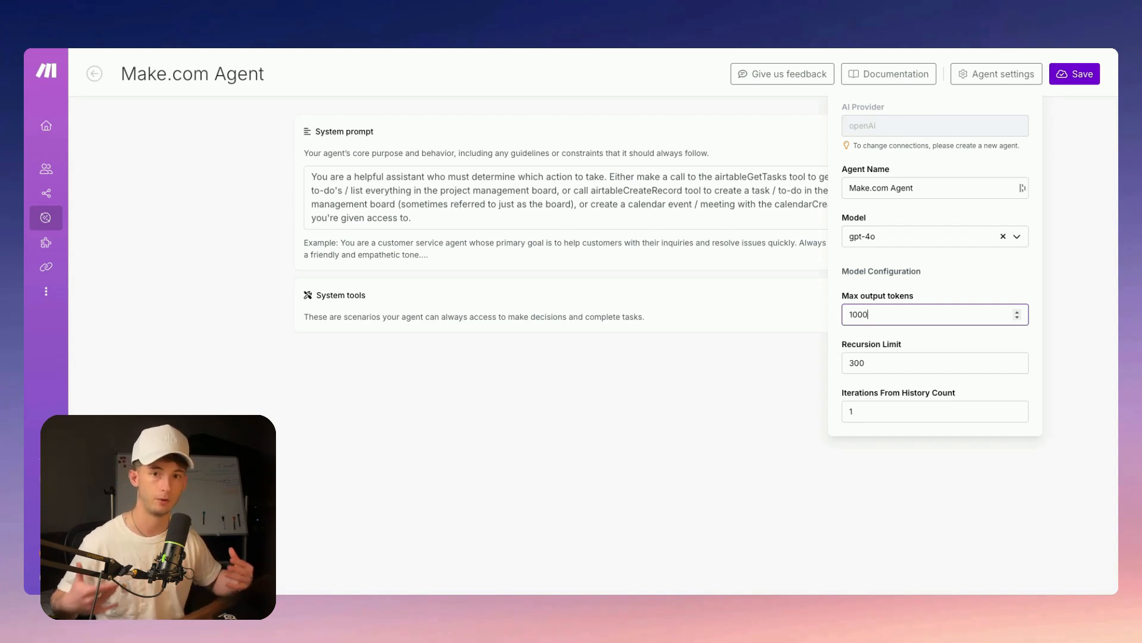
{"action": "left_click", "coordinate": [865, 363]}
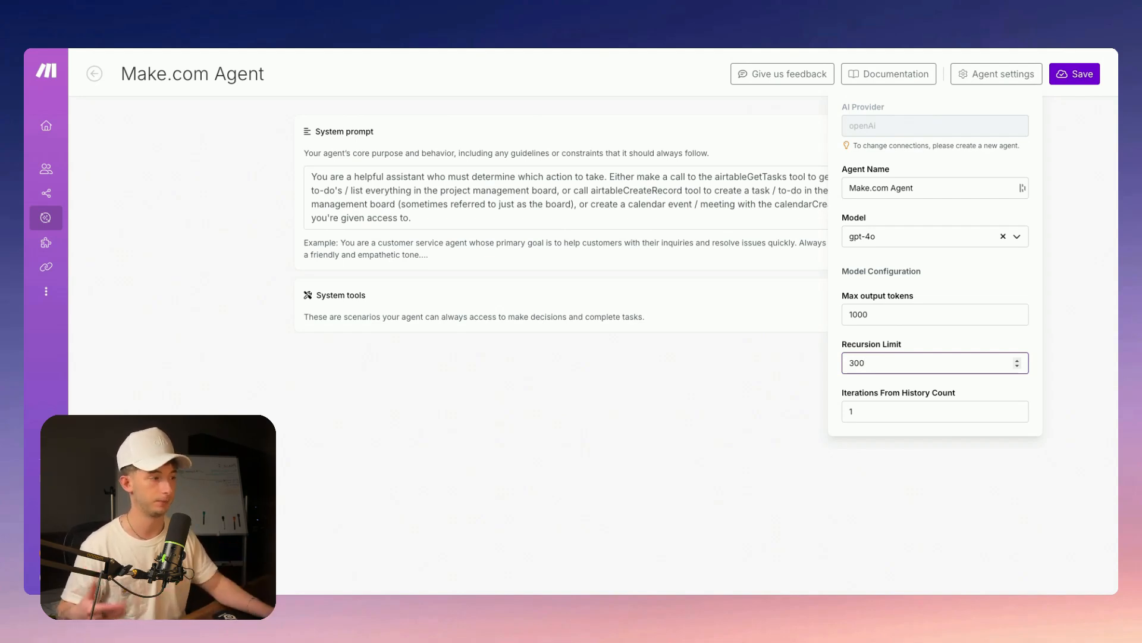
{"action": "left_click", "coordinate": [886, 399]}
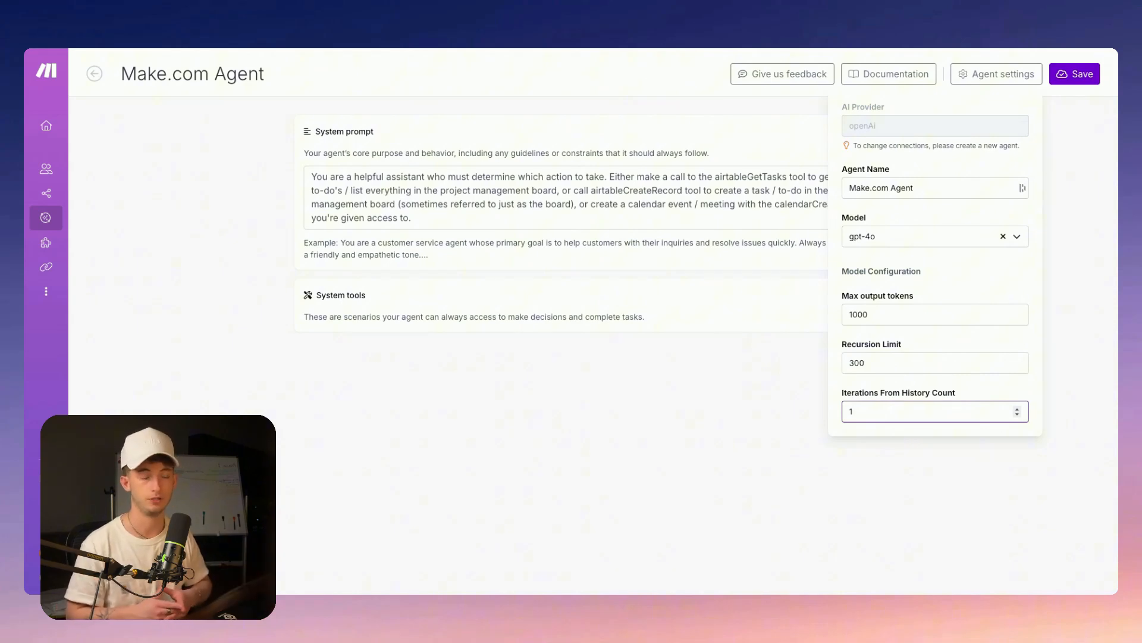
{"action": "type", "text": "0"}
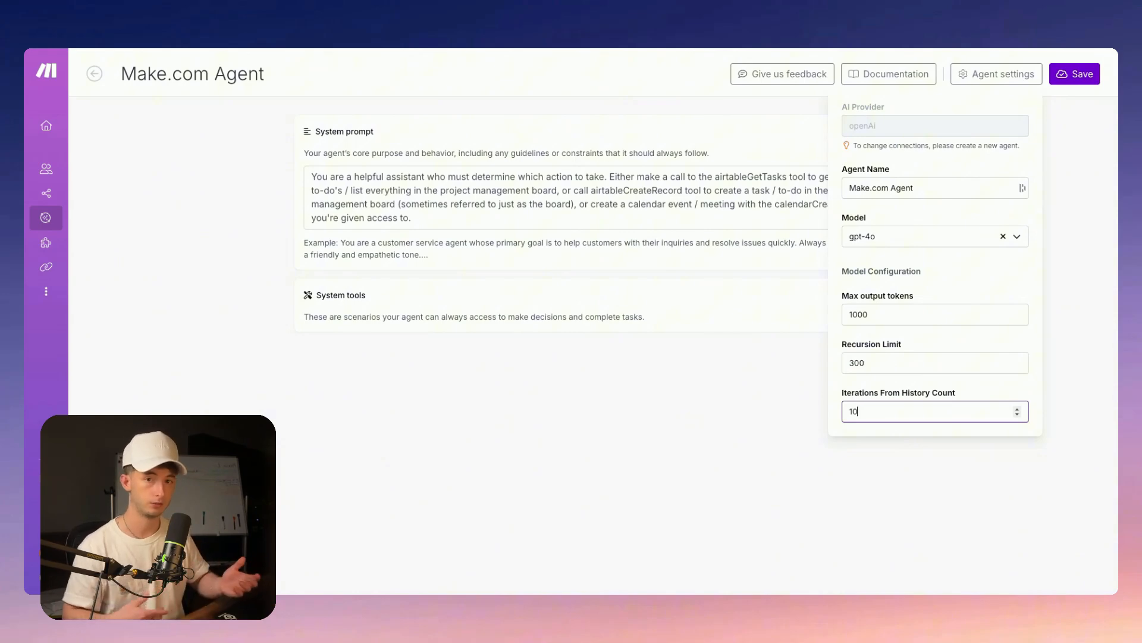
{"action": "key", "text": "BackSpace"}
{"action": "key", "text": "BackSpace"}
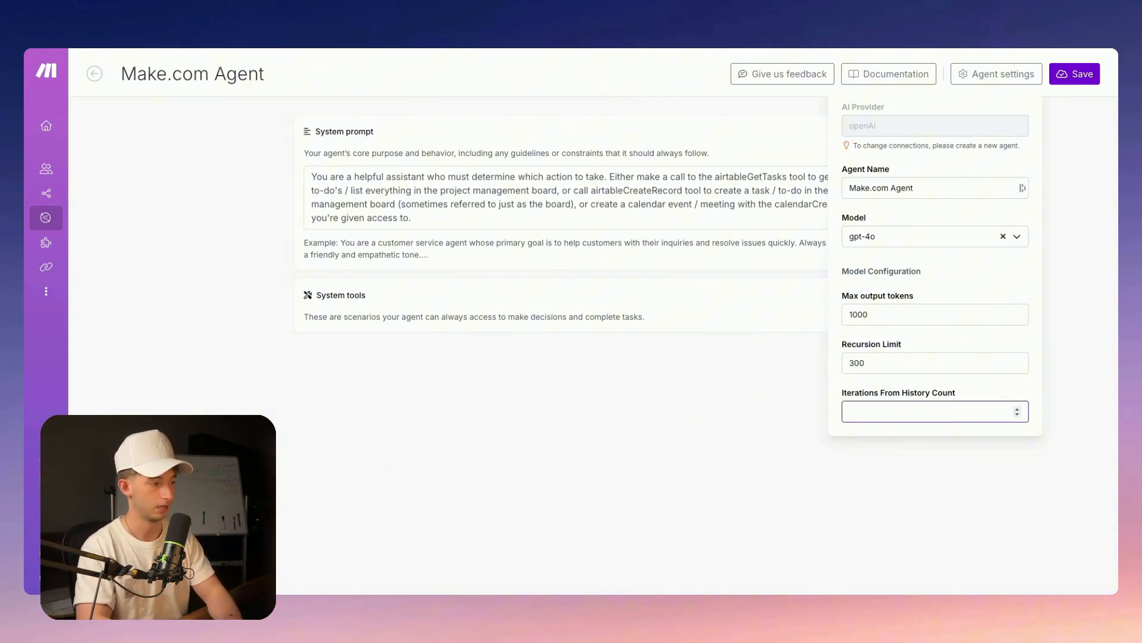
{"action": "type", "text": "5"}
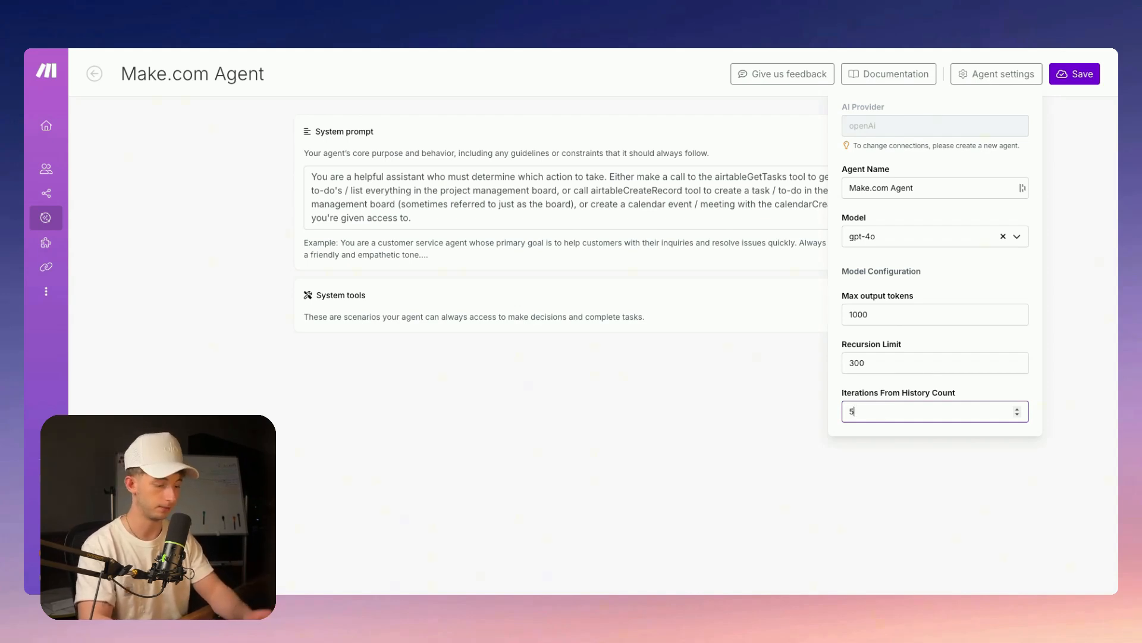
{"action": "key", "text": "BackSpace"}
{"action": "type", "text": "10"}
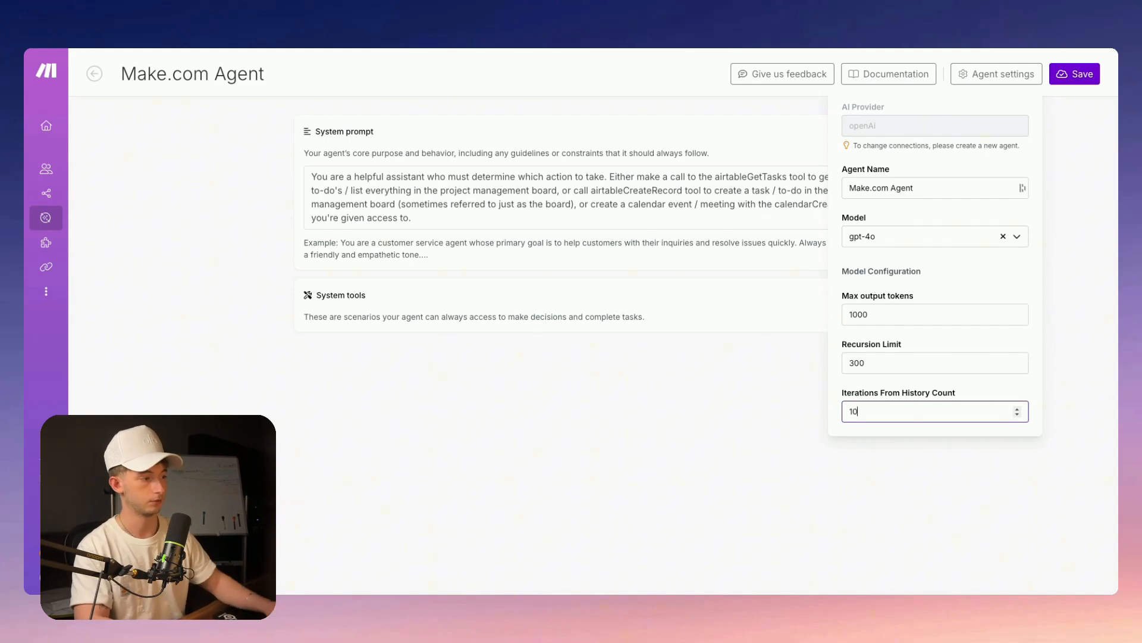
{"action": "left_click", "coordinate": [866, 383]}
{"action": "left_click", "coordinate": [1039, 80]}
{"action": "left_click", "coordinate": [1077, 76]}
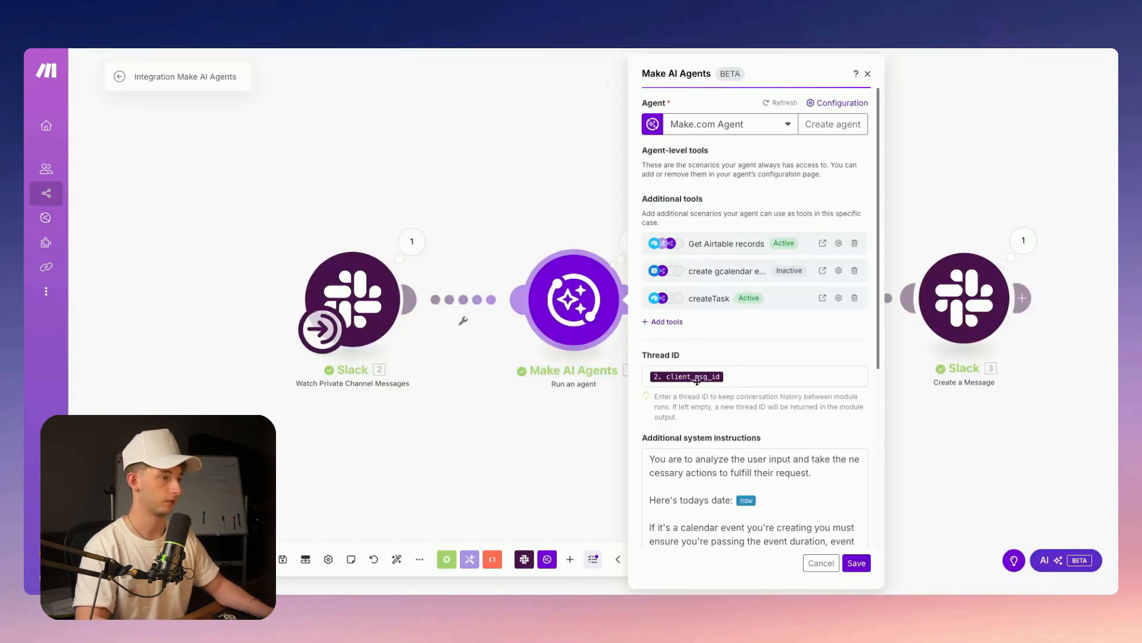
{"action": "scroll", "coordinate": [770, 385], "scroll_direction": "down", "scroll_amount": 1}
{"action": "scroll", "coordinate": [771, 385], "scroll_direction": "down", "scroll_amount": 1}
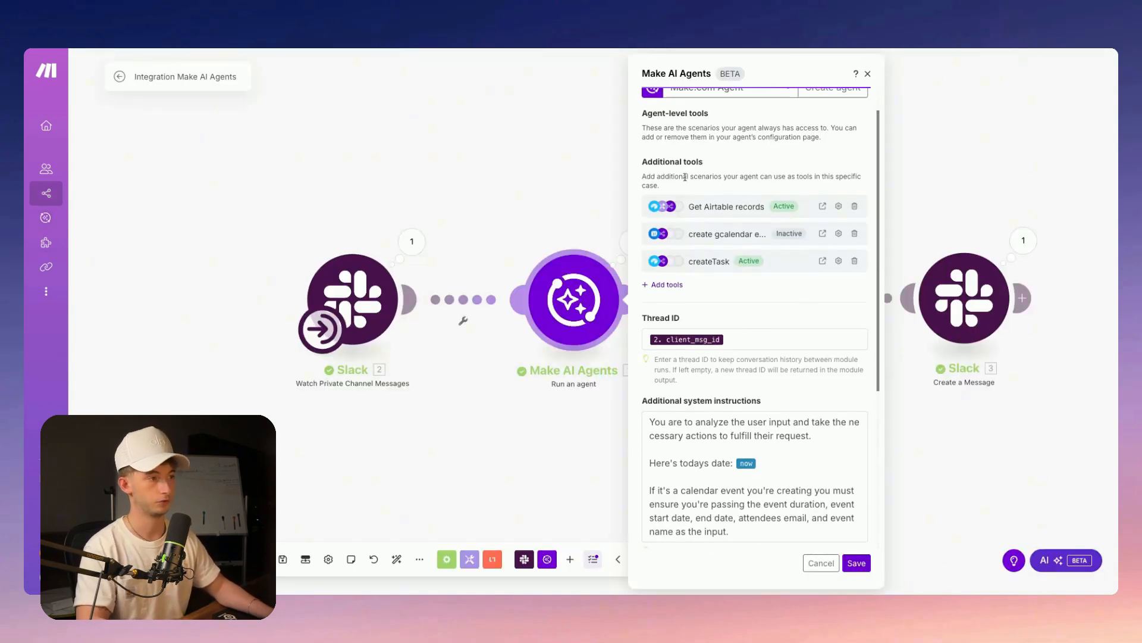
{"action": "scroll", "coordinate": [685, 176], "scroll_direction": "up", "scroll_amount": 1}
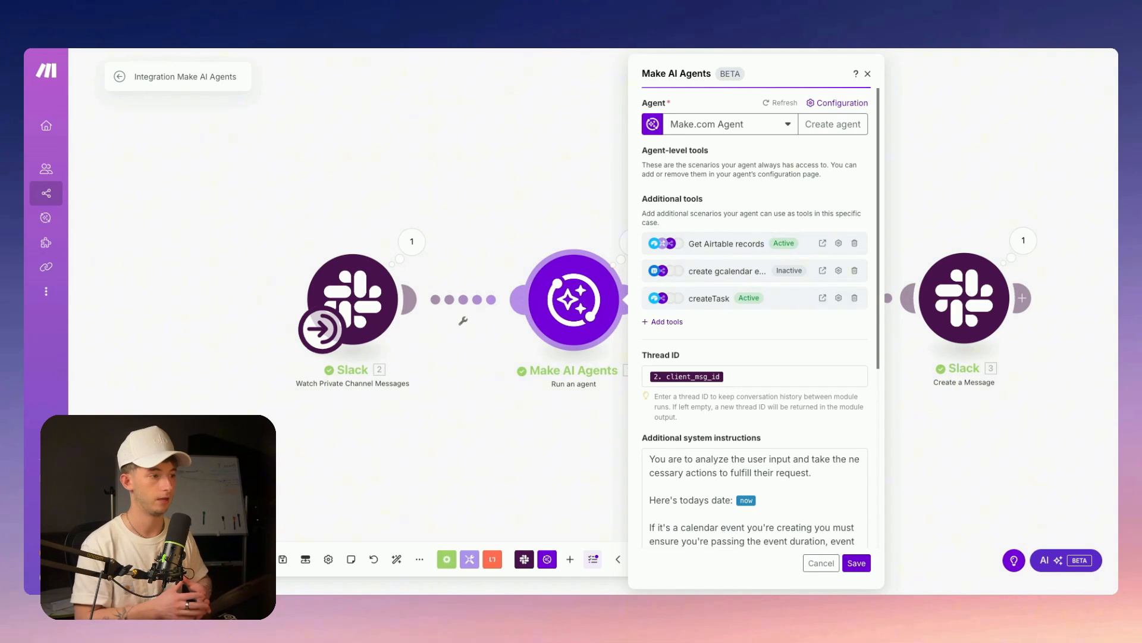
{"action": "left_click", "coordinate": [758, 380]}
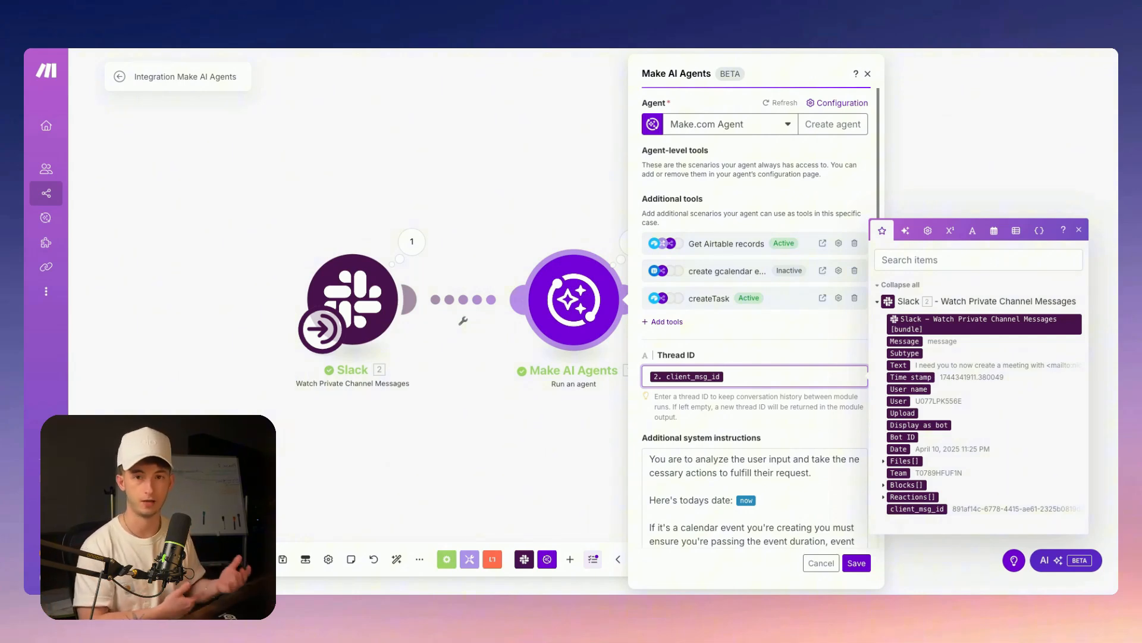
{"action": "scroll", "coordinate": [729, 387], "scroll_direction": "down", "scroll_amount": 2}
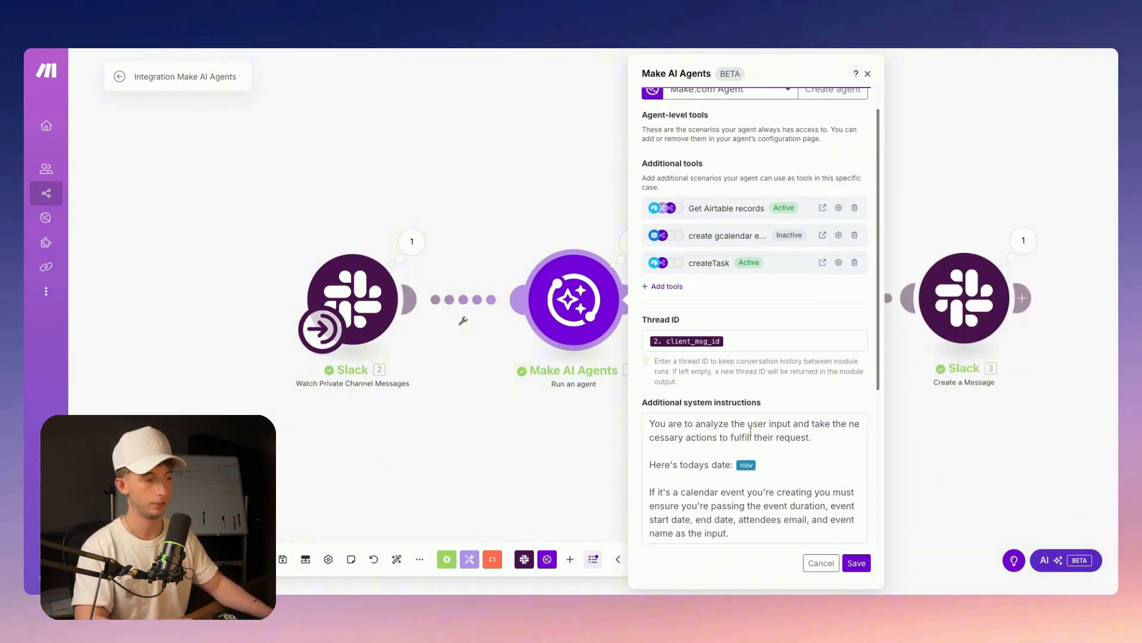
{"action": "scroll", "coordinate": [729, 387], "scroll_direction": "down", "scroll_amount": 2}
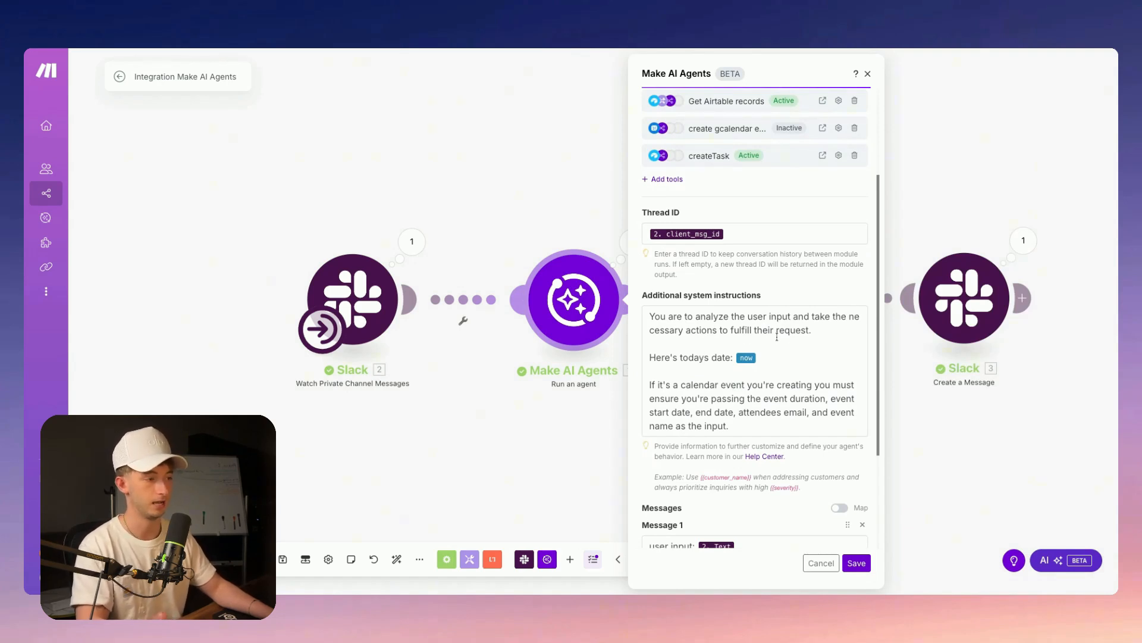
Fix the {{now}} date reference in the system instructions' 'Here's todays date' line
{"action": "left_click_drag", "start_coordinate": [651, 349], "coordinate": [758, 357]}
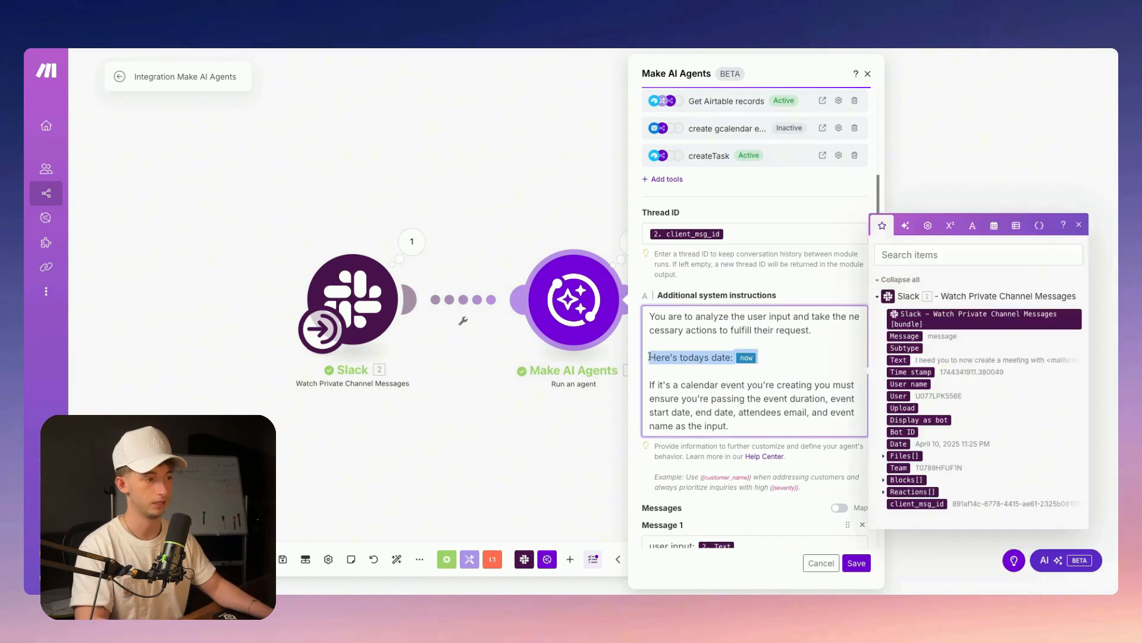
{"action": "left_click", "coordinate": [778, 357]}
{"action": "type", "text": "{"}
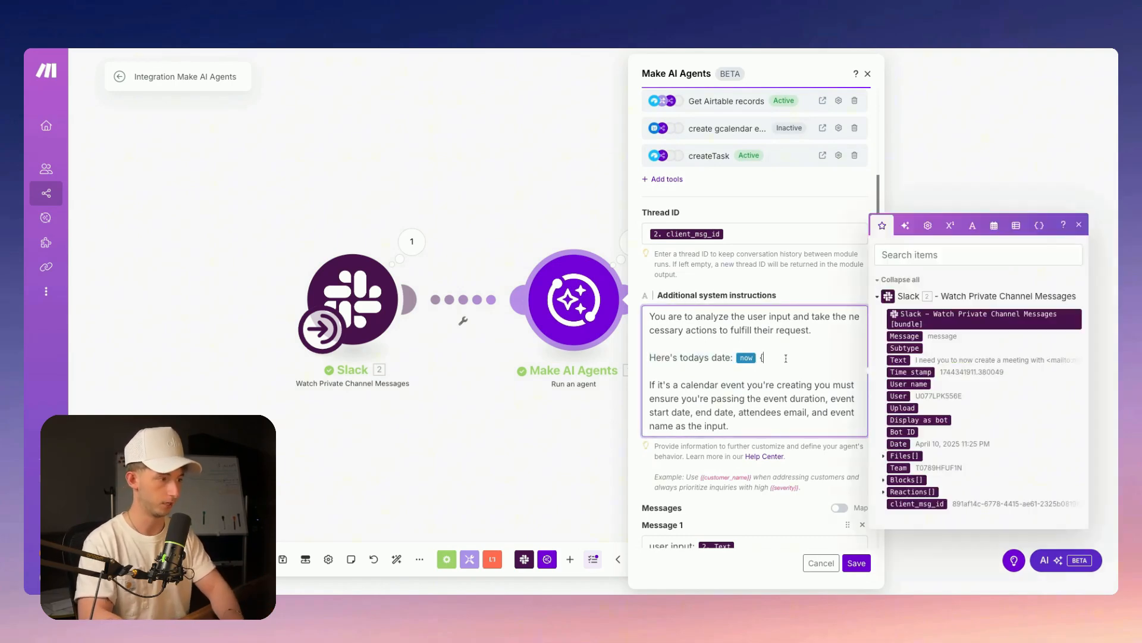
{"action": "type", "text": "{now"}
{"action": "key", "text": "BackSpace"}
{"action": "key", "text": "BackSpace"}
{"action": "key", "text": "BackSpace"}
{"action": "key", "text": "BackSpace"}
{"action": "key", "text": "BackSpace"}
{"action": "key", "text": "BackSpace"}
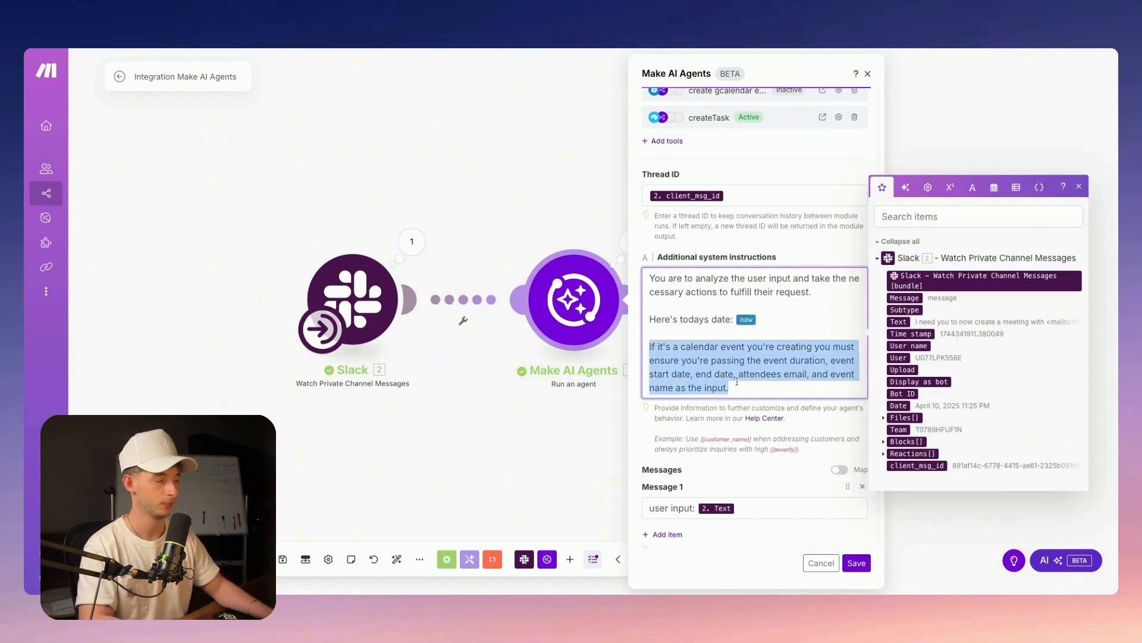
{"action": "left_click", "coordinate": [712, 360]}
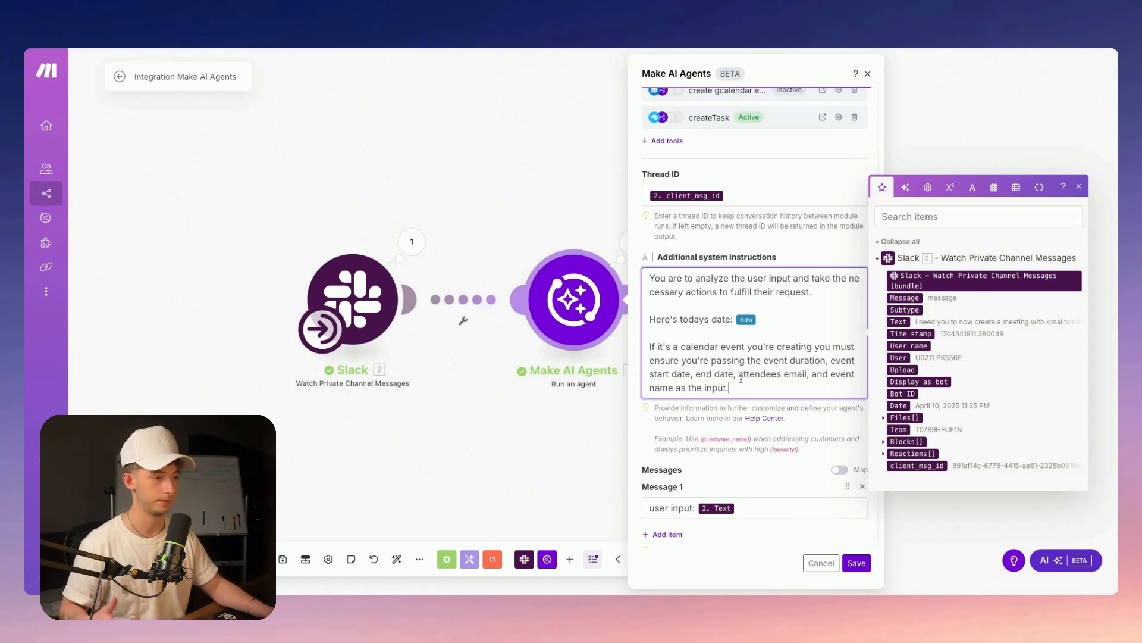
Review the agent's Message 1 user input mapping
{"action": "scroll", "coordinate": [728, 473], "scroll_direction": "down", "scroll_amount": 1}
{"action": "scroll", "coordinate": [766, 464], "scroll_direction": "down", "scroll_amount": 1}
{"action": "left_click", "coordinate": [771, 432]}
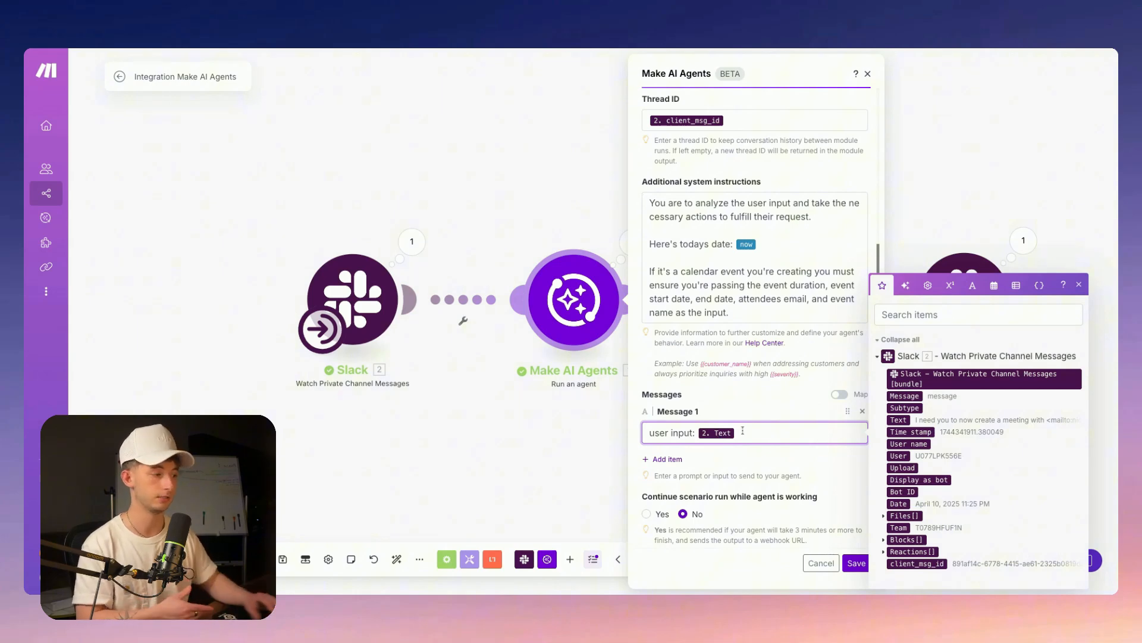
{"action": "scroll", "coordinate": [675, 410], "scroll_direction": "down", "scroll_amount": 1}
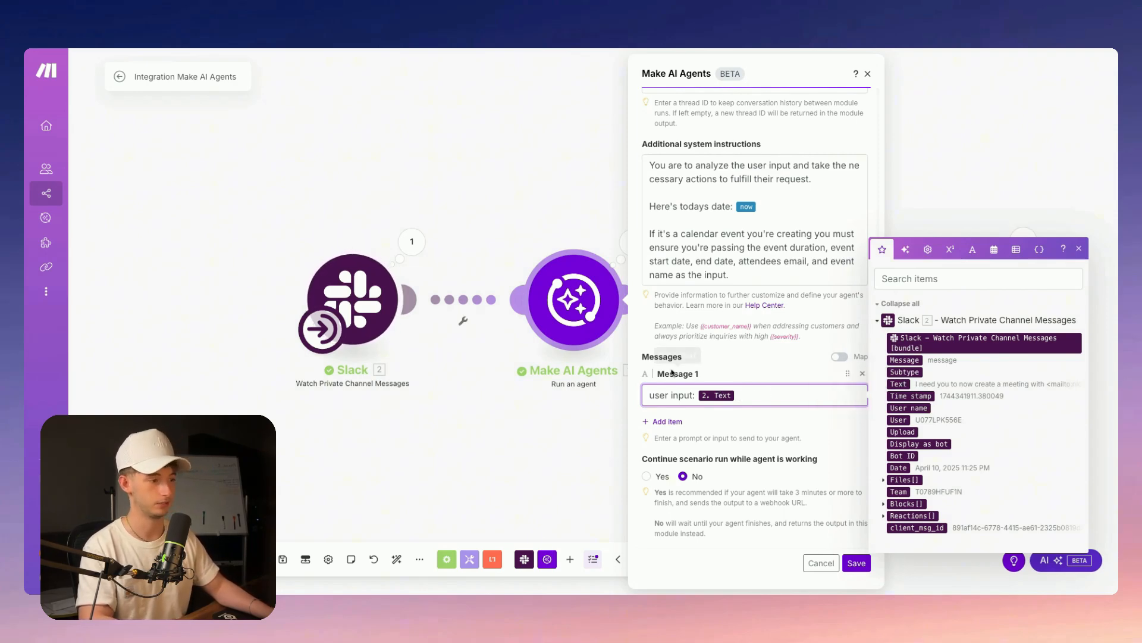
{"action": "scroll", "coordinate": [744, 489], "scroll_direction": "up", "scroll_amount": 5}
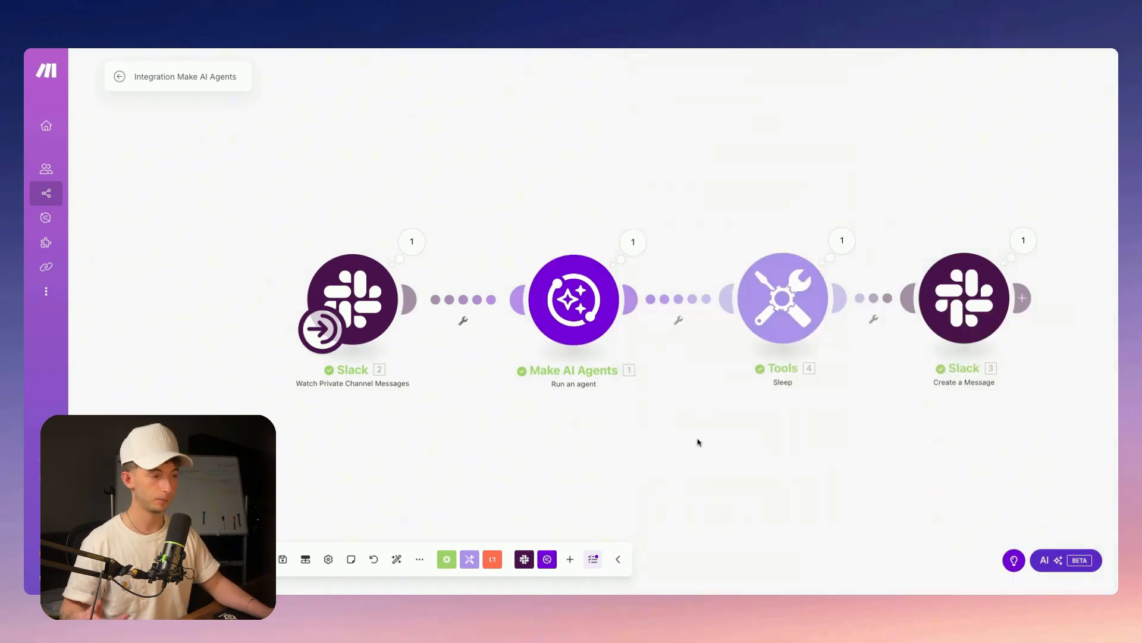
{"action": "scroll", "coordinate": [703, 442], "scroll_direction": "right", "scroll_amount": 4}
{"action": "scroll", "coordinate": [702, 442], "scroll_direction": "down", "scroll_amount": 2}
{"action": "scroll", "coordinate": [548, 336], "scroll_direction": "right", "scroll_amount": 3}
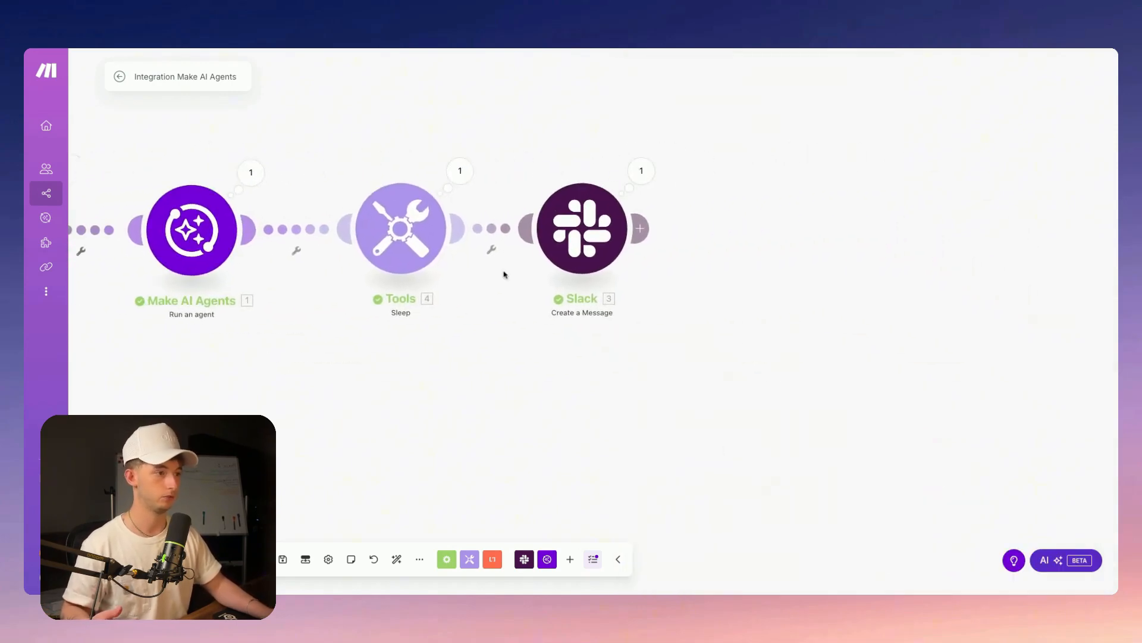
{"action": "left_click", "coordinate": [569, 221]}
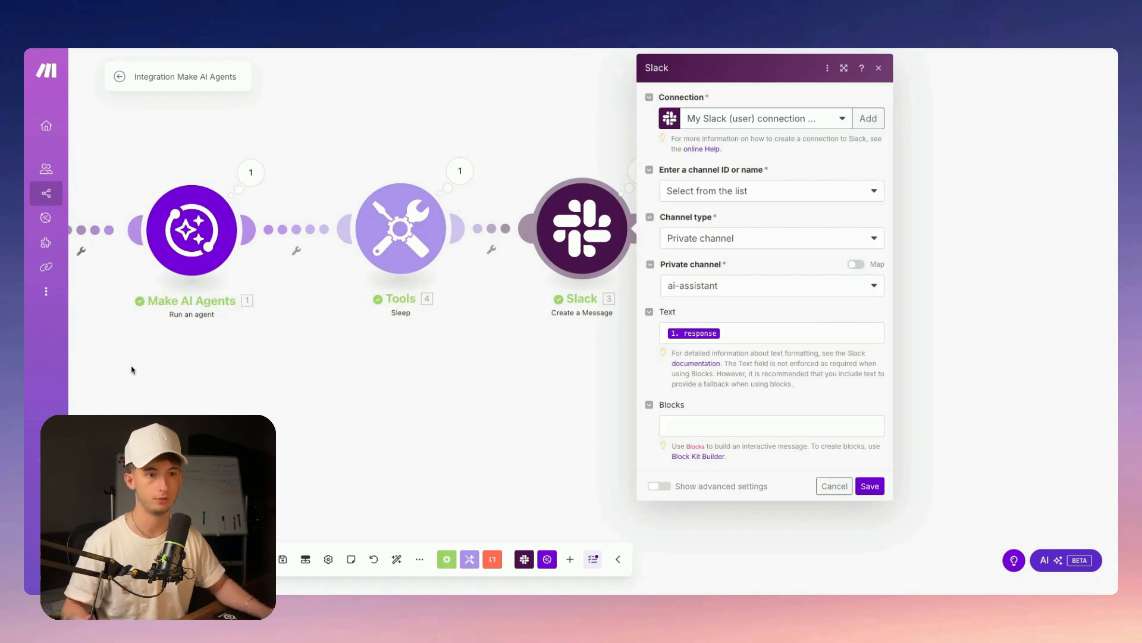
{"action": "left_click", "coordinate": [133, 369]}
{"action": "left_click", "coordinate": [249, 175]}
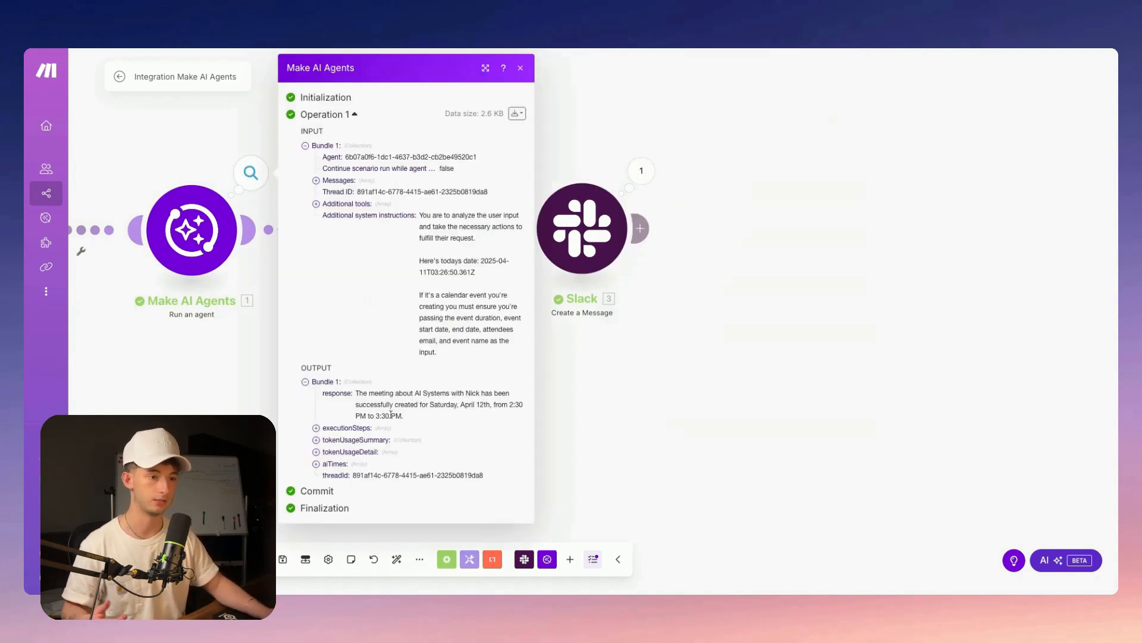
{"action": "left_click", "coordinate": [705, 447]}
{"action": "left_click", "coordinate": [592, 226]}
{"action": "left_click", "coordinate": [747, 333]}
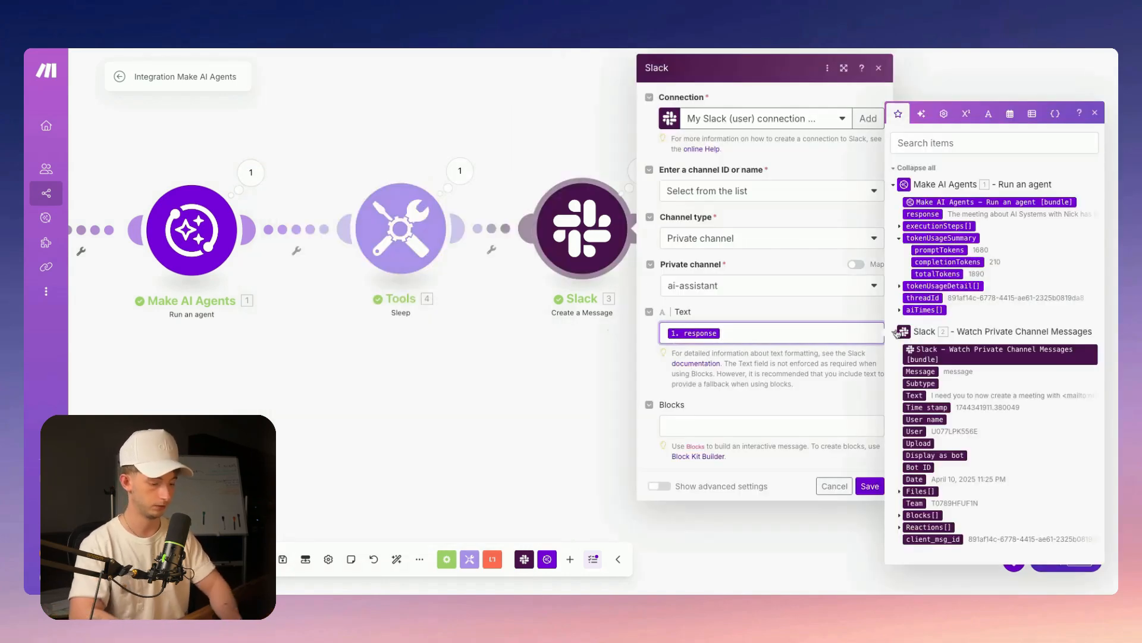
{"action": "type", "text": "{{"}
{"action": "type", "text": "response"}
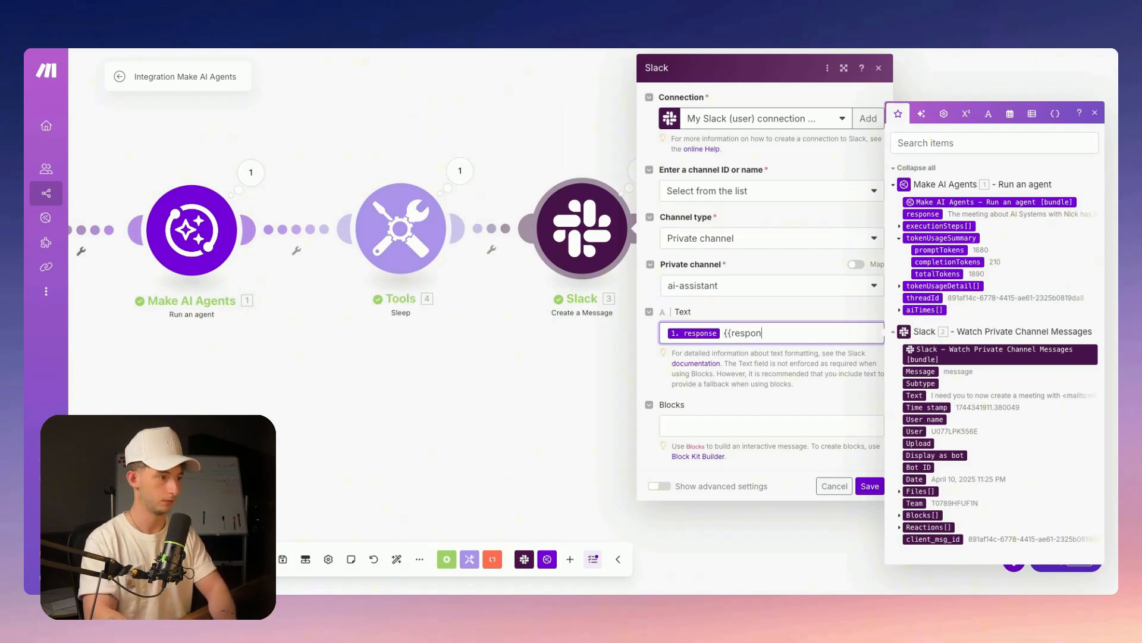
{"action": "type", "text": "."}
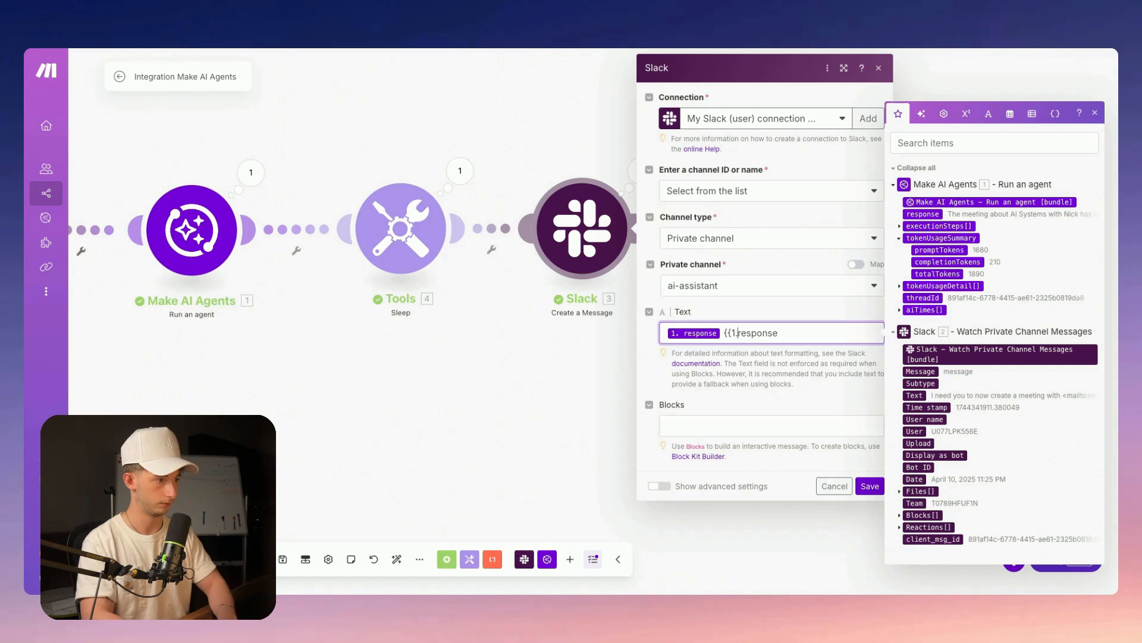
{"action": "type", "text": "}}"}
{"action": "key", "text": "BackSpace"}
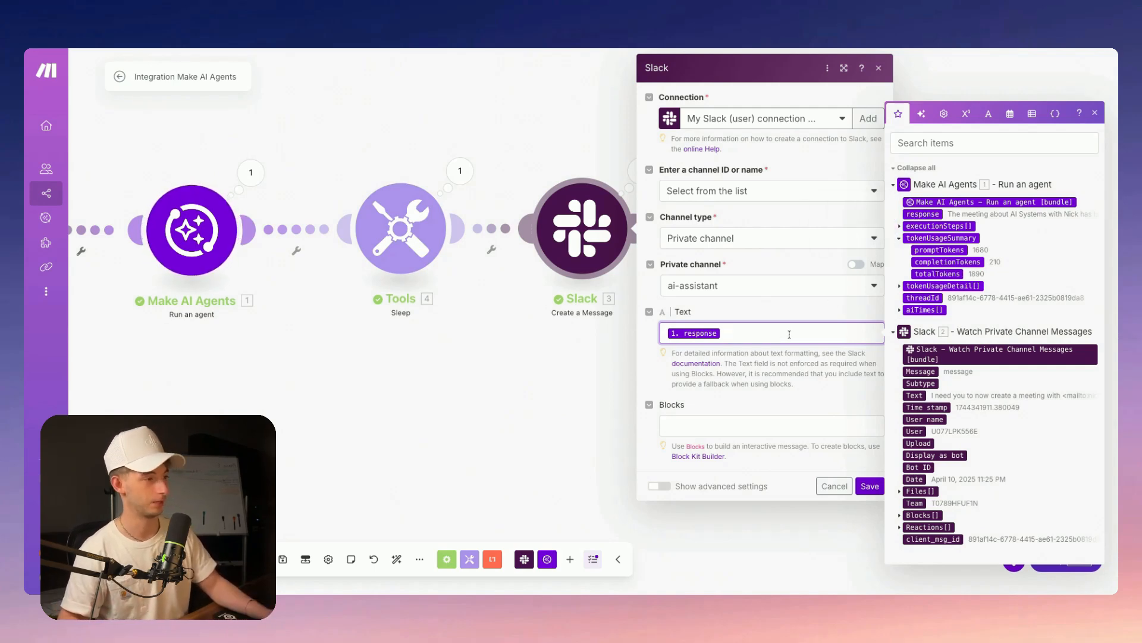
{"action": "left_click", "coordinate": [870, 487]}
{"action": "left_click_drag", "start_coordinate": [351, 405], "coordinate": [615, 429]}
{"action": "scroll", "coordinate": [615, 428], "scroll_direction": "down", "scroll_amount": 5}
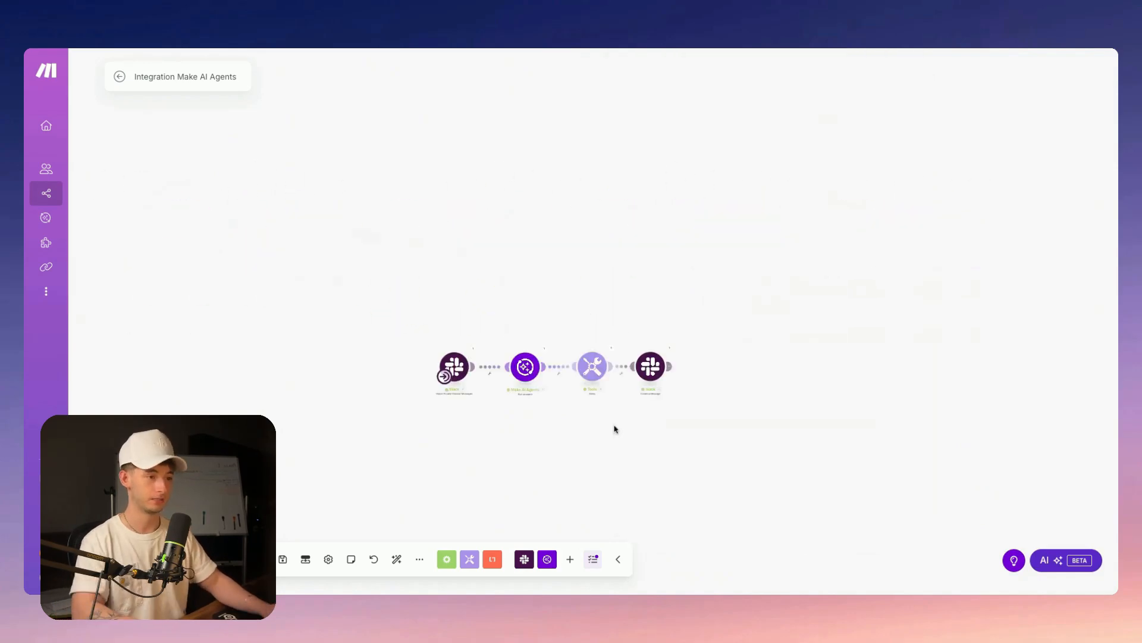
Read the Get Airtable records and createTask tool descriptions in the agent's tool list
{"action": "scroll", "coordinate": [607, 428], "scroll_direction": "up", "scroll_amount": 2}
{"action": "scroll", "coordinate": [602, 428], "scroll_direction": "up", "scroll_amount": 3}
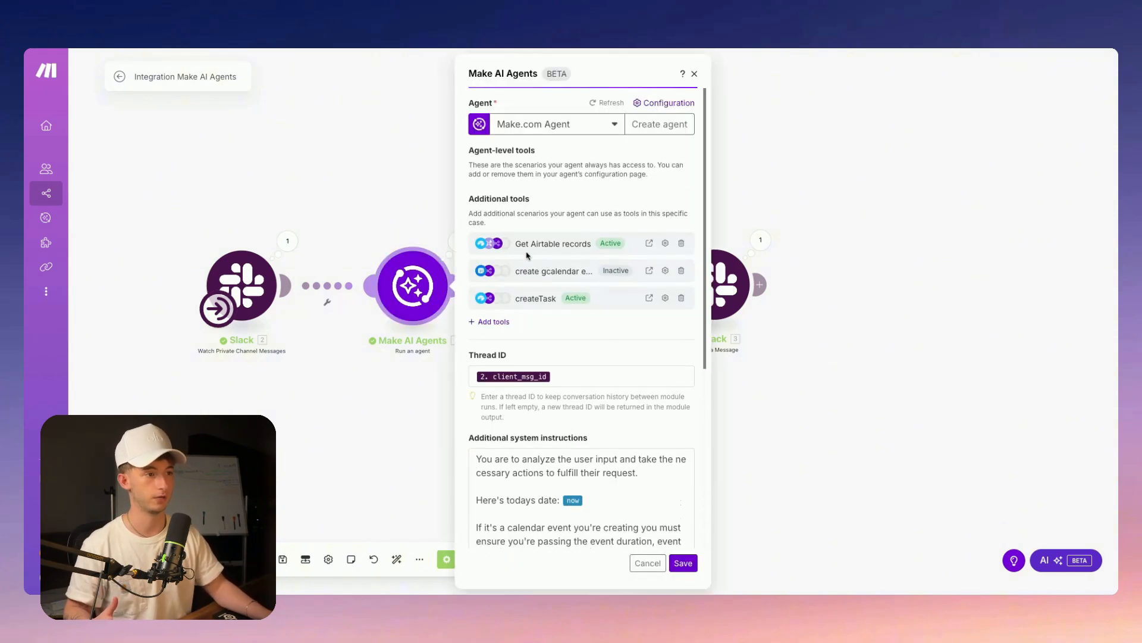
{"action": "triple_click", "coordinate": [513, 249]}
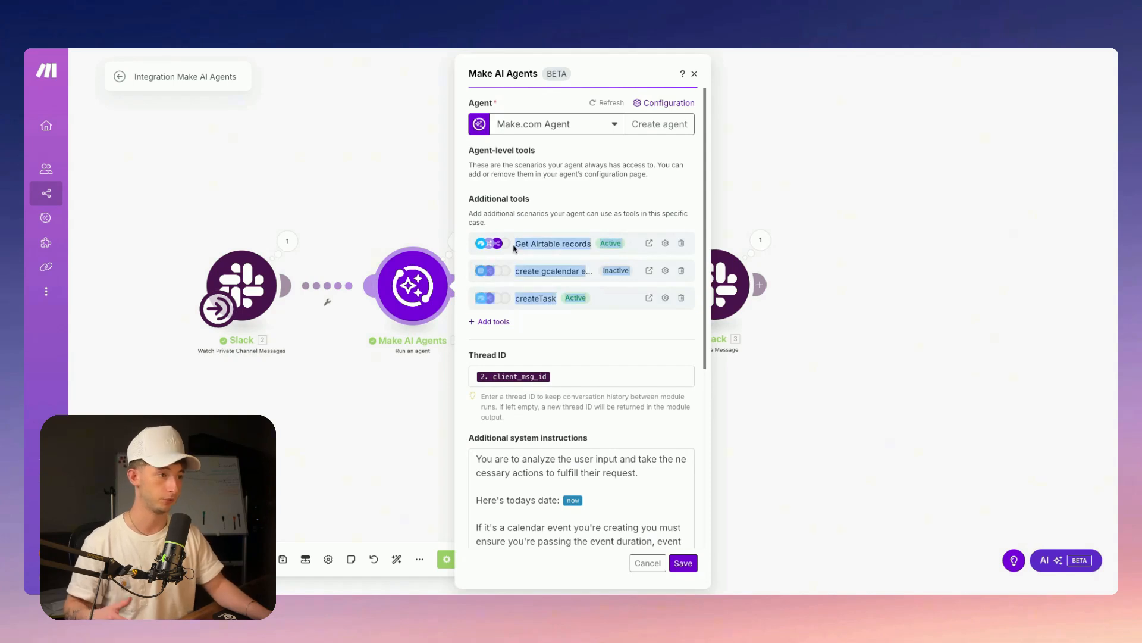
{"action": "left_click", "coordinate": [665, 243]}
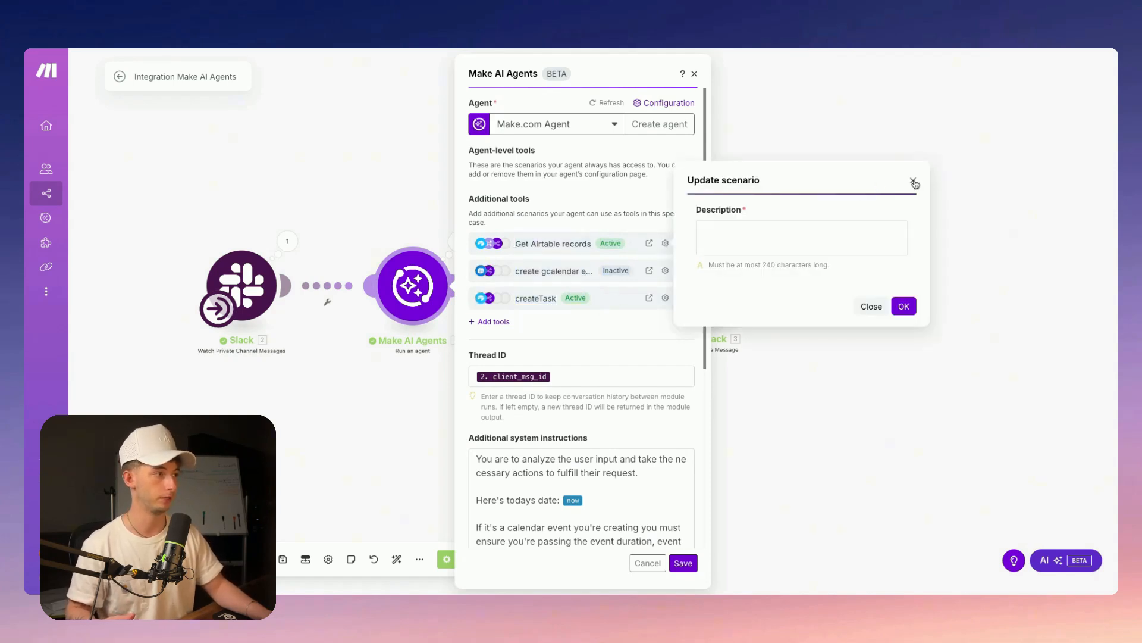
{"action": "left_click", "coordinate": [913, 207]}
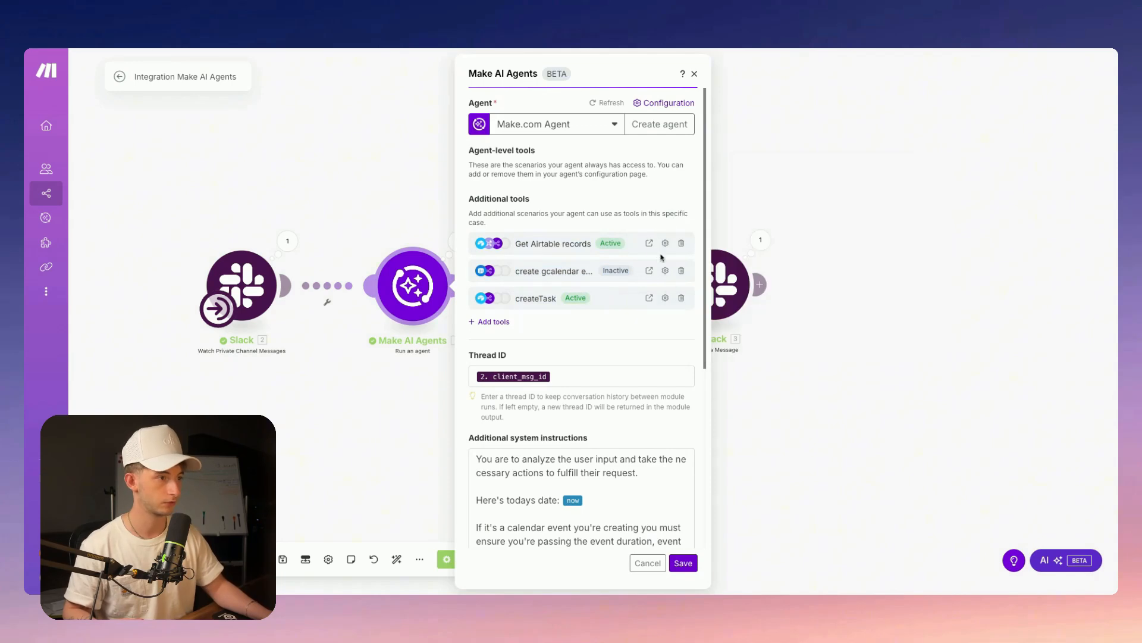
{"action": "left_click", "coordinate": [666, 299]}
{"action": "left_click", "coordinate": [911, 232]}
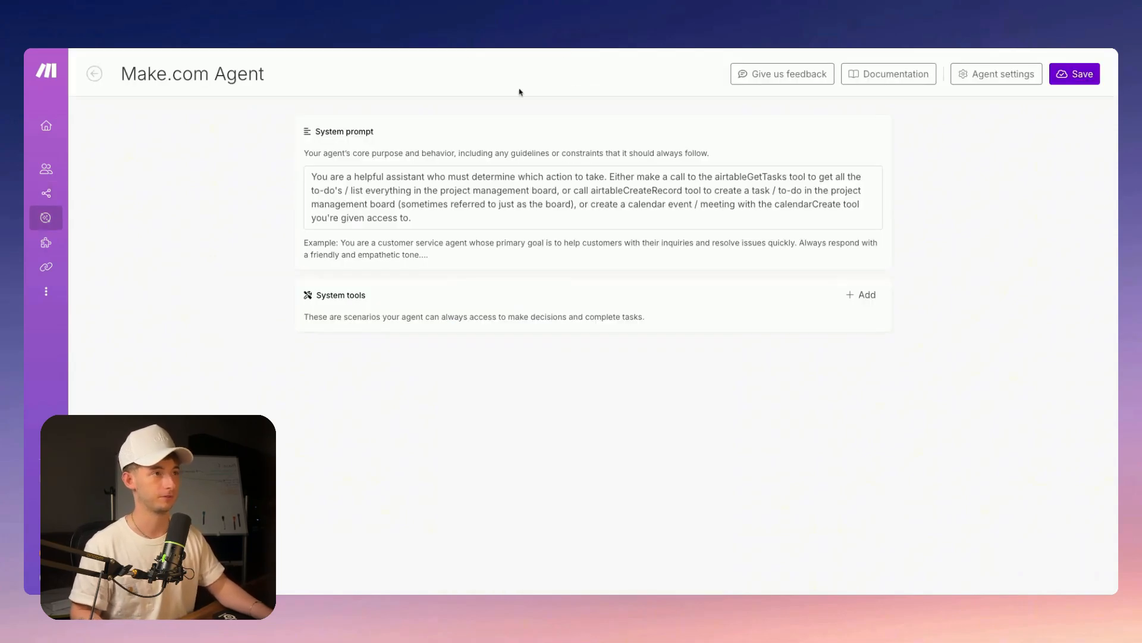
Return to the Get Airtable records tool scenario and fit its diagram on the canvas
{"action": "left_click", "coordinate": [466, 48]}
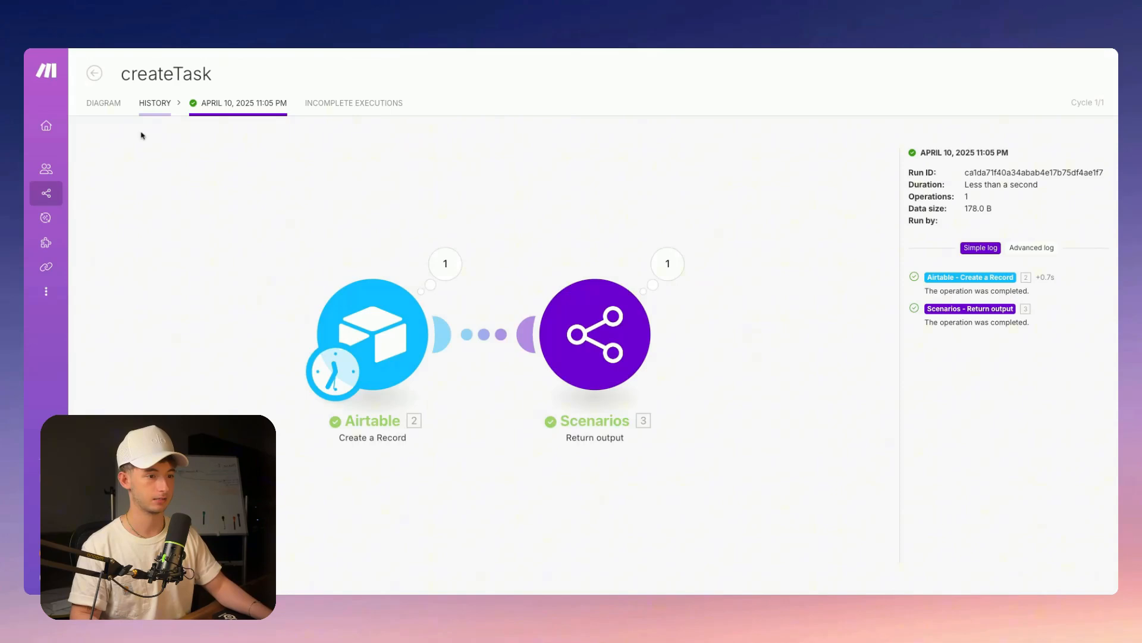
{"action": "left_click", "coordinate": [103, 103]}
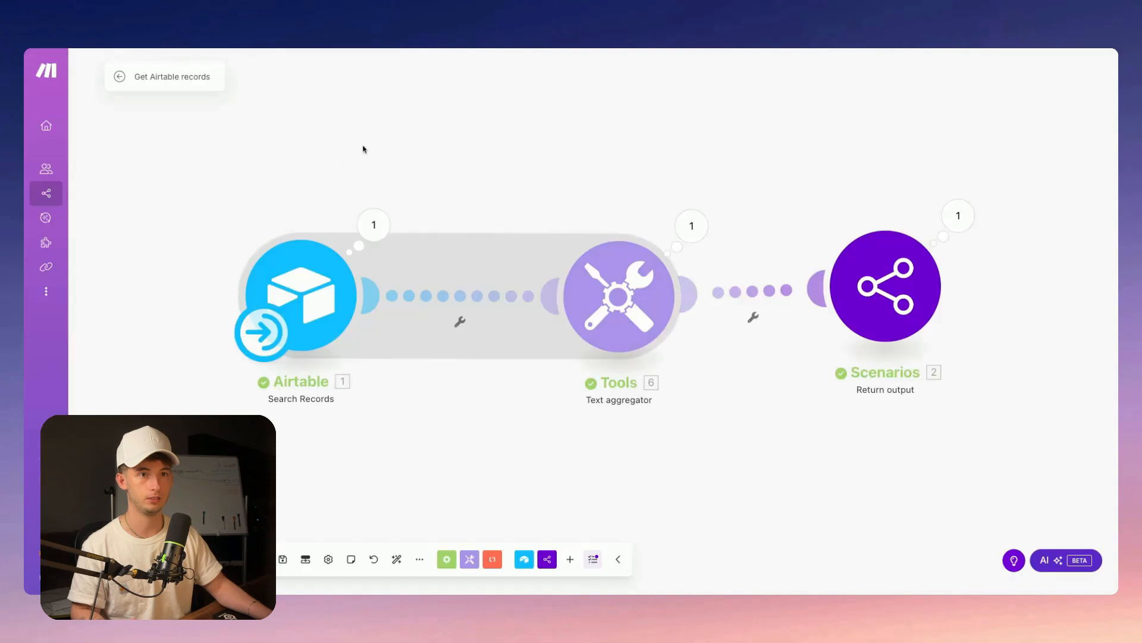
{"action": "scroll", "coordinate": [503, 176], "scroll_direction": "down", "scroll_amount": 5}
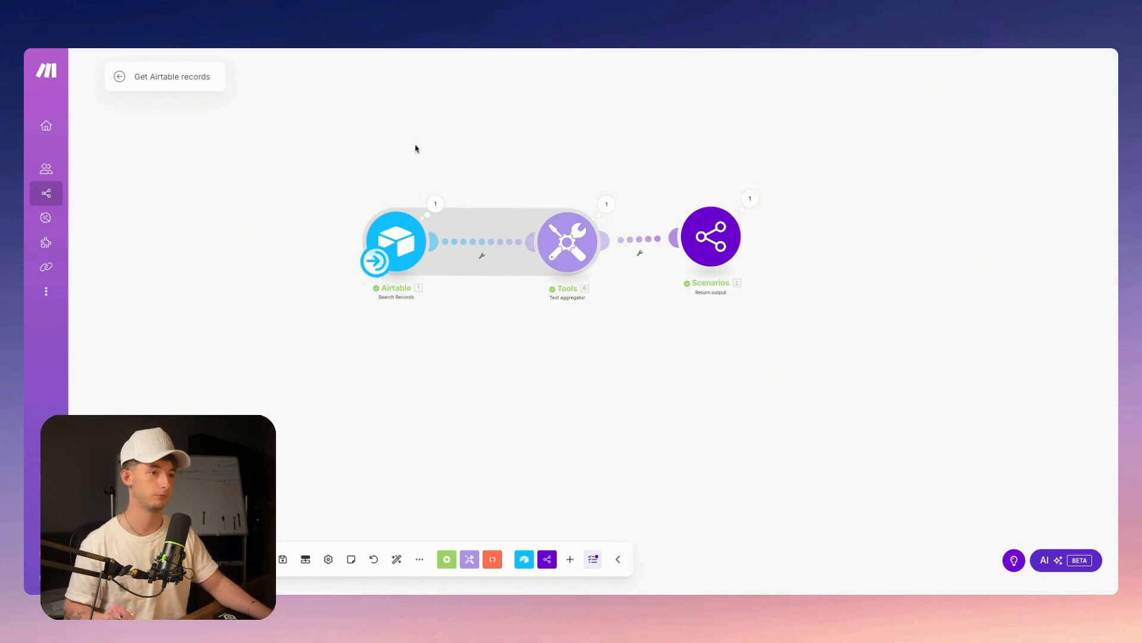
{"action": "scroll", "coordinate": [416, 148], "scroll_direction": "left", "scroll_amount": 1}
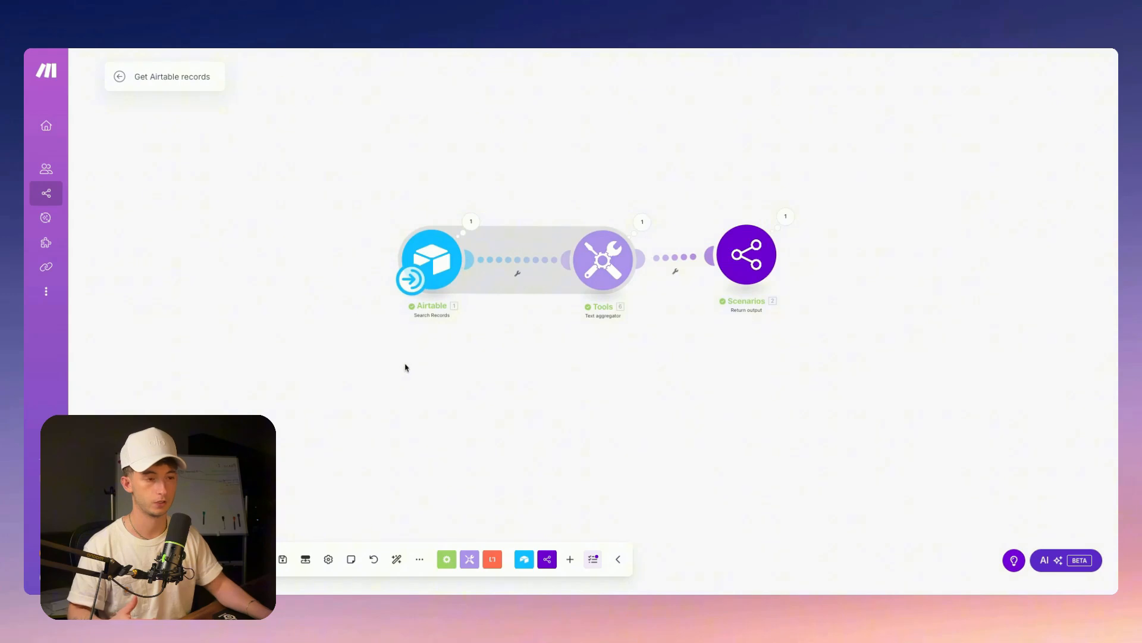
{"action": "left_click_drag", "start_coordinate": [408, 365], "coordinate": [434, 326]}
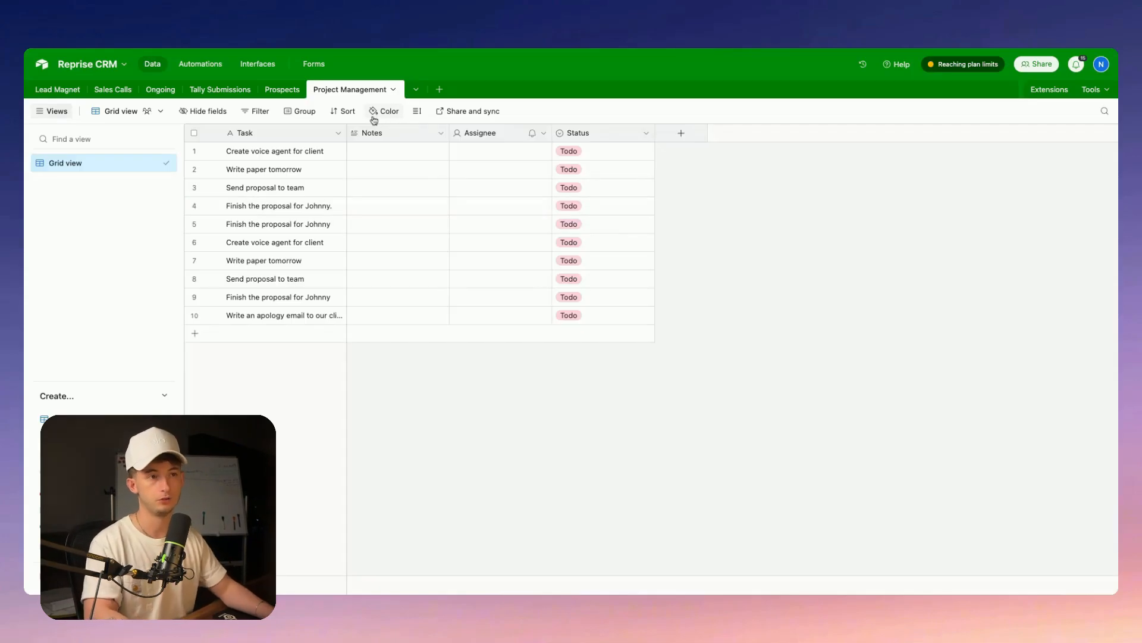
{"action": "left_click_drag", "start_coordinate": [258, 152], "coordinate": [576, 340]}
{"action": "left_click", "coordinate": [555, 384]}
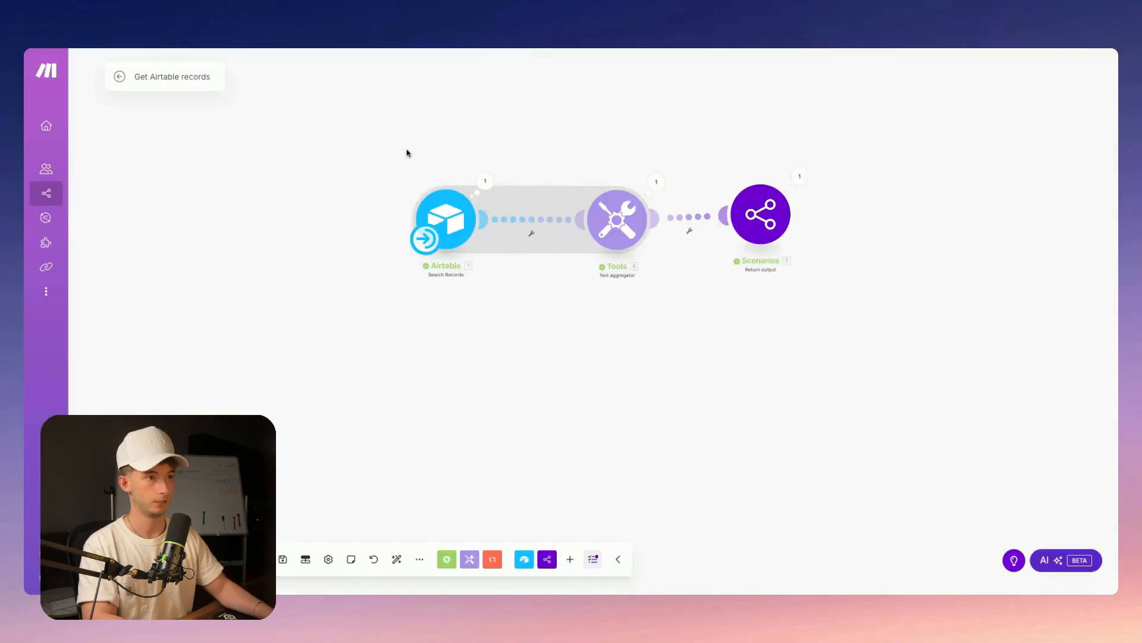
Add an Airtable Search Records module to the scenario
{"action": "right_click", "coordinate": [407, 153]}
{"action": "left_click", "coordinate": [432, 161]}
{"action": "type", "text": "airtable"}
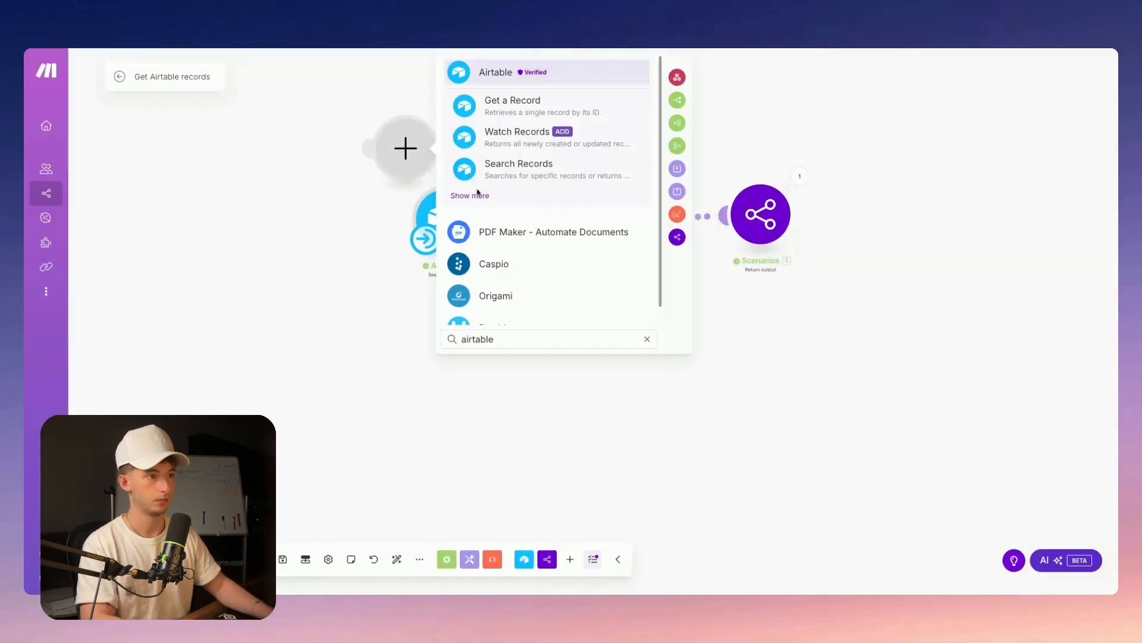
{"action": "left_click", "coordinate": [444, 179]}
{"action": "type", "text": "sea"}
{"action": "left_click", "coordinate": [512, 239]}
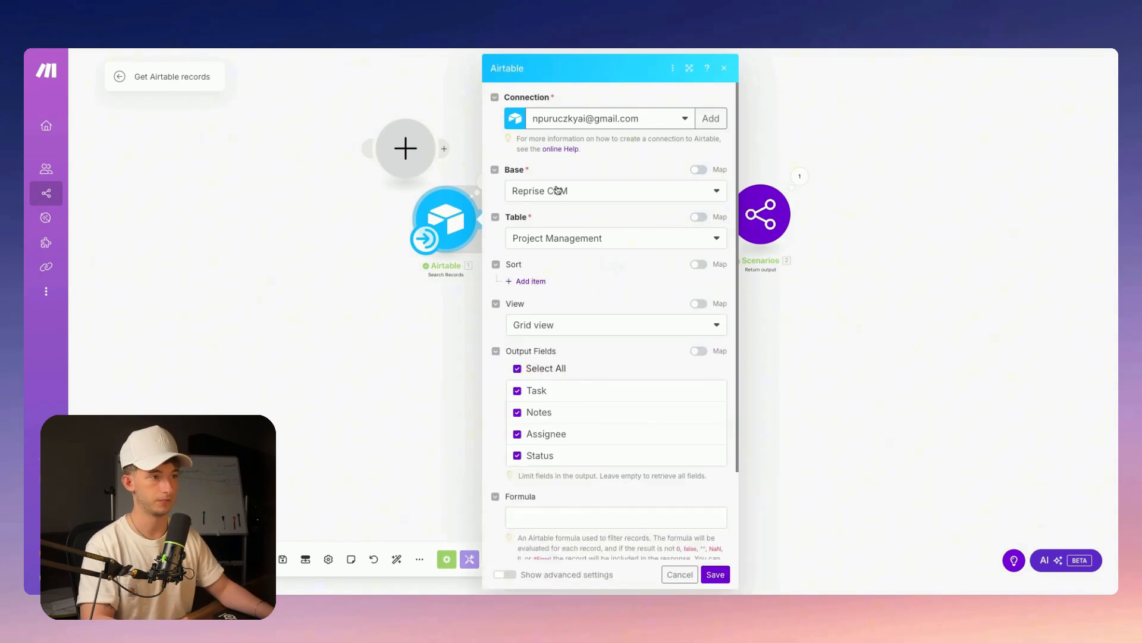
Run the Airtable Search Records module alone and inspect its returned records
{"action": "scroll", "coordinate": [548, 221], "scroll_direction": "down", "scroll_amount": 1}
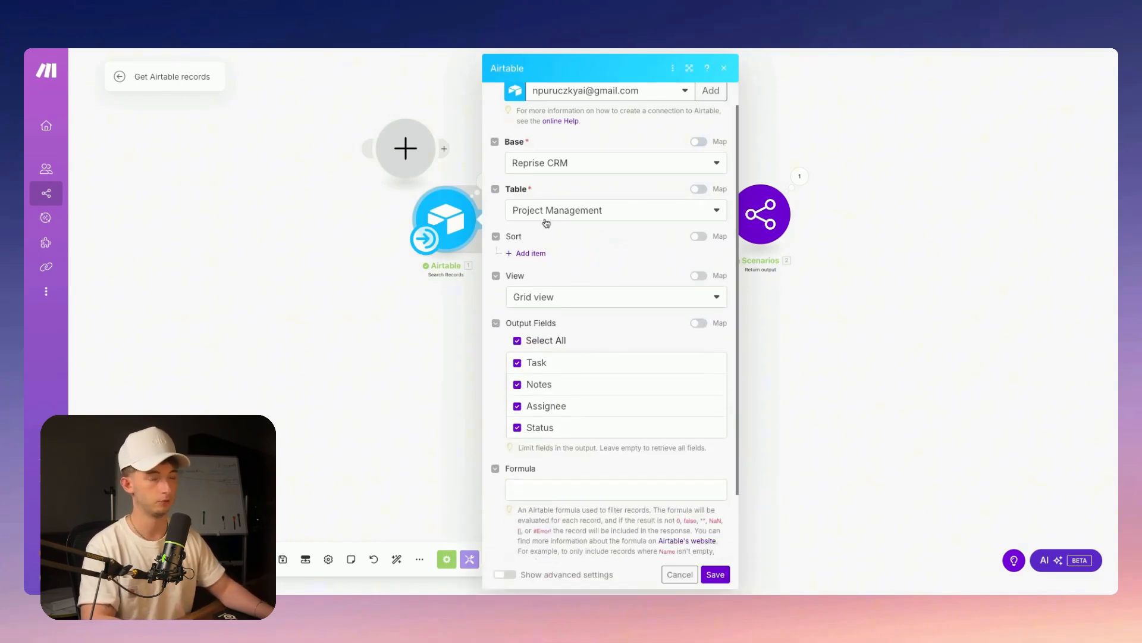
{"action": "scroll", "coordinate": [545, 220], "scroll_direction": "down", "scroll_amount": 3}
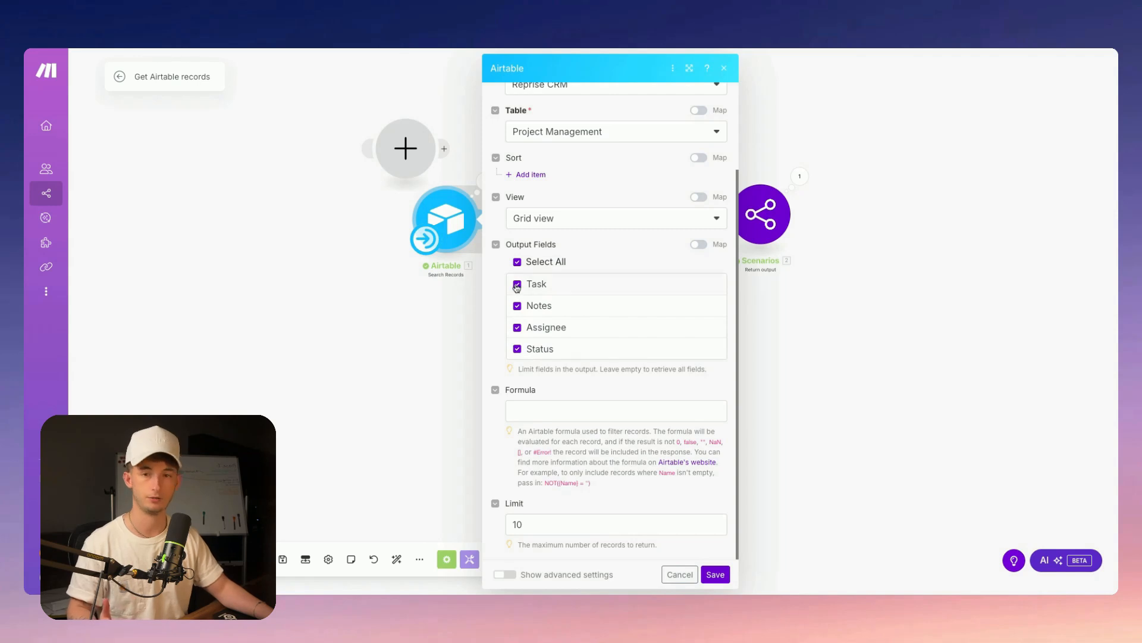
{"action": "left_click", "coordinate": [713, 573]}
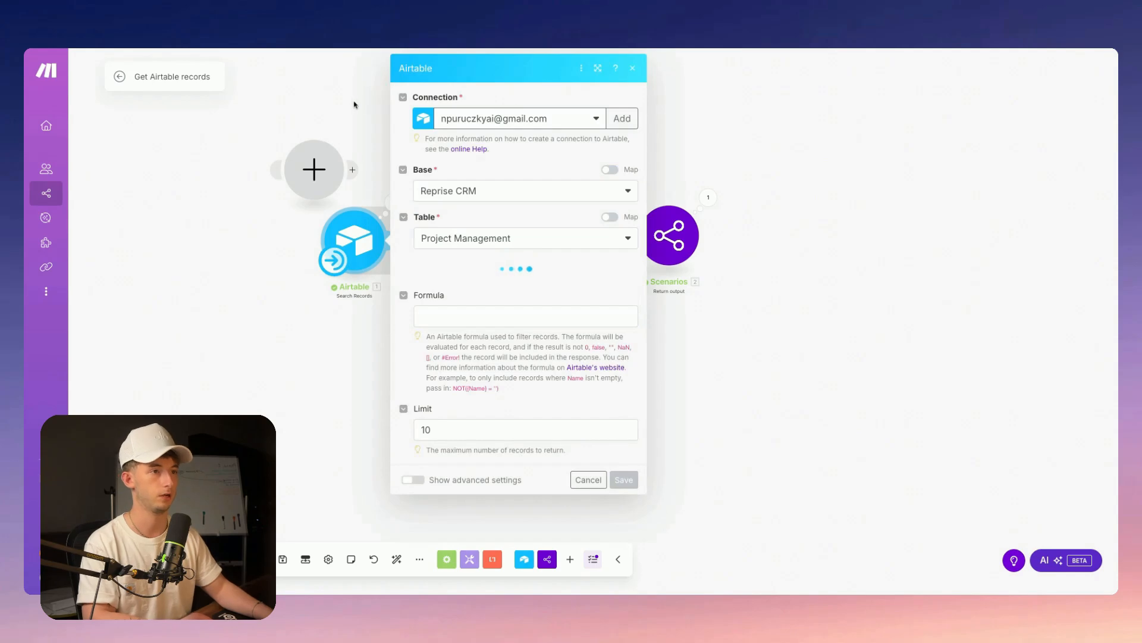
{"action": "left_click", "coordinate": [393, 204]}
{"action": "key", "text": "Escape"}
{"action": "right_click", "coordinate": [366, 234]}
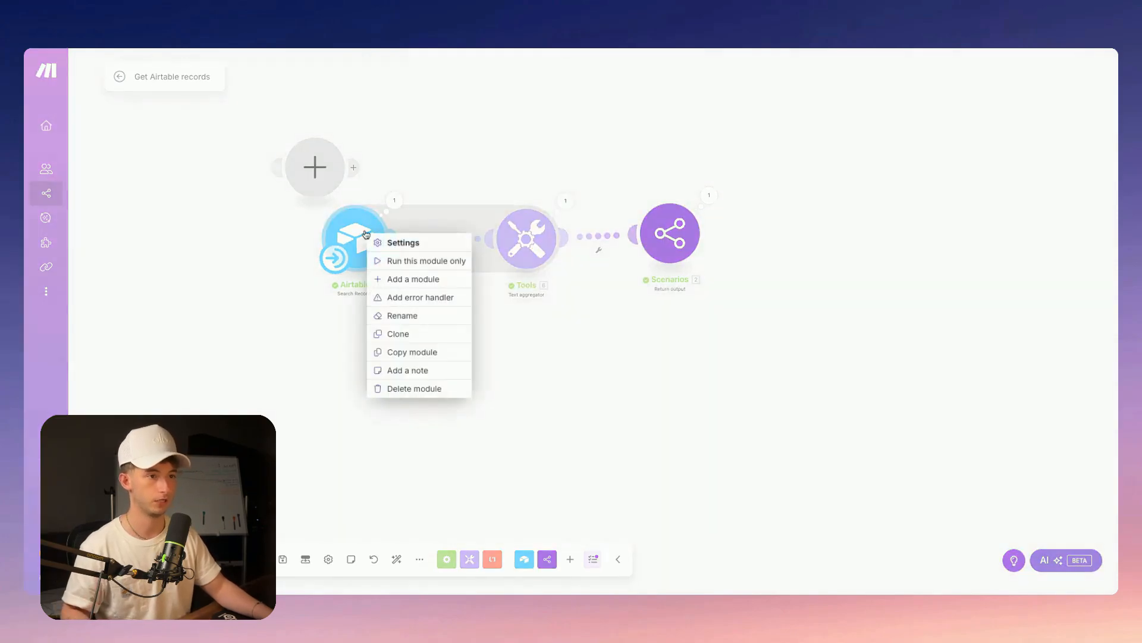
{"action": "left_click", "coordinate": [420, 258]}
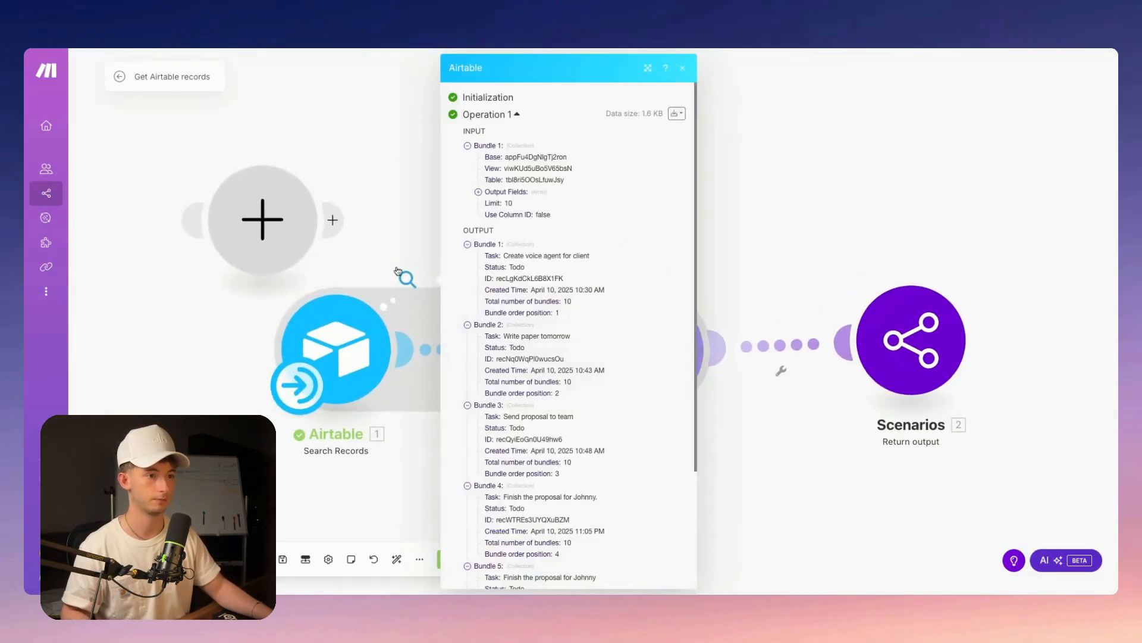
{"action": "scroll", "coordinate": [567, 280], "scroll_direction": "down", "scroll_amount": 5}
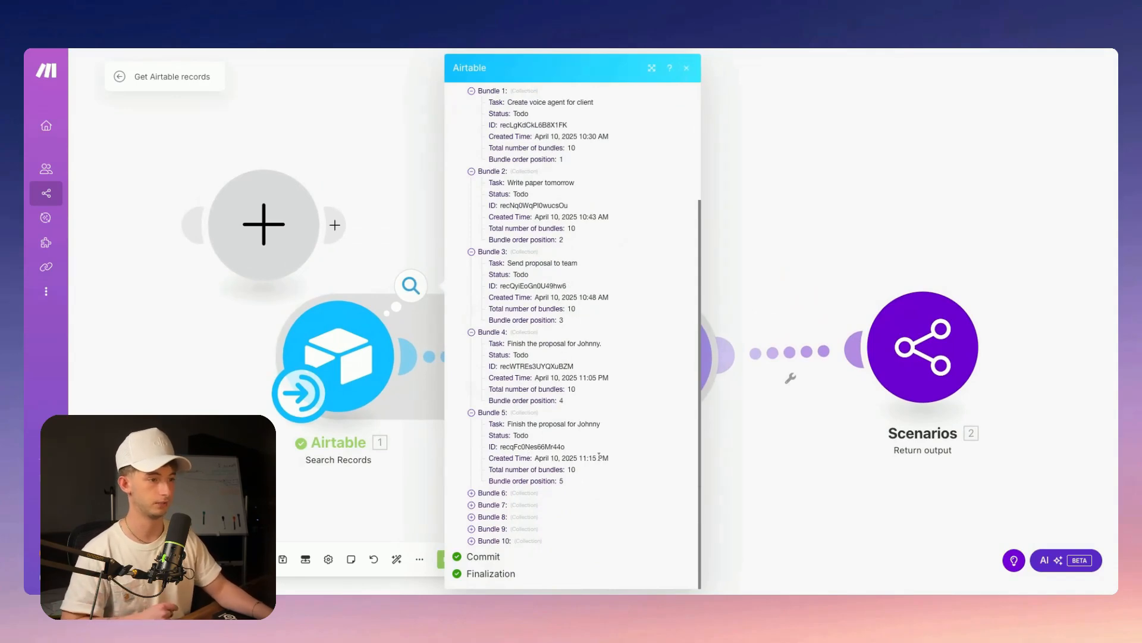
{"action": "left_click", "coordinate": [375, 513]}
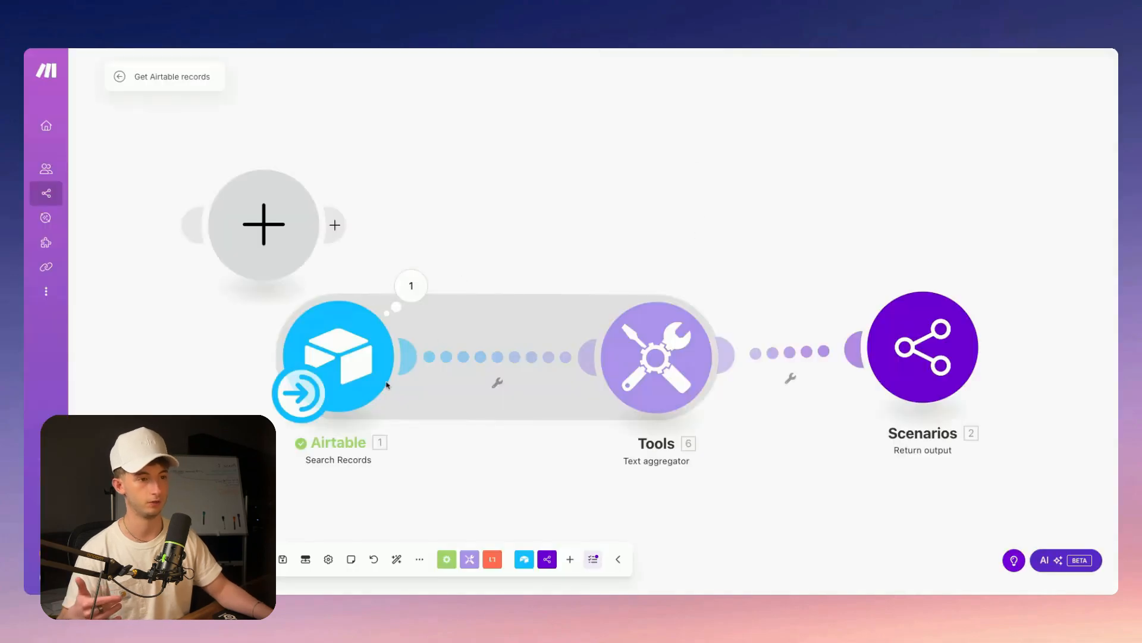
Open the Airtable Search Records settings for the Reprise CRM Project Management table
{"action": "left_click", "coordinate": [386, 385]}
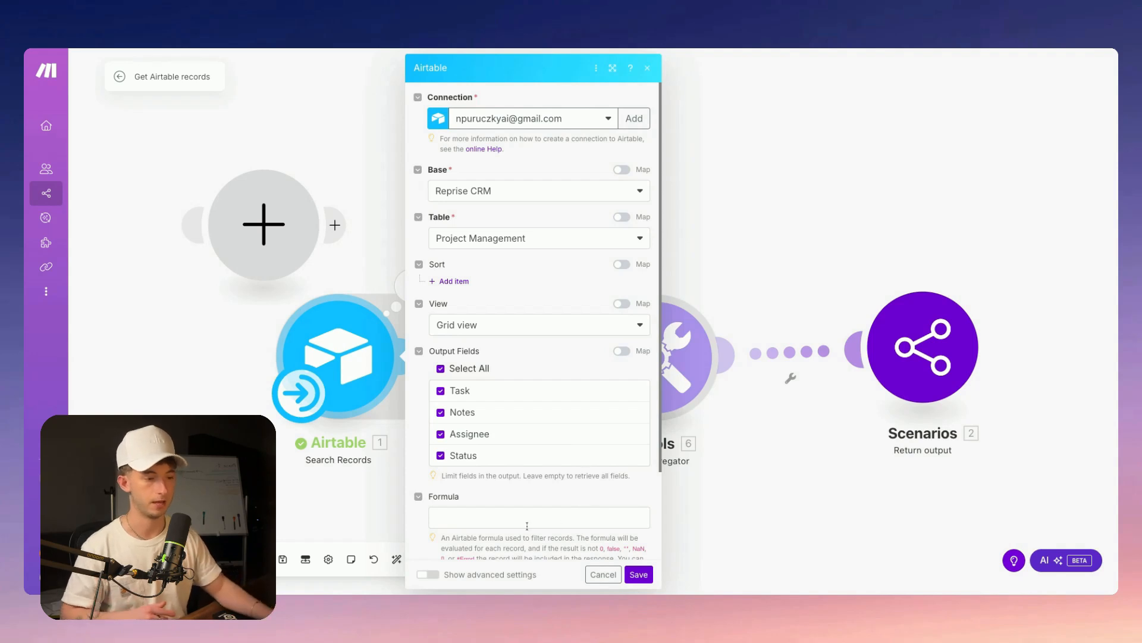
Check the search's formula field and inspect the Airtable search's last run output
{"action": "scroll", "coordinate": [527, 525], "scroll_direction": "down", "scroll_amount": 2}
{"action": "left_click", "coordinate": [476, 408]}
{"action": "left_click", "coordinate": [474, 447]}
{"action": "left_click_drag", "start_coordinate": [702, 491], "coordinate": [663, 398]}
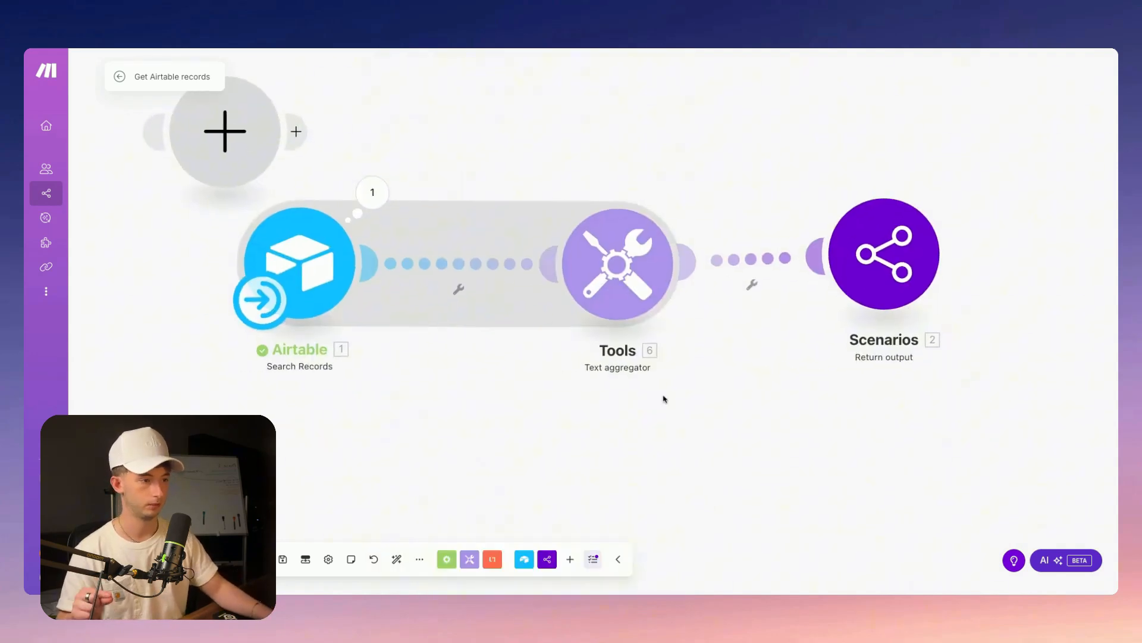
{"action": "left_click", "coordinate": [626, 264]}
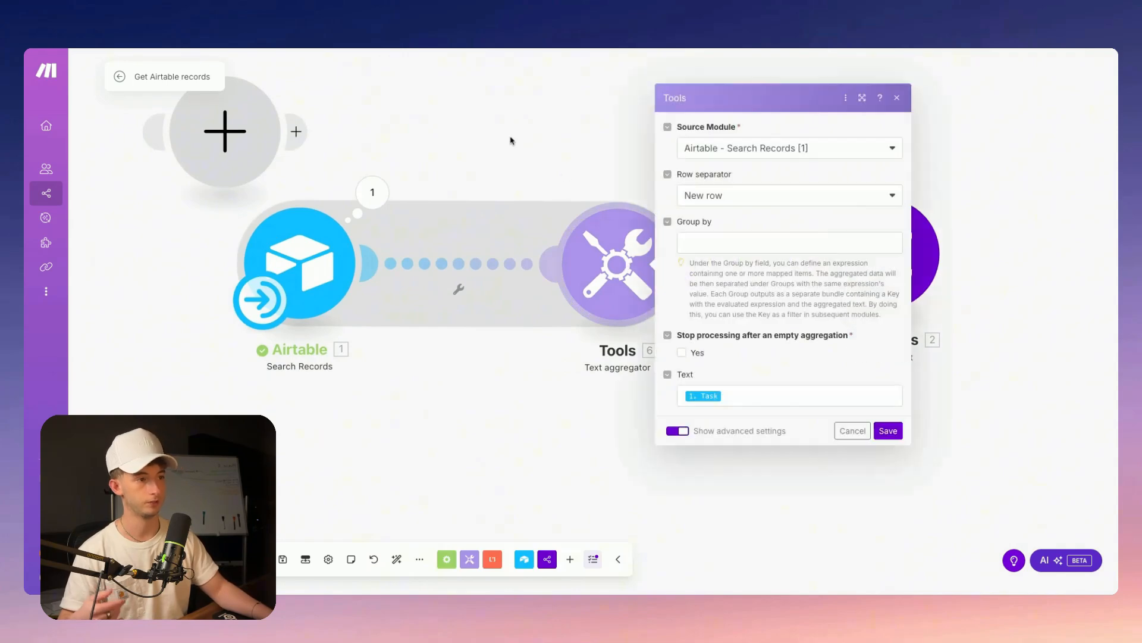
{"action": "left_click", "coordinate": [510, 141]}
{"action": "left_click", "coordinate": [360, 203]}
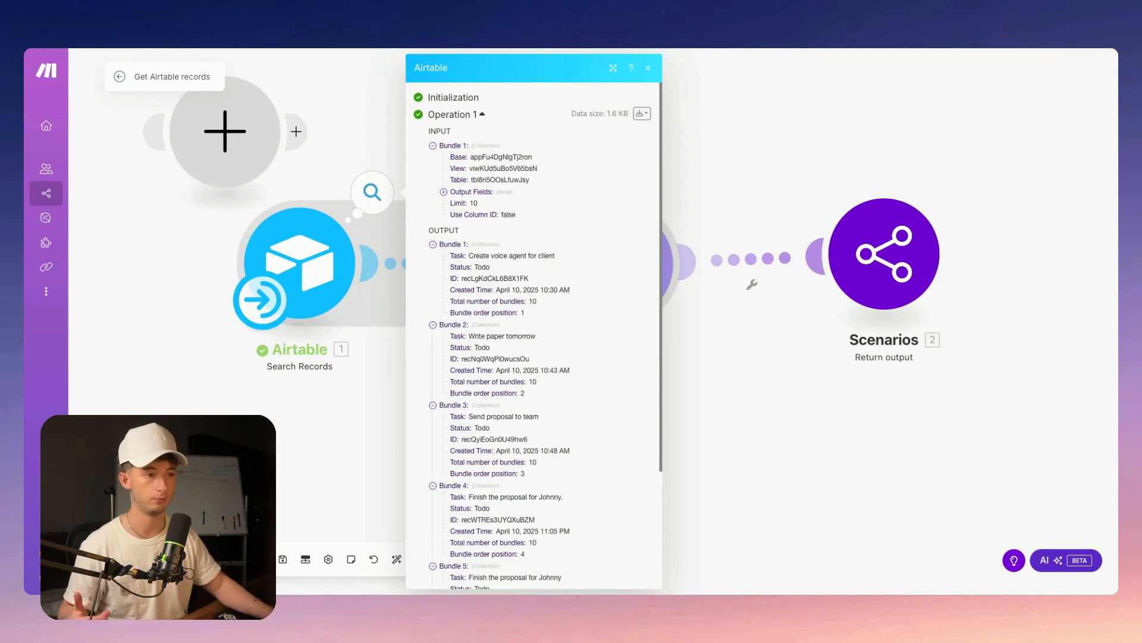
{"action": "left_click", "coordinate": [803, 392]}
{"action": "left_click_drag", "start_coordinate": [608, 413], "coordinate": [606, 407]}
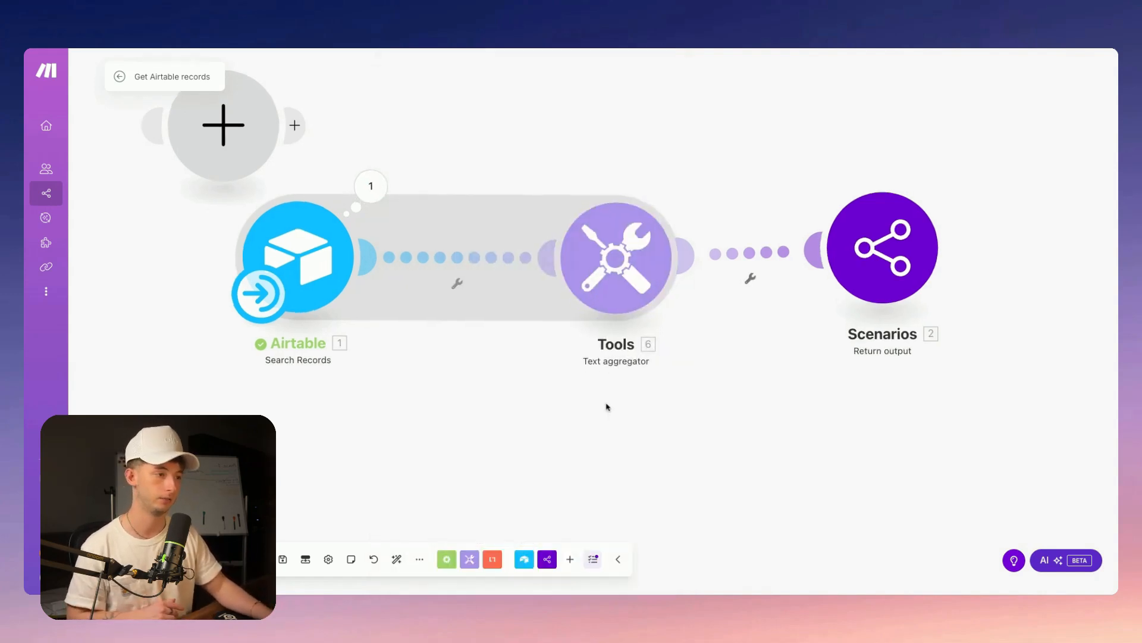
Keep Airtable - Search Records as the aggregator source with New row as separator
{"action": "left_click", "coordinate": [616, 262]}
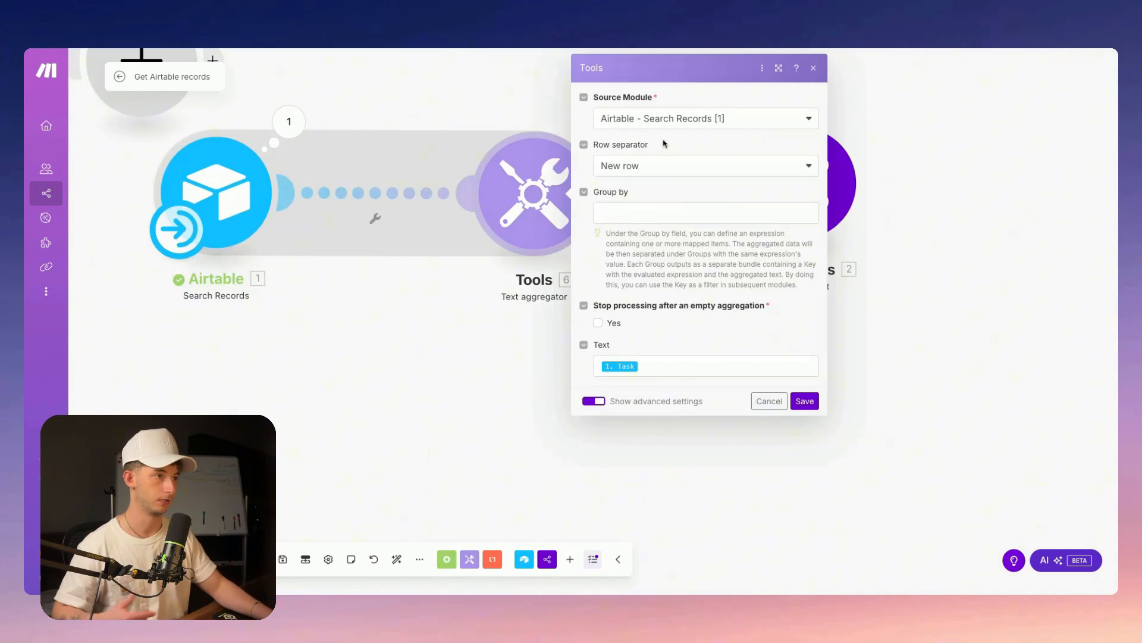
{"action": "left_click", "coordinate": [681, 118]}
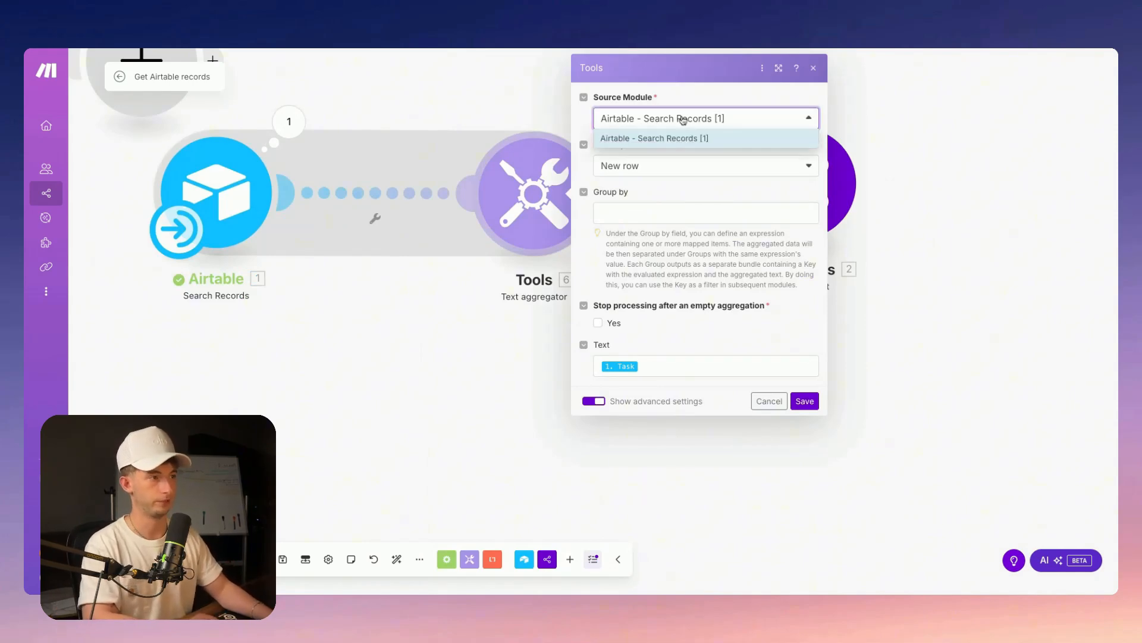
{"action": "left_click", "coordinate": [678, 130]}
{"action": "left_click", "coordinate": [629, 169]}
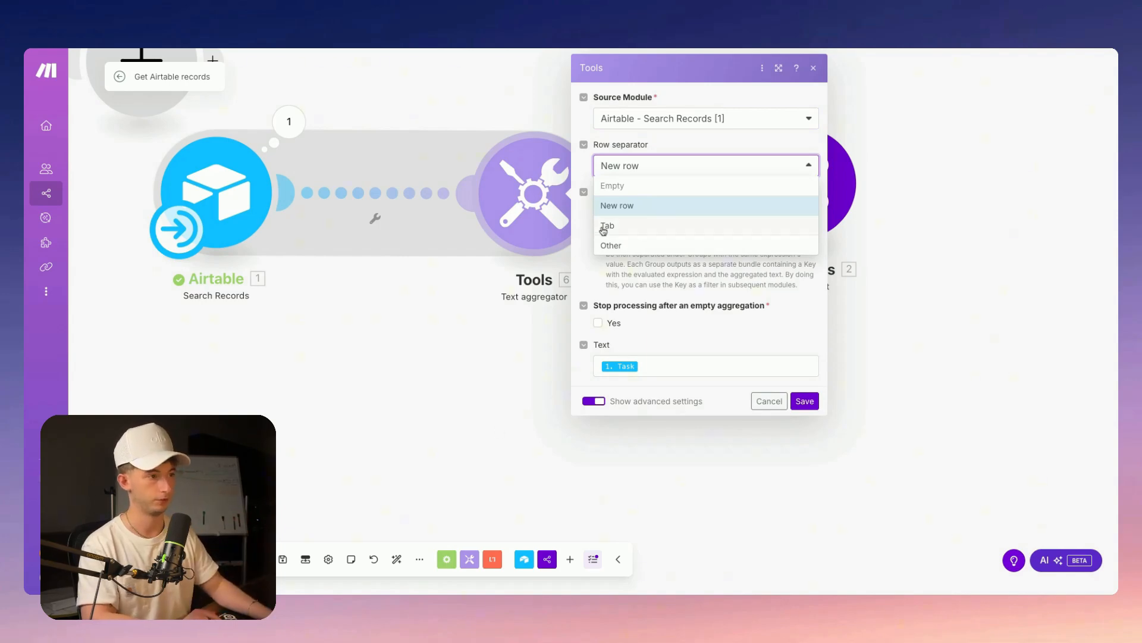
{"action": "left_click", "coordinate": [625, 213]}
{"action": "left_click", "coordinate": [515, 377]}
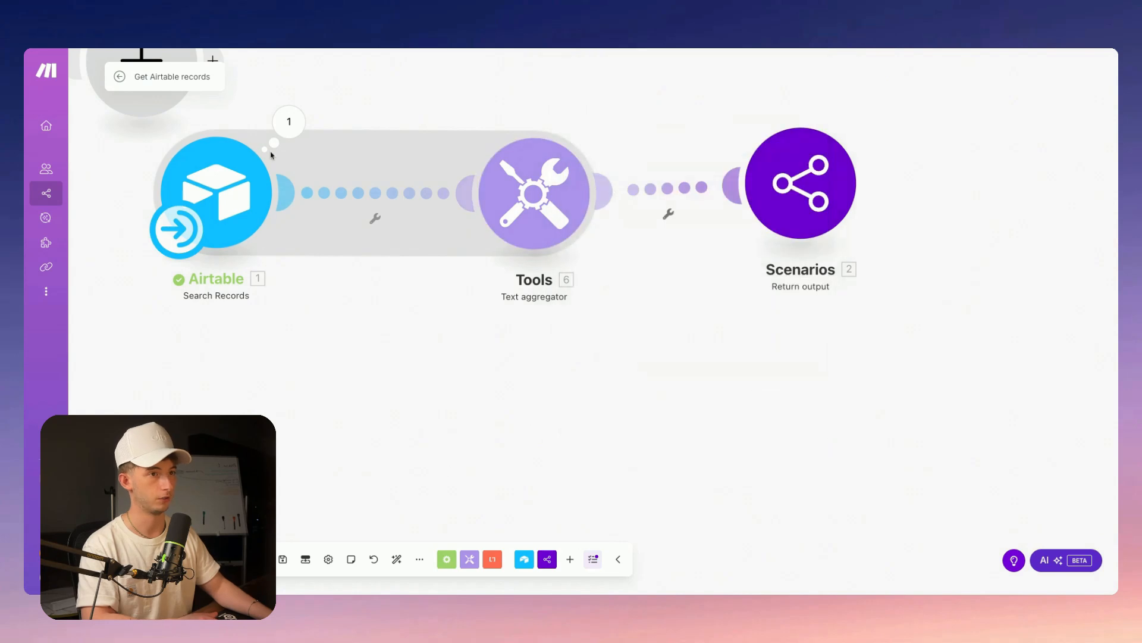
Inspect the Airtable output bundles and the text aggregator's run output
{"action": "left_click", "coordinate": [293, 125]}
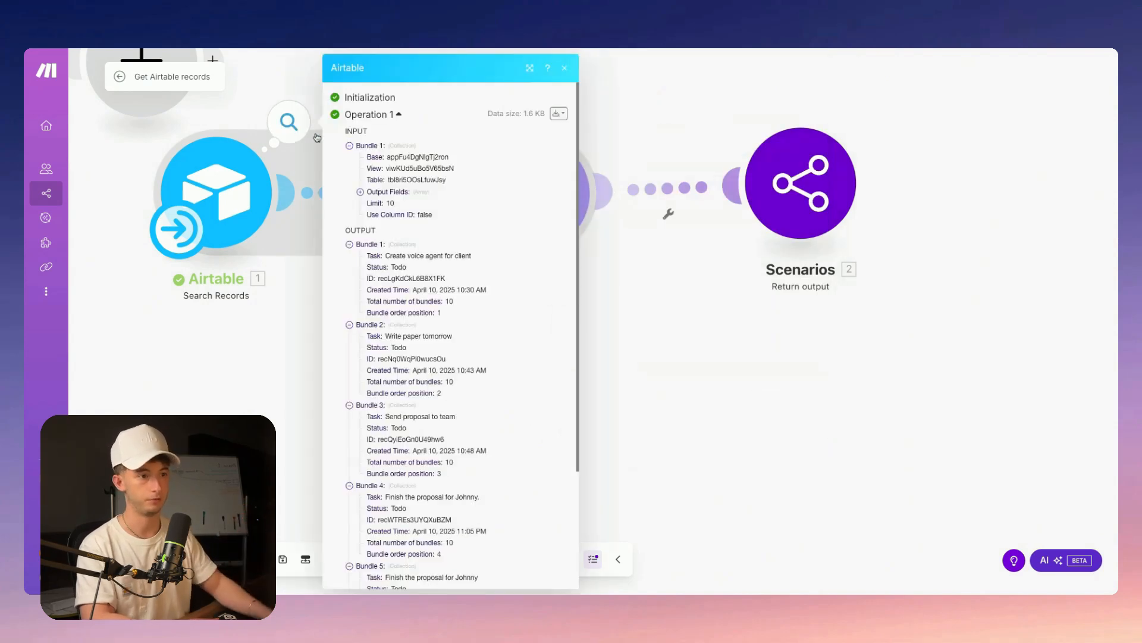
{"action": "scroll", "coordinate": [434, 251], "scroll_direction": "down", "scroll_amount": 1}
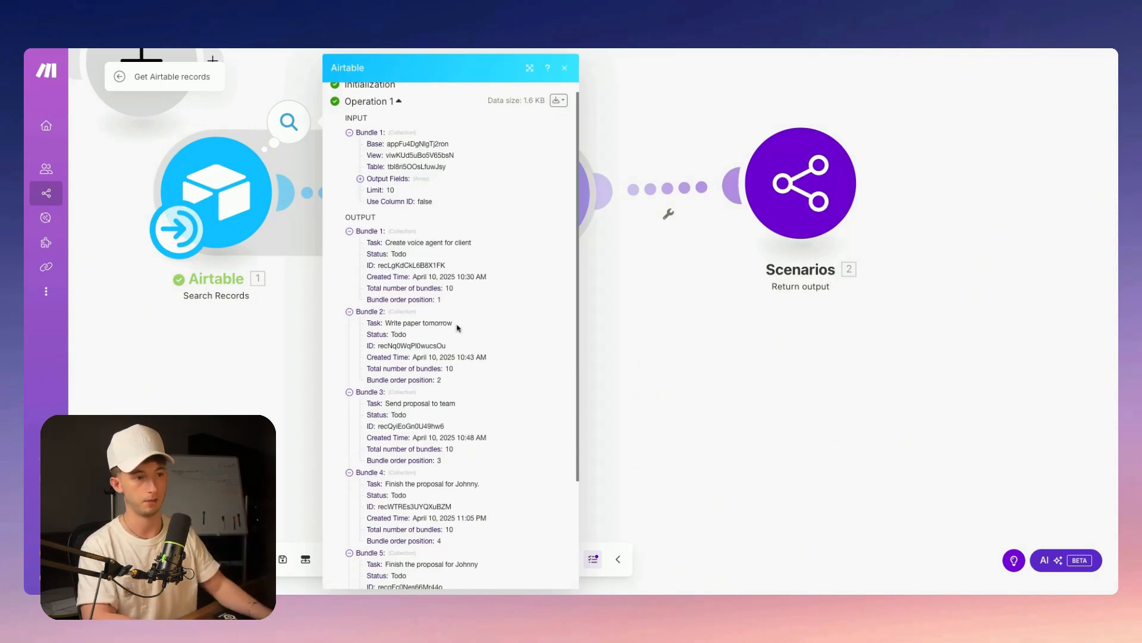
{"action": "left_click", "coordinate": [541, 212]}
{"action": "left_click", "coordinate": [541, 211]}
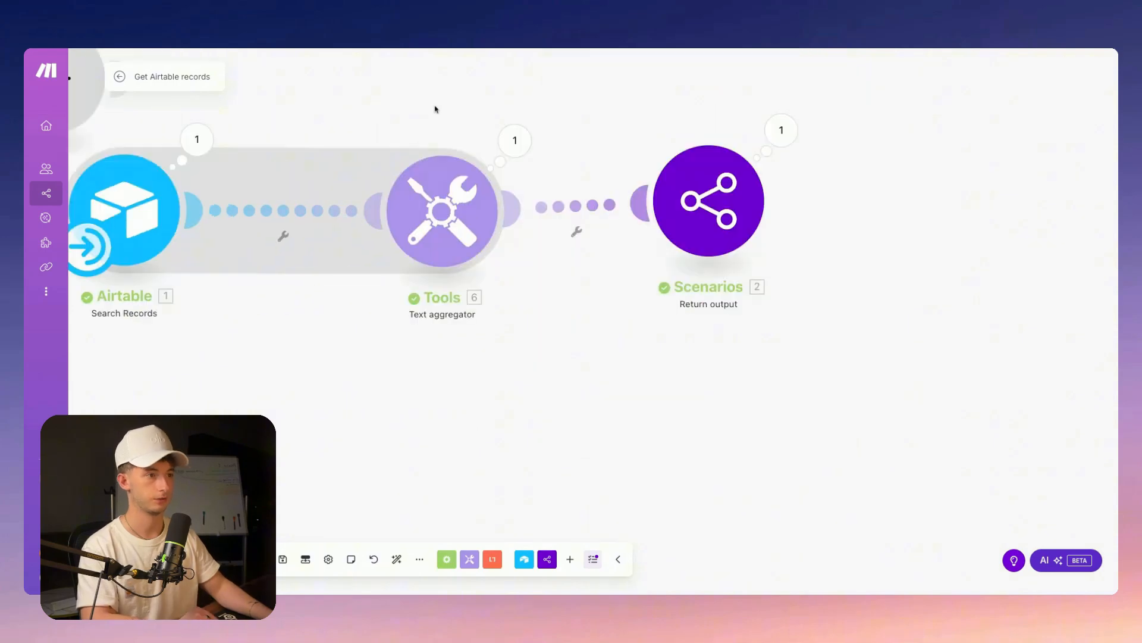
{"action": "left_click", "coordinate": [514, 140]}
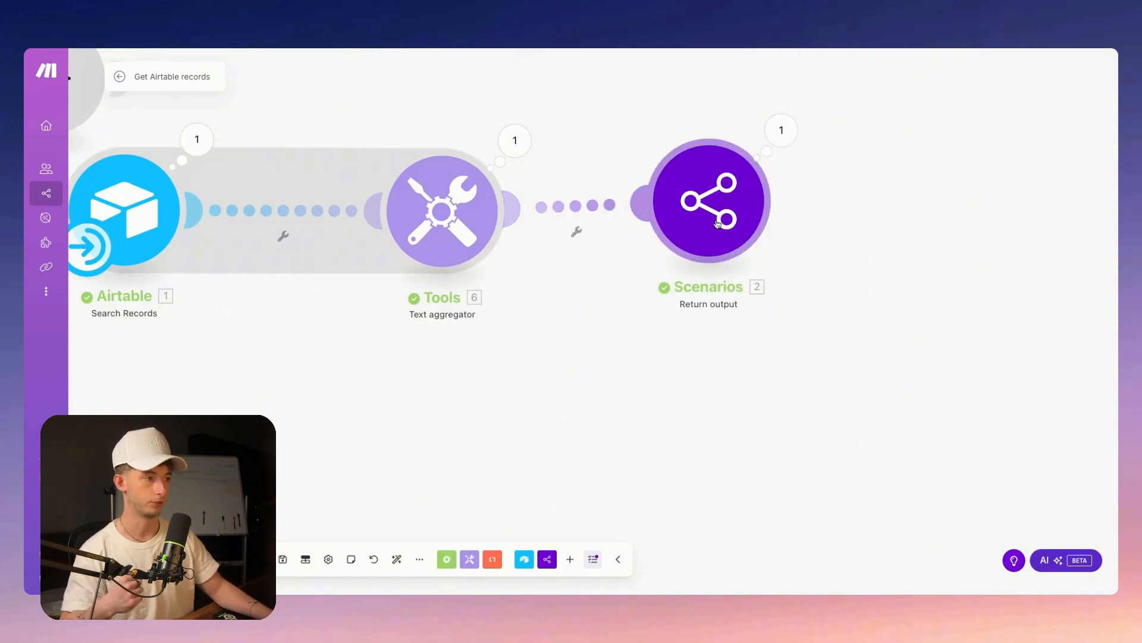
Line up the Return output module with Tools and delete a stray empty module
{"action": "left_click_drag", "start_coordinate": [705, 216], "coordinate": [718, 225]}
{"action": "double_click", "coordinate": [668, 76]}
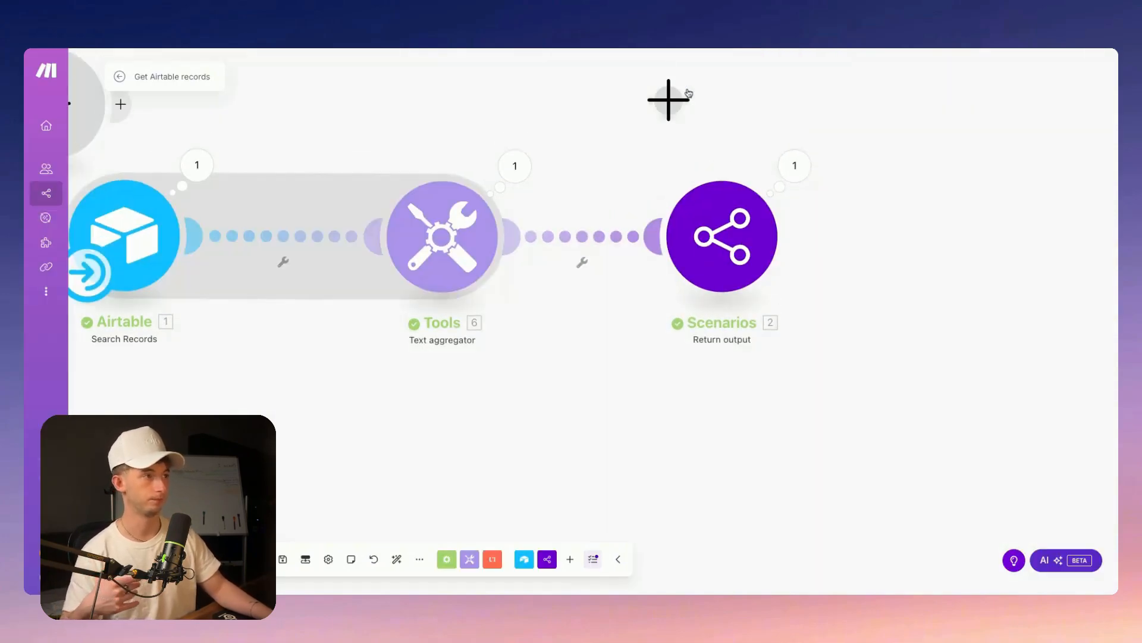
{"action": "left_click_drag", "start_coordinate": [665, 155], "coordinate": [671, 144]}
{"action": "left_click", "coordinate": [677, 138]}
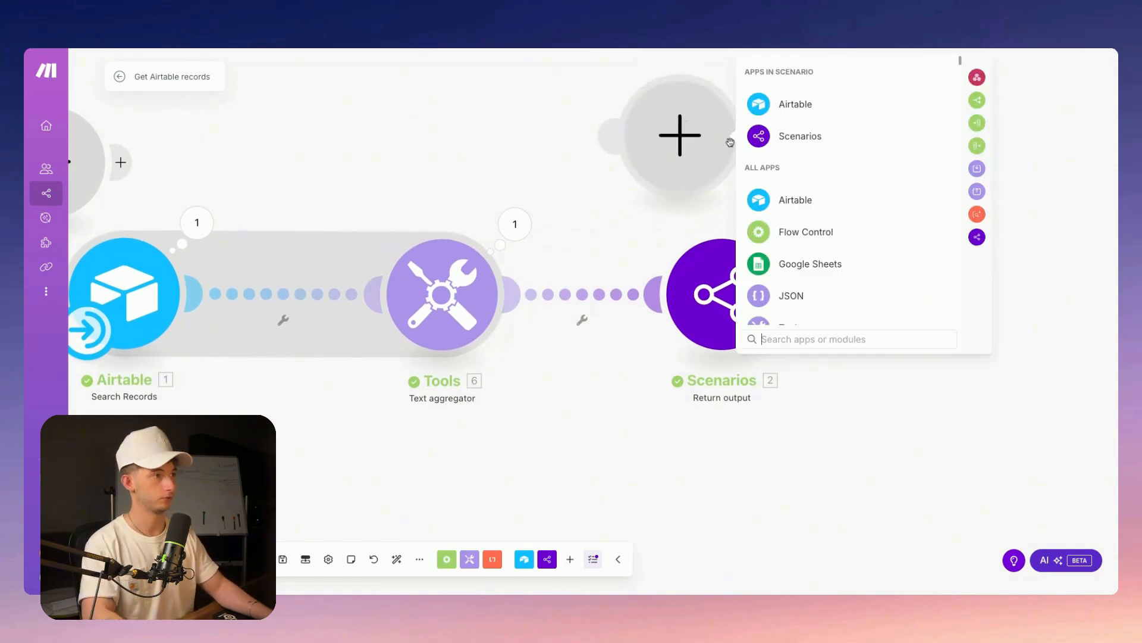
{"action": "type", "text": "return"}
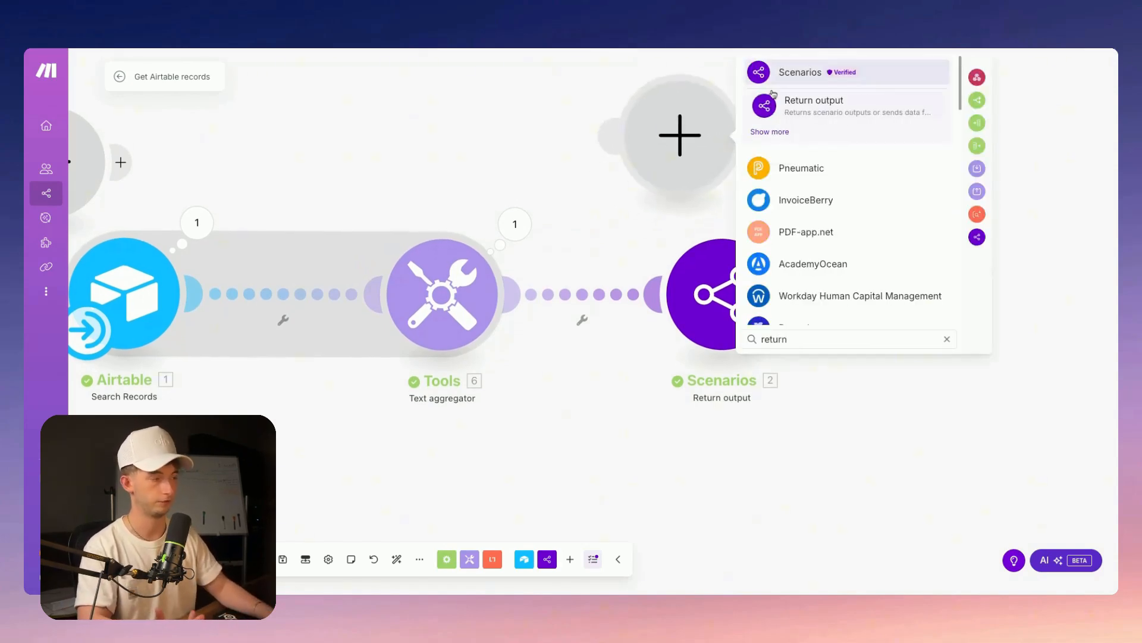
{"action": "left_click", "coordinate": [595, 148]}
{"action": "left_click_drag", "start_coordinate": [657, 157], "coordinate": [655, 140]}
{"action": "right_click", "coordinate": [657, 126]}
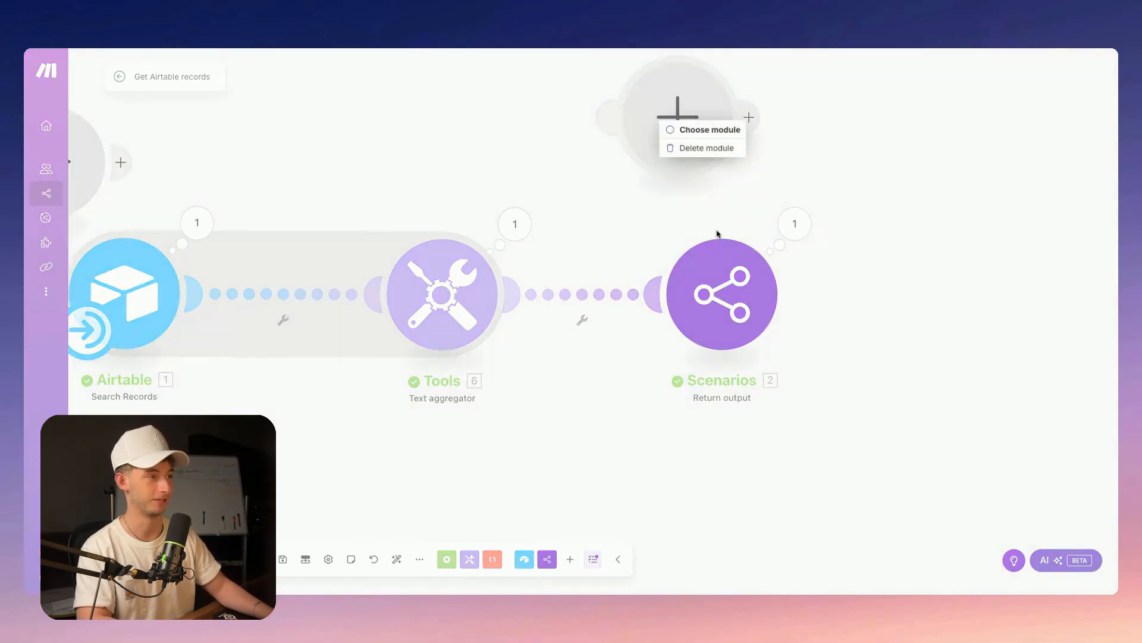
{"action": "left_click", "coordinate": [708, 149]}
Check the Return output settings, then open Scenario inputs and outputs
{"action": "left_click", "coordinate": [722, 294]}
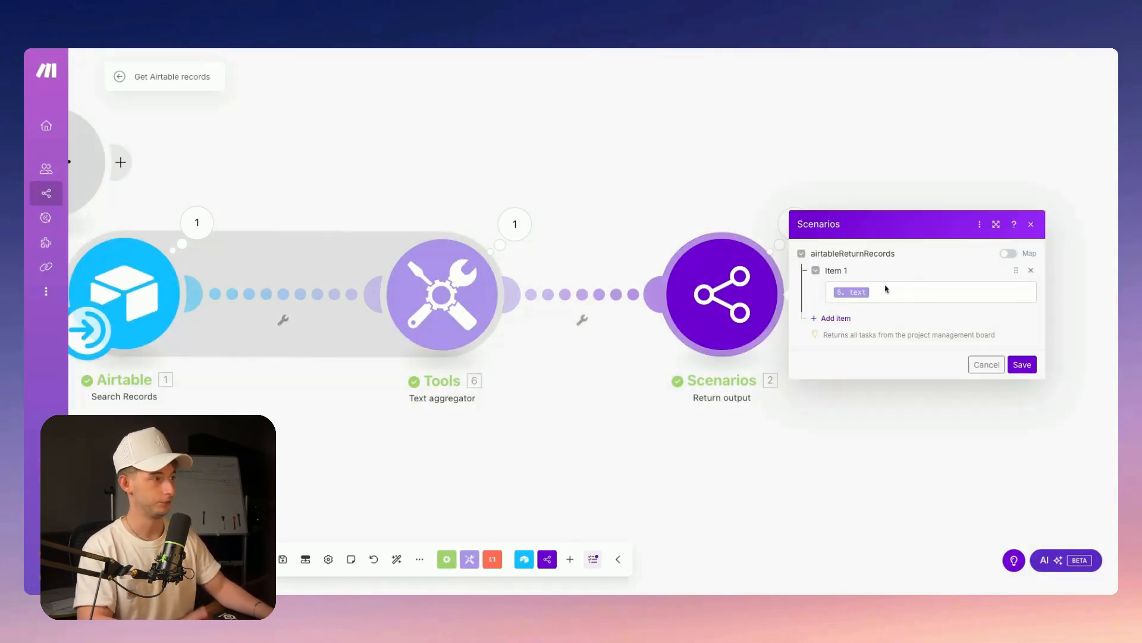
{"action": "left_click", "coordinate": [332, 467]}
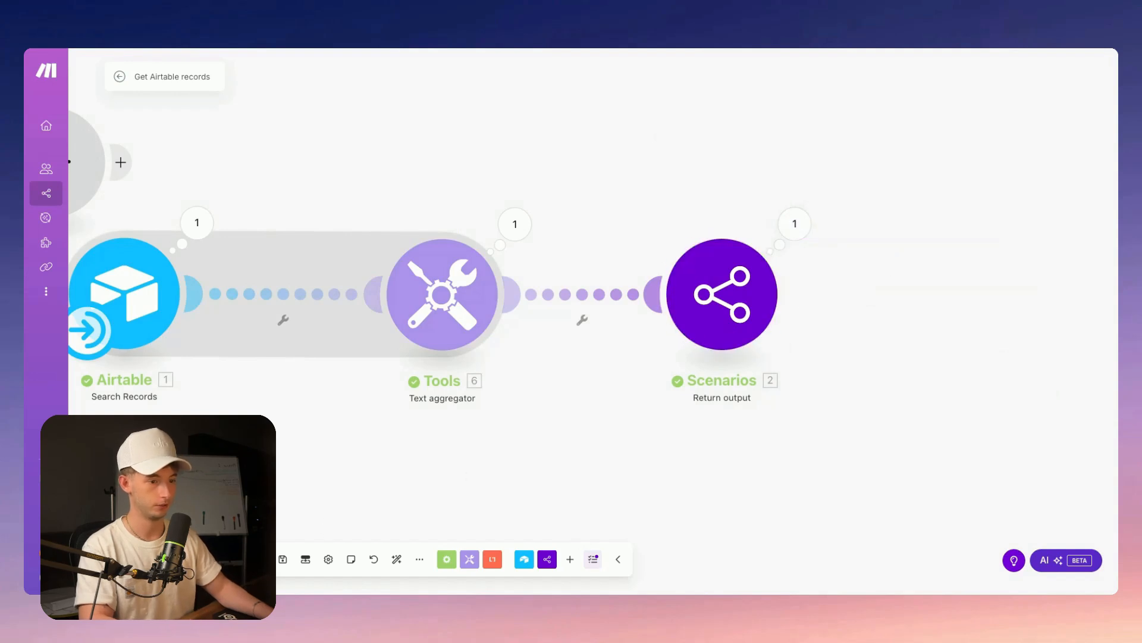
{"action": "left_click", "coordinate": [305, 559]}
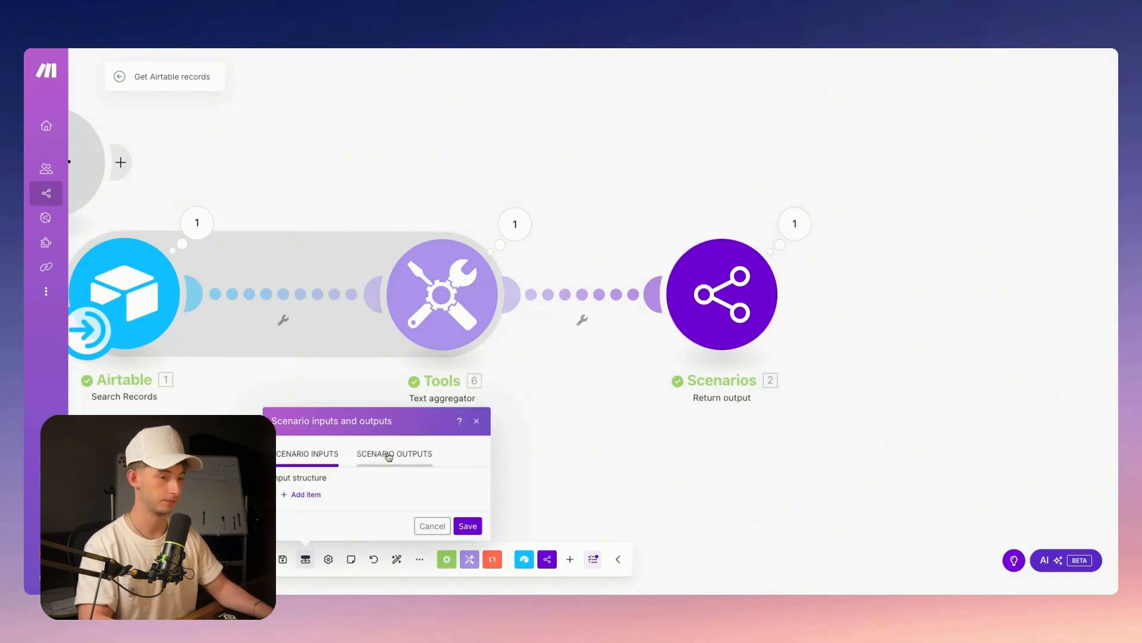
Add a new scenario output item, then remove it and close the dialog
{"action": "left_click", "coordinate": [384, 454]}
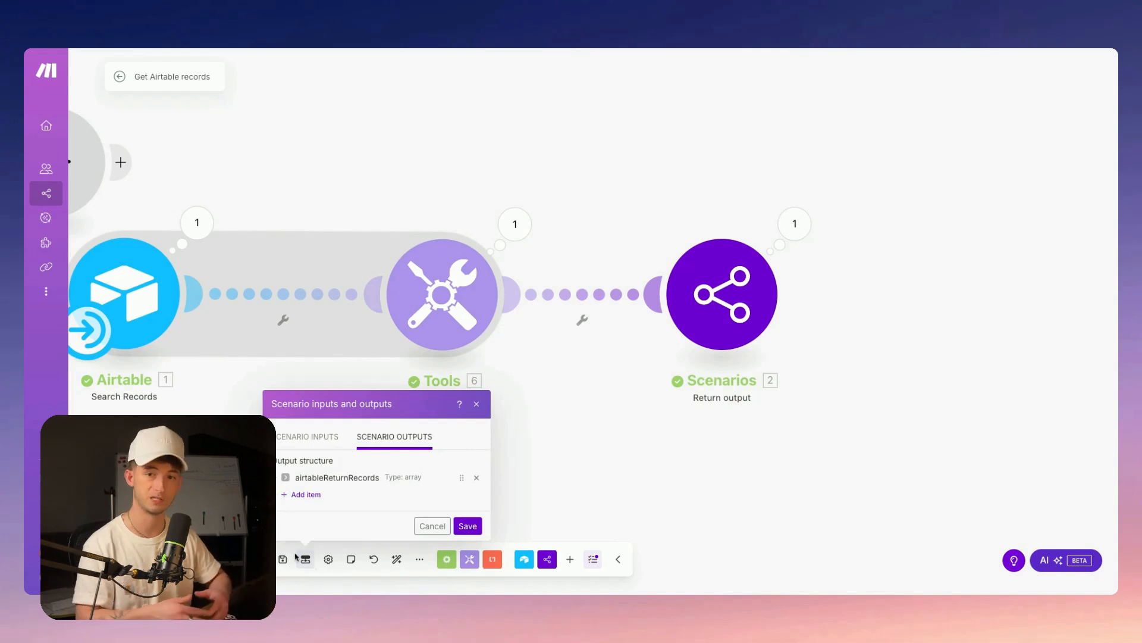
{"action": "left_click", "coordinate": [303, 494]}
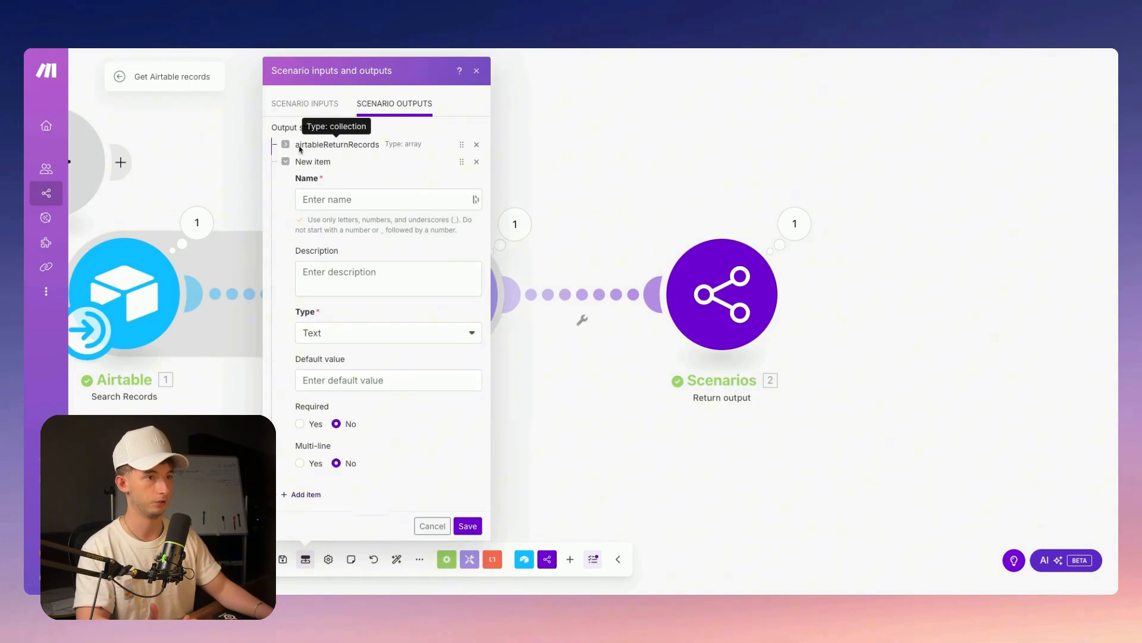
{"action": "left_click", "coordinate": [476, 161]}
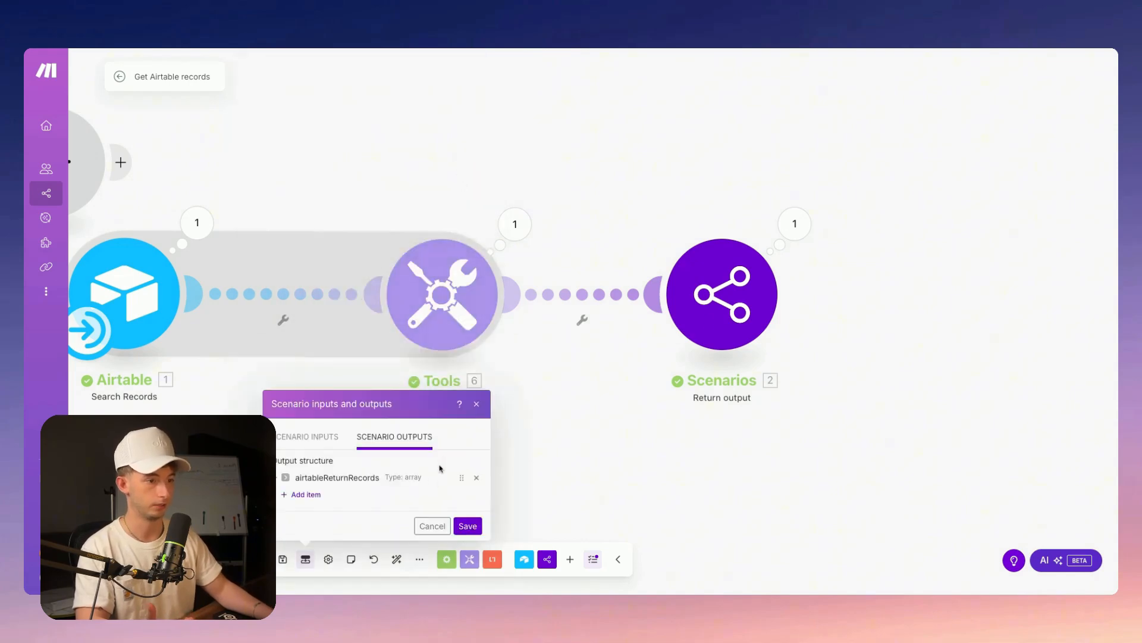
{"action": "left_click", "coordinate": [791, 224]}
Start another Text output item, discard the unsaved changes, and open Return output settings
{"action": "left_click", "coordinate": [305, 559]}
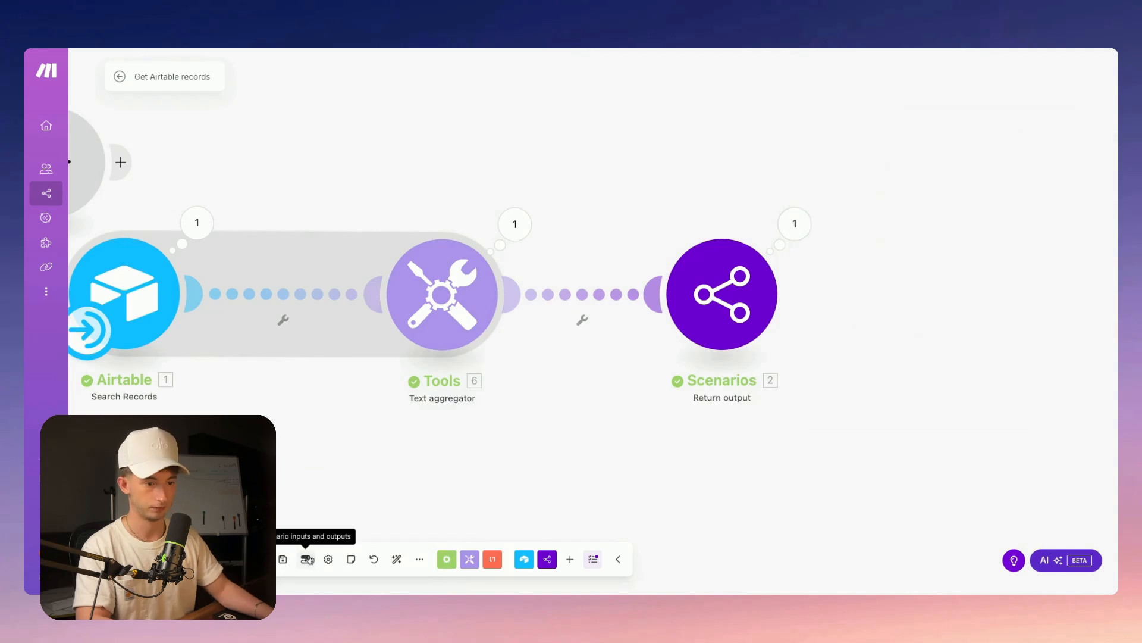
{"action": "left_click", "coordinate": [309, 494]}
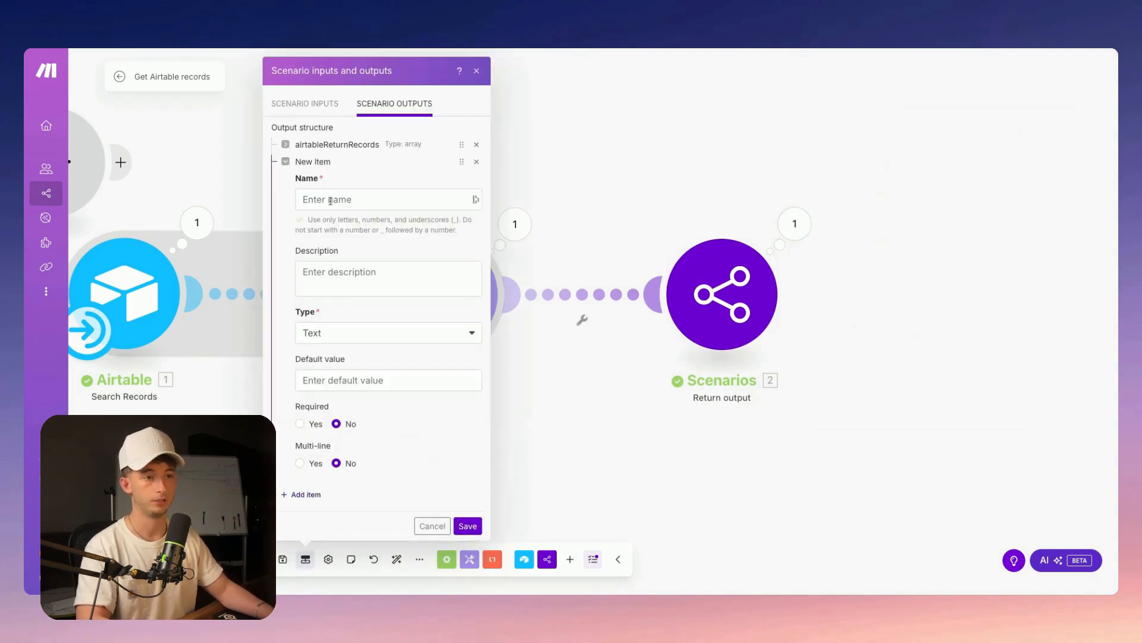
{"action": "left_click", "coordinate": [343, 290]}
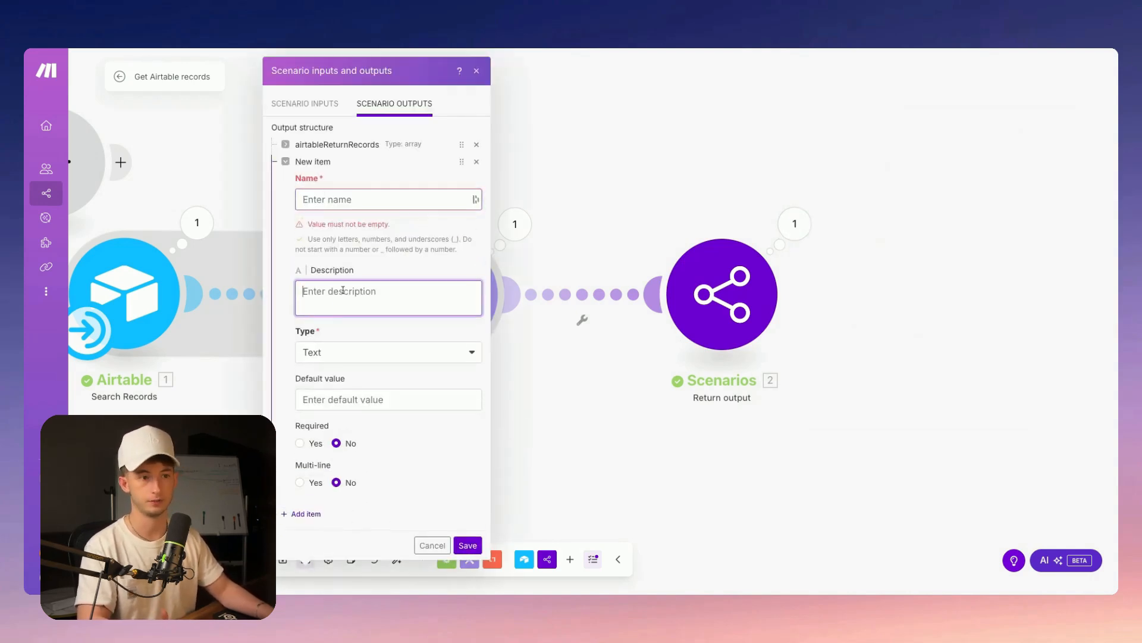
{"action": "left_click", "coordinate": [331, 354]}
{"action": "left_click", "coordinate": [333, 355]}
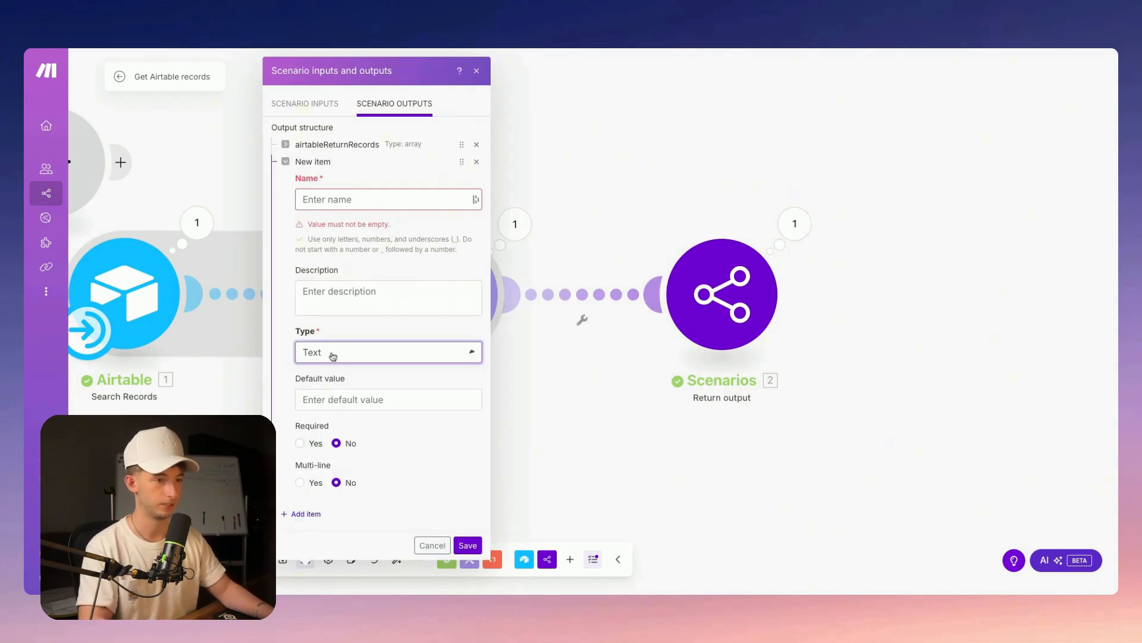
{"action": "left_click", "coordinate": [427, 544]}
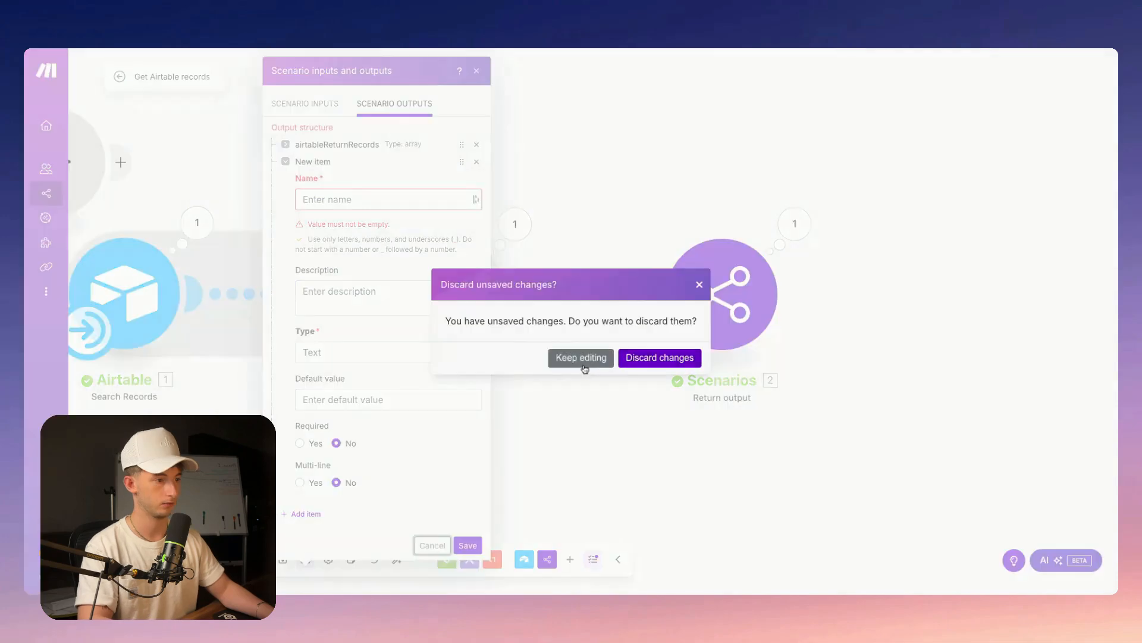
{"action": "left_click", "coordinate": [678, 358]}
{"action": "left_click", "coordinate": [735, 286]}
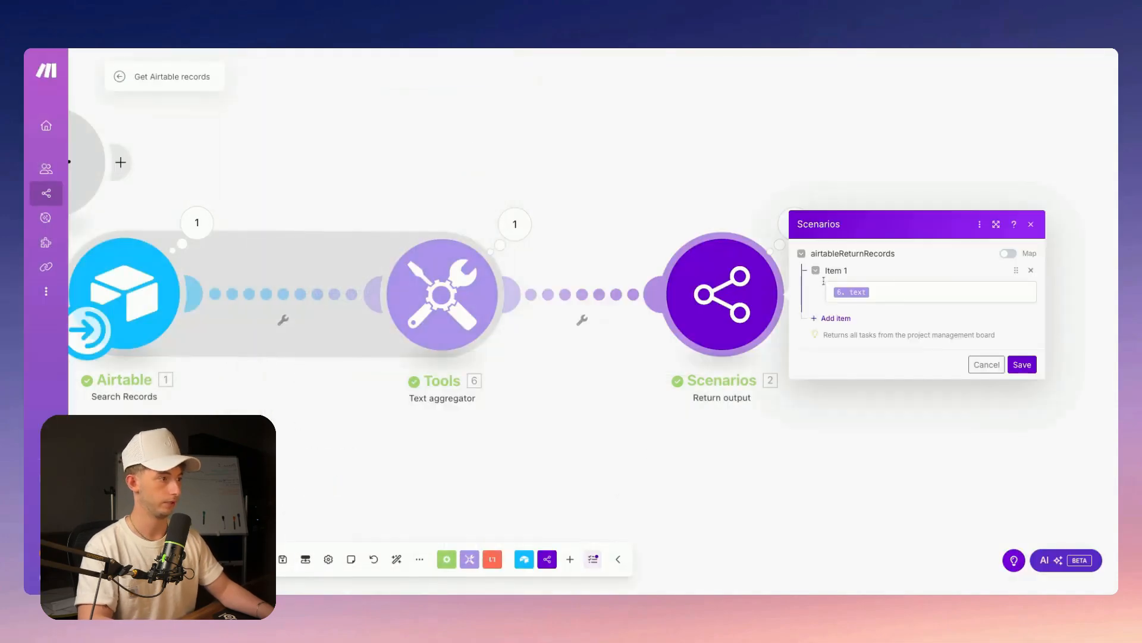
Review the airtableReturnRecords Item 1 mapping and delete the Tools aggregator module
{"action": "left_click_drag", "start_coordinate": [905, 256], "coordinate": [823, 255]}
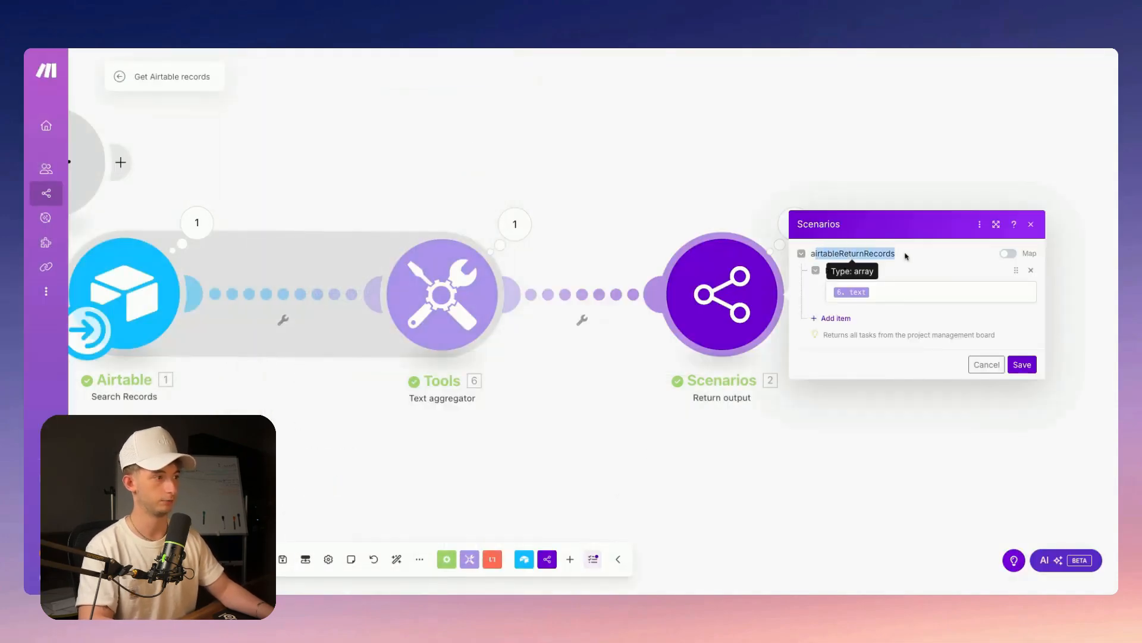
{"action": "left_click", "coordinate": [893, 302]}
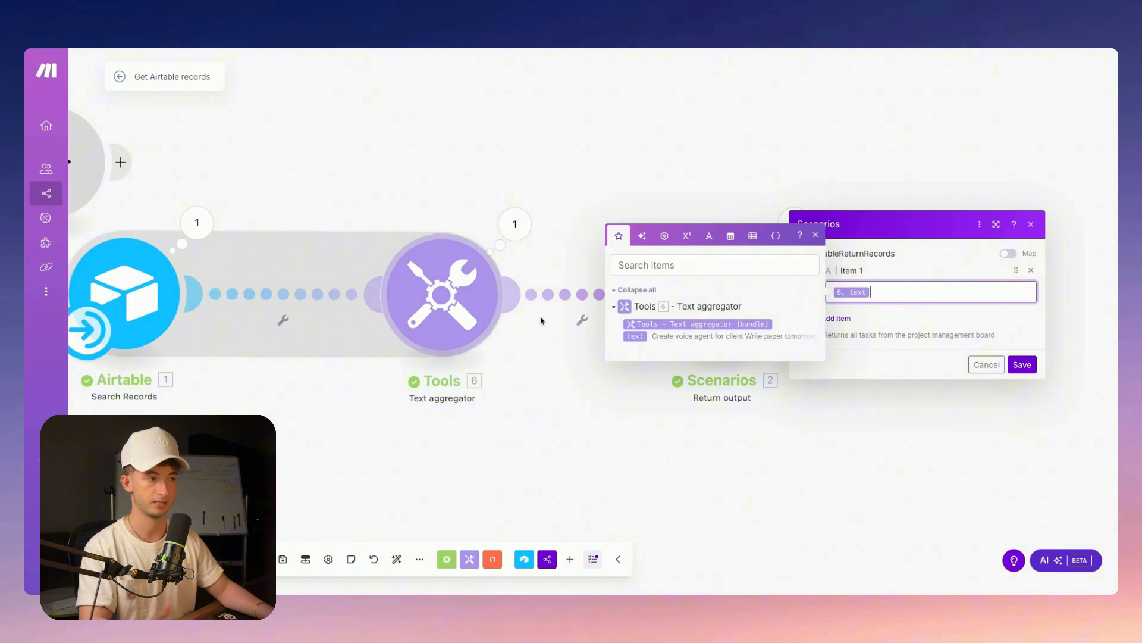
{"action": "left_click", "coordinate": [1020, 368]}
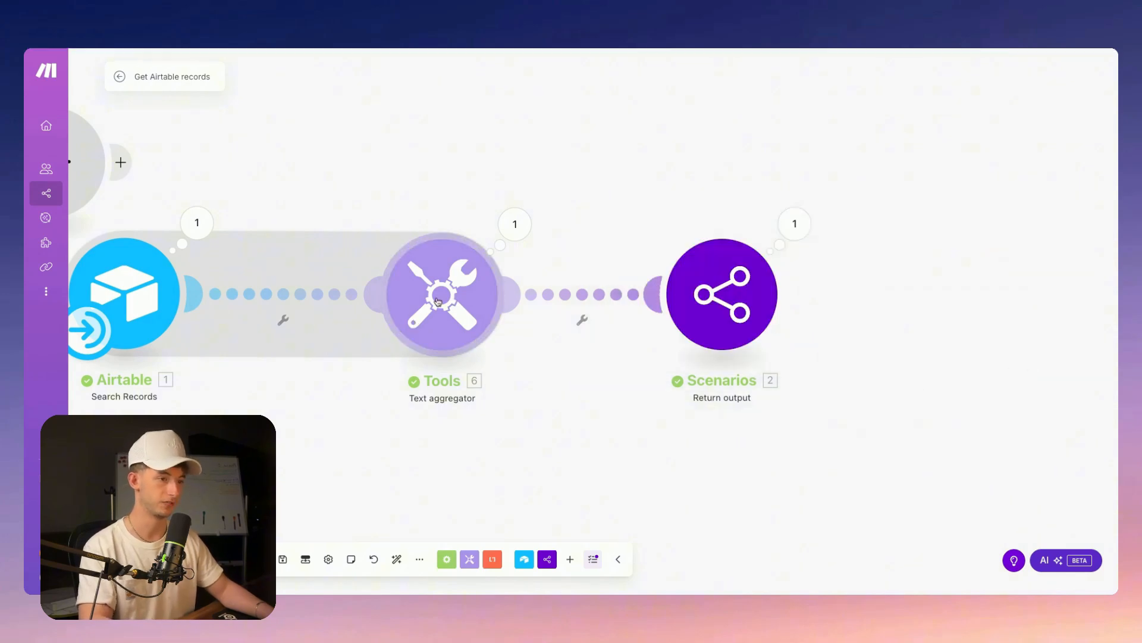
{"action": "right_click", "coordinate": [440, 299]}
{"action": "left_click", "coordinate": [485, 413]}
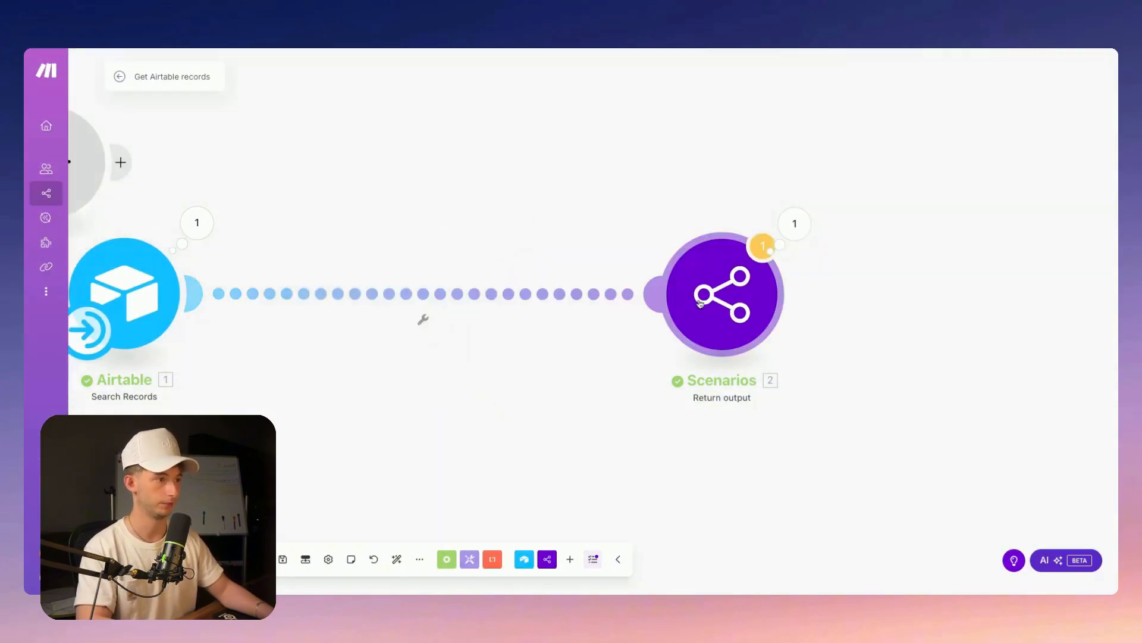
Replace the broken 6.text reference in airtableReturnRecords with Airtable's 1. Task field
{"action": "left_click", "coordinate": [146, 560]}
{"action": "left_click", "coordinate": [649, 368]}
{"action": "left_click_drag", "start_coordinate": [287, 279], "coordinate": [605, 336]}
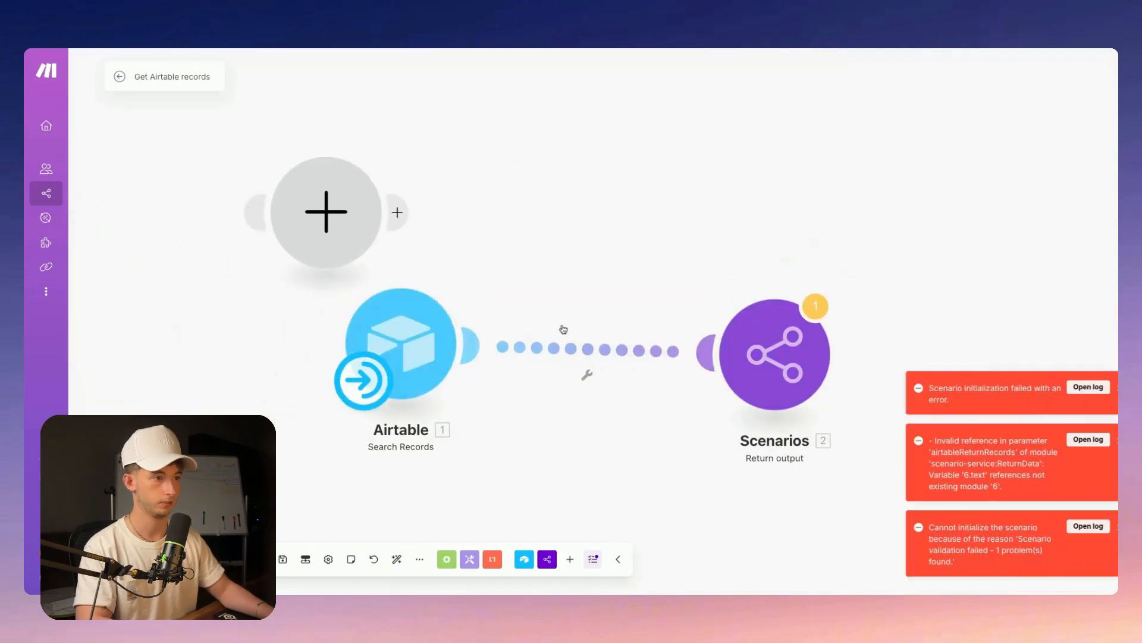
{"action": "left_click", "coordinate": [801, 322]}
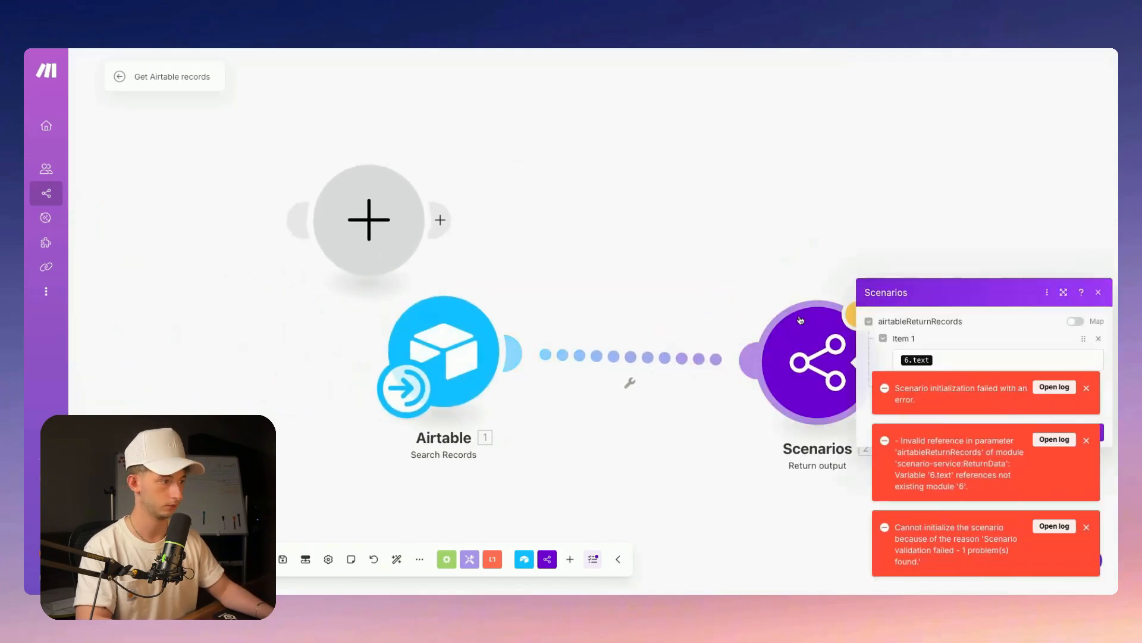
{"action": "left_click", "coordinate": [938, 352]}
{"action": "key", "text": "BackSpace"}
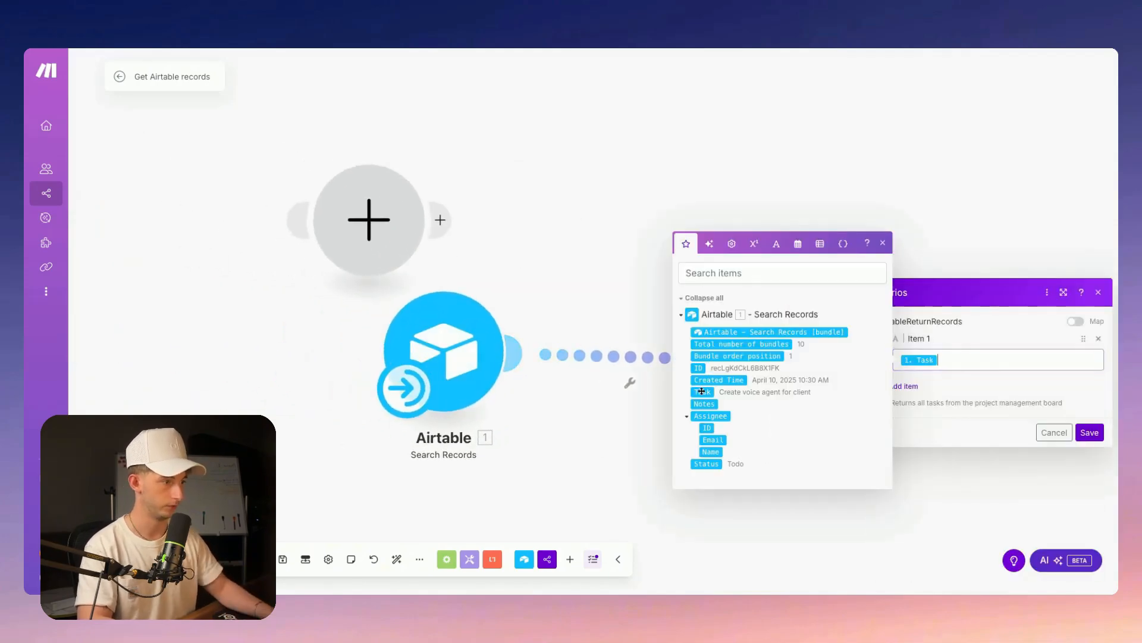
{"action": "left_click", "coordinate": [702, 393]}
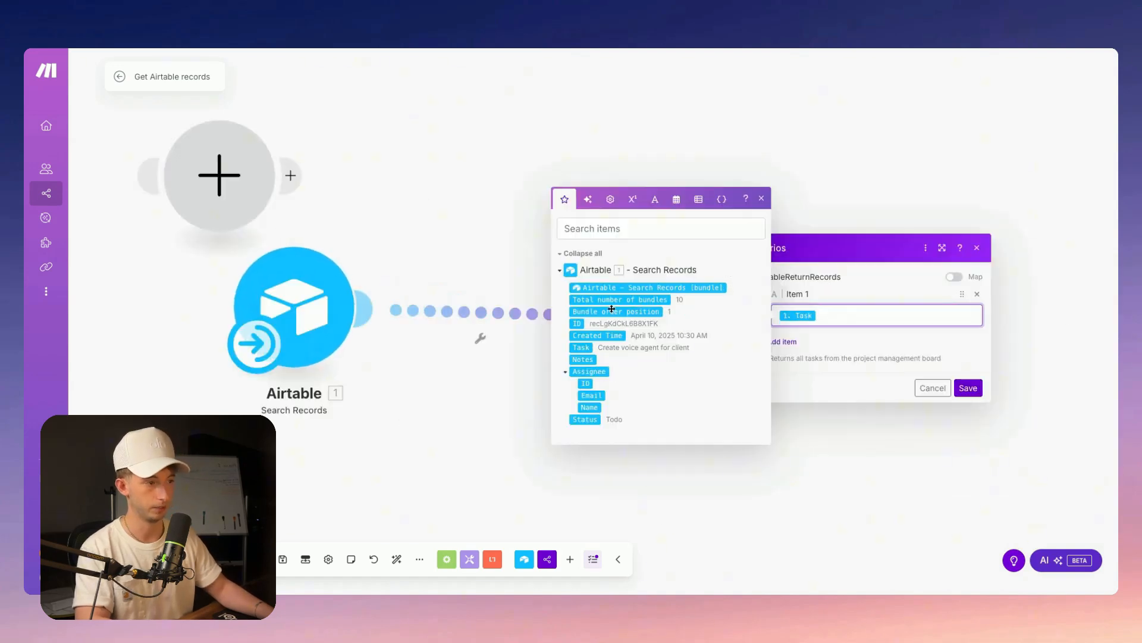
{"action": "left_click", "coordinate": [964, 389]}
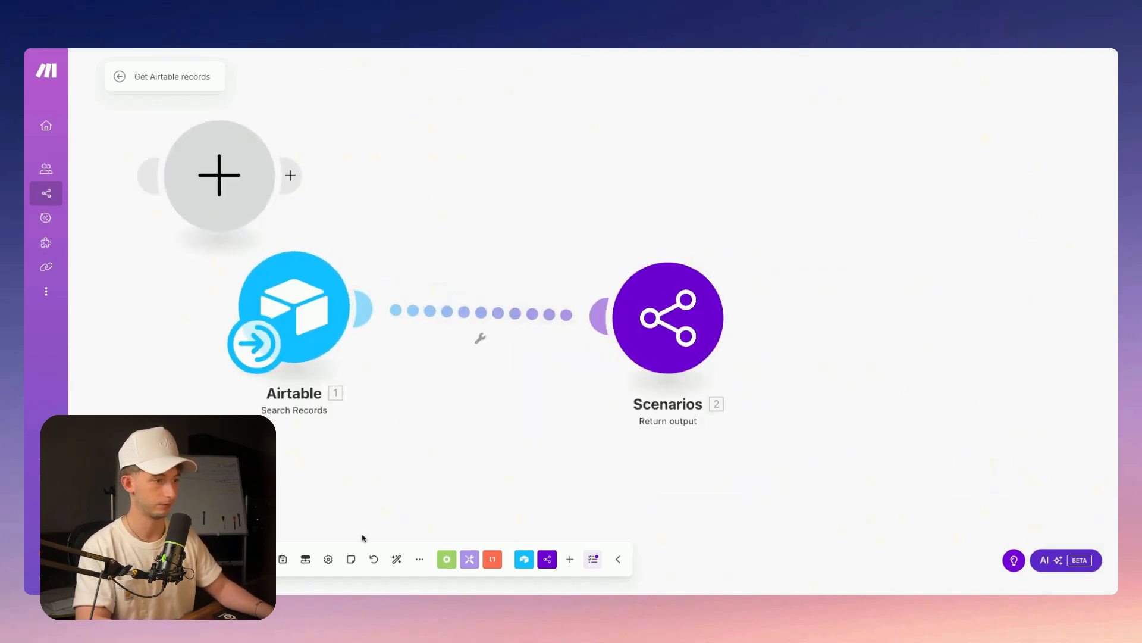
Run once and confirm the output returns 'Create voice agent for client'
{"action": "left_click", "coordinate": [142, 559]}
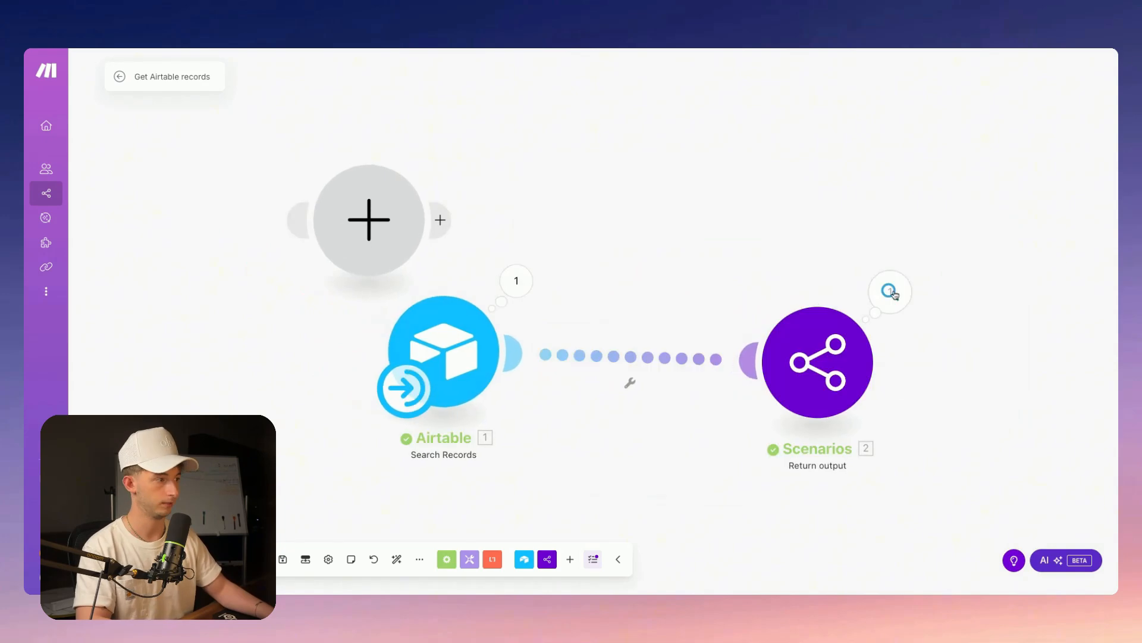
{"action": "left_click", "coordinate": [891, 292]}
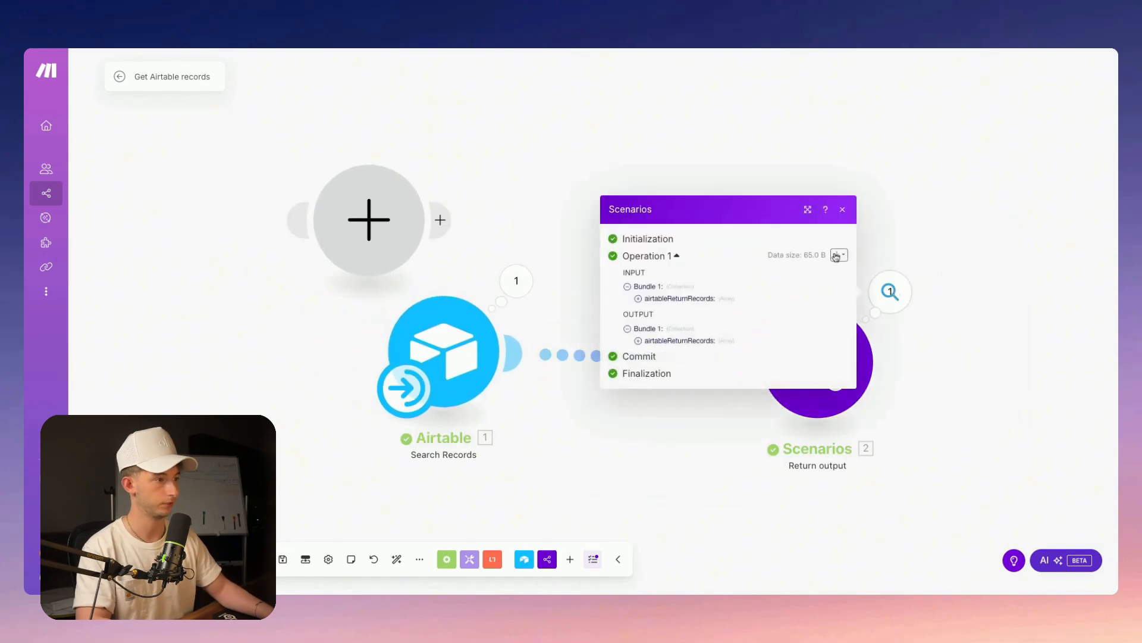
{"action": "left_click", "coordinate": [638, 341]}
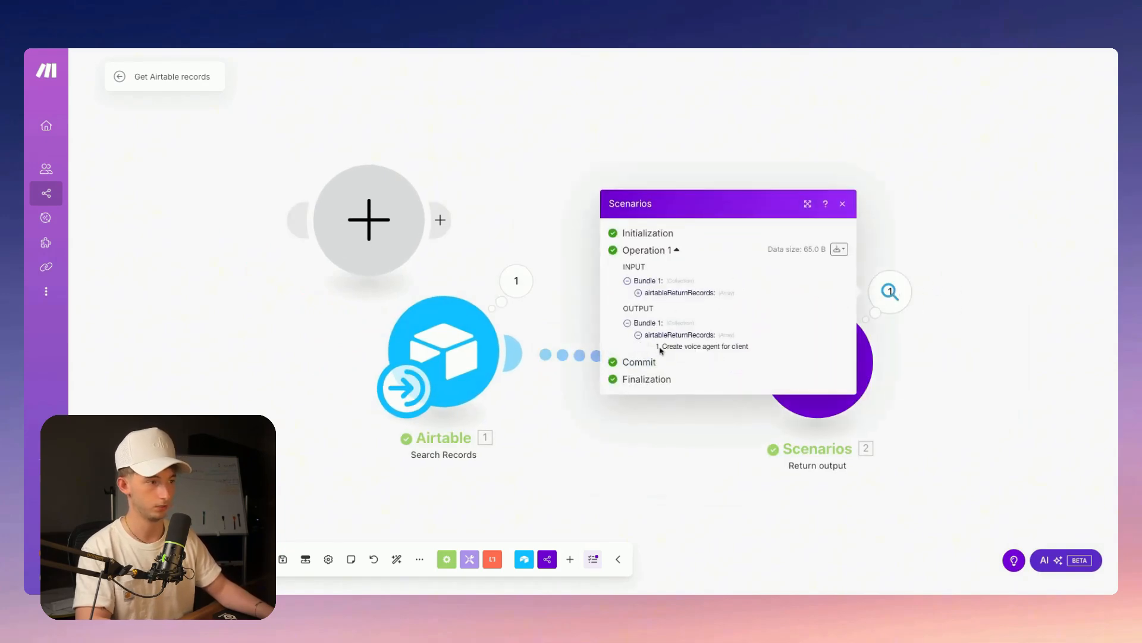
{"action": "left_click", "coordinate": [517, 215]}
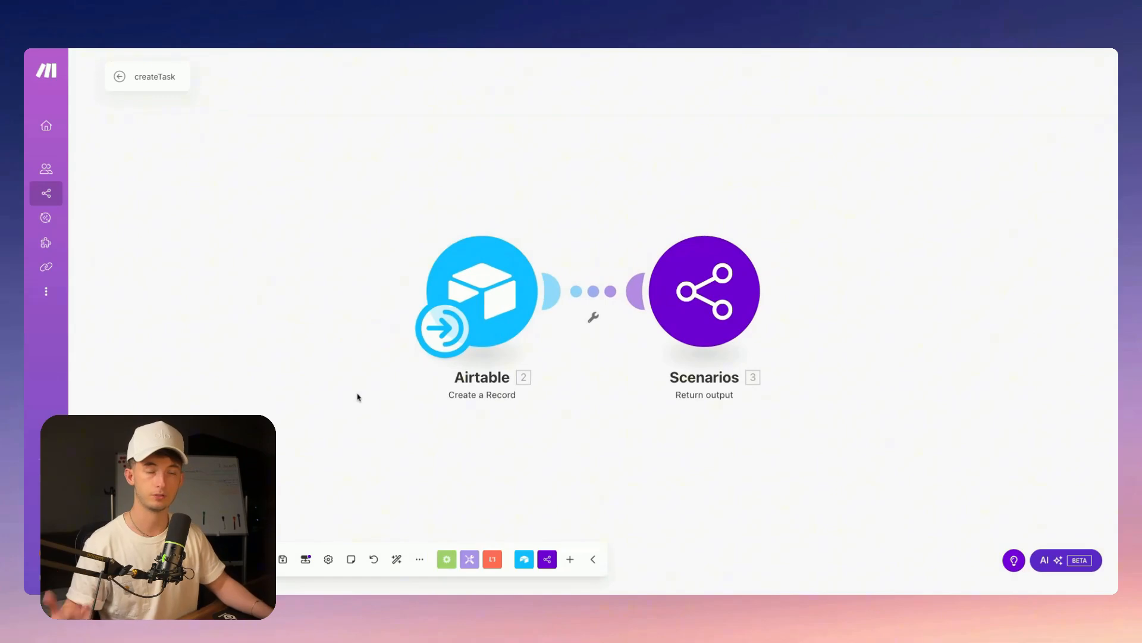
Check the createTask scenario's create_task text input in Scenario inputs and outputs
{"action": "left_click", "coordinate": [306, 561]}
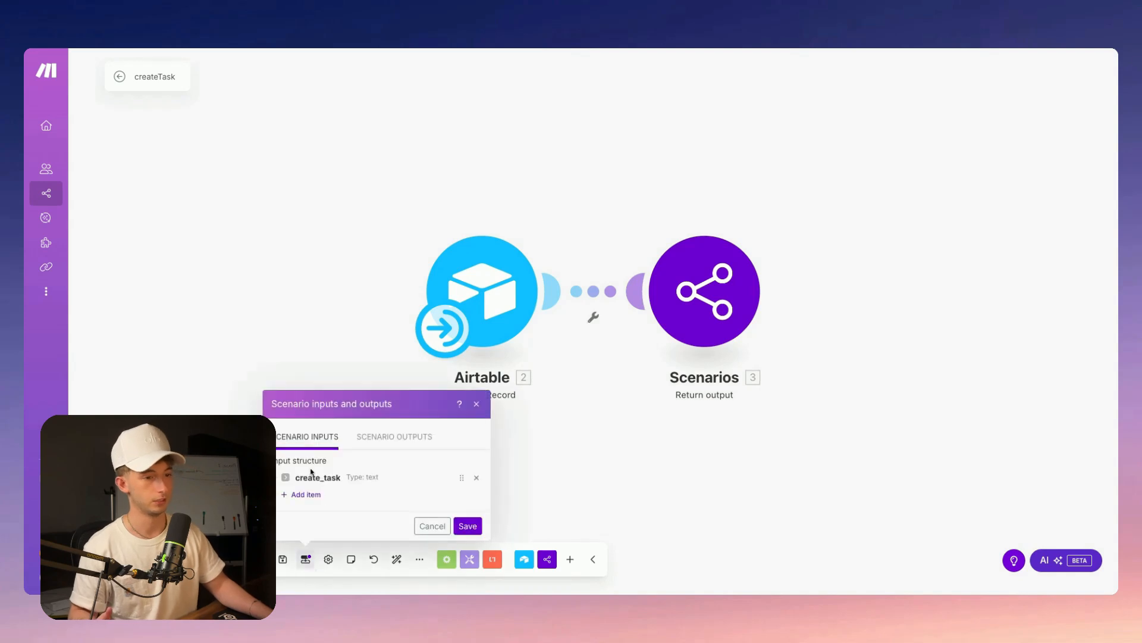
{"action": "left_click", "coordinate": [203, 368]}
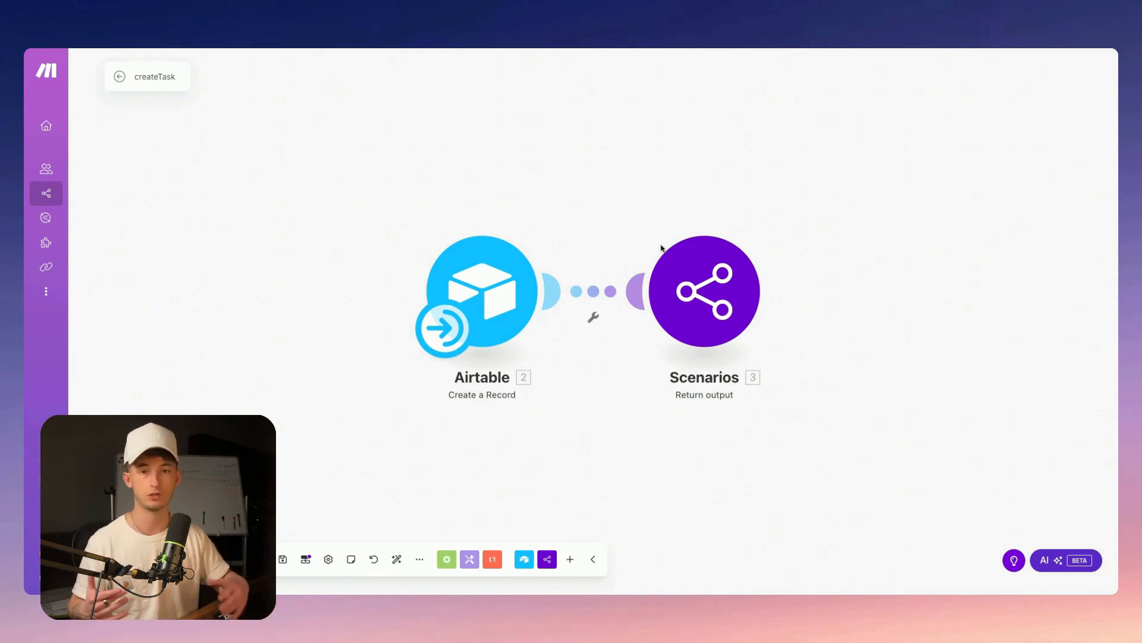
Review the Airtable Create a Record mapping, then add an empty module, searching 'airtablec'
{"action": "left_click", "coordinate": [511, 283]}
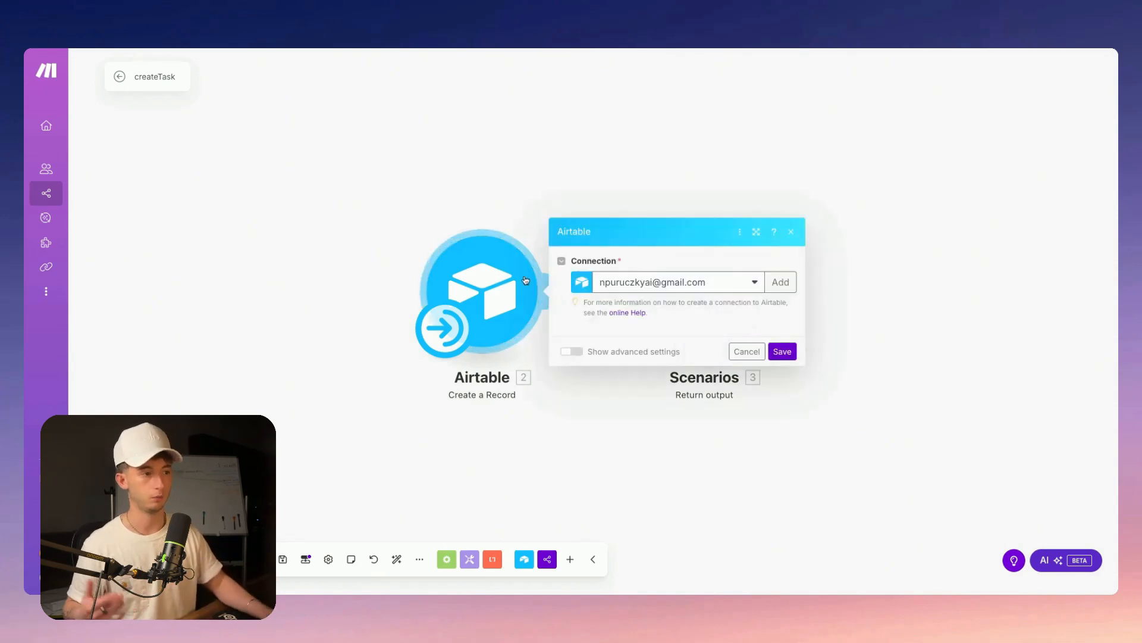
{"action": "scroll", "coordinate": [697, 321], "scroll_direction": "down", "scroll_amount": 2}
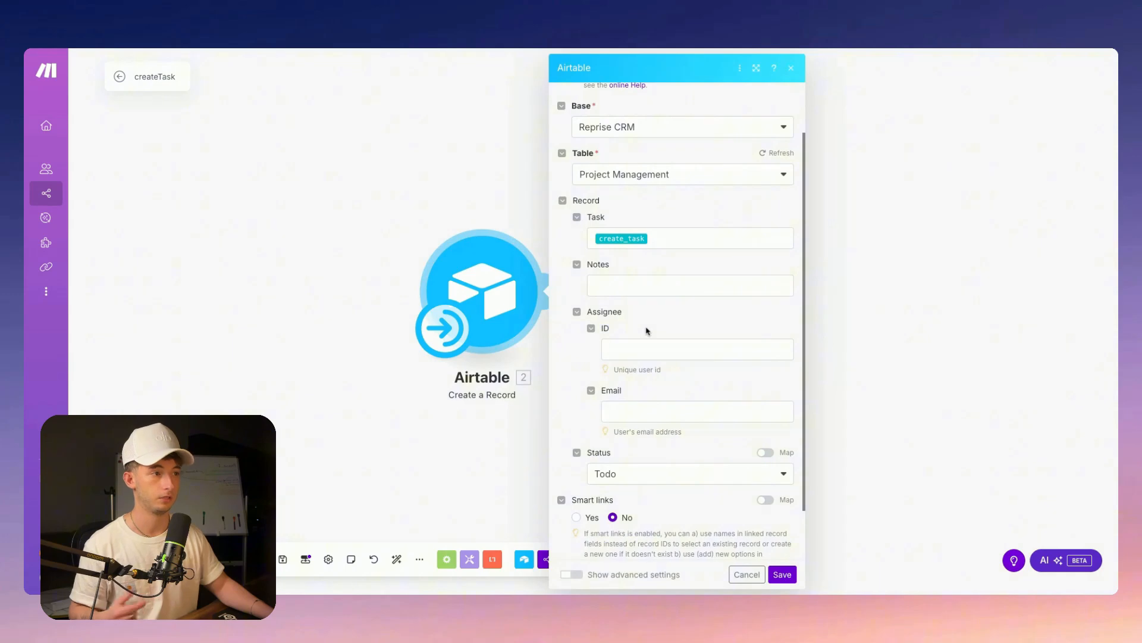
{"action": "scroll", "coordinate": [648, 327], "scroll_direction": "up", "scroll_amount": 2}
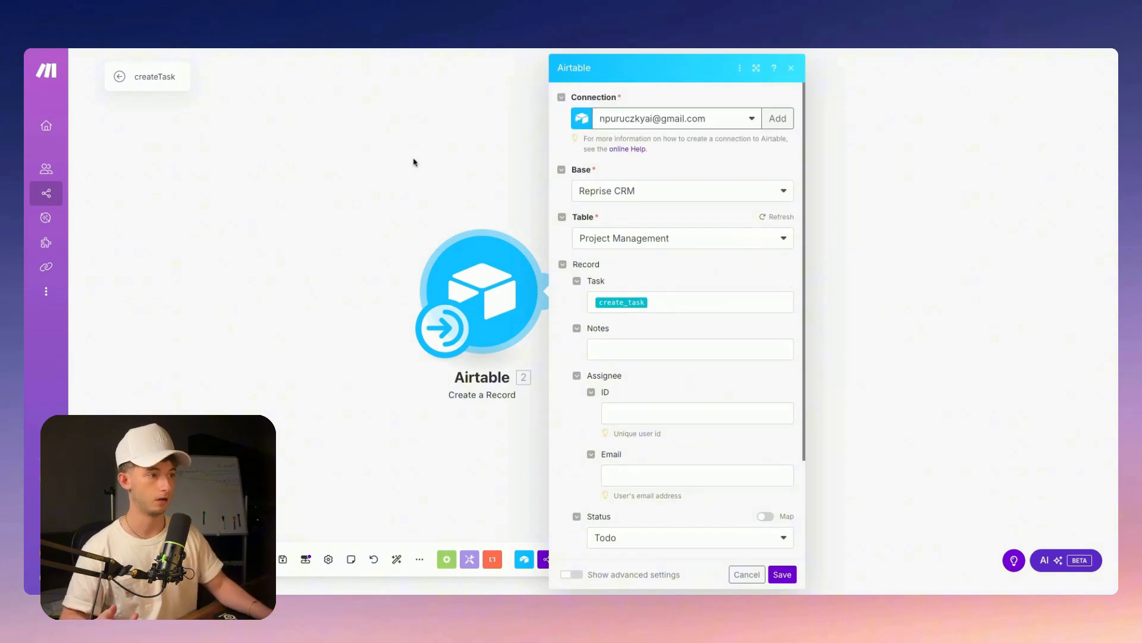
{"action": "double_click", "coordinate": [437, 136]}
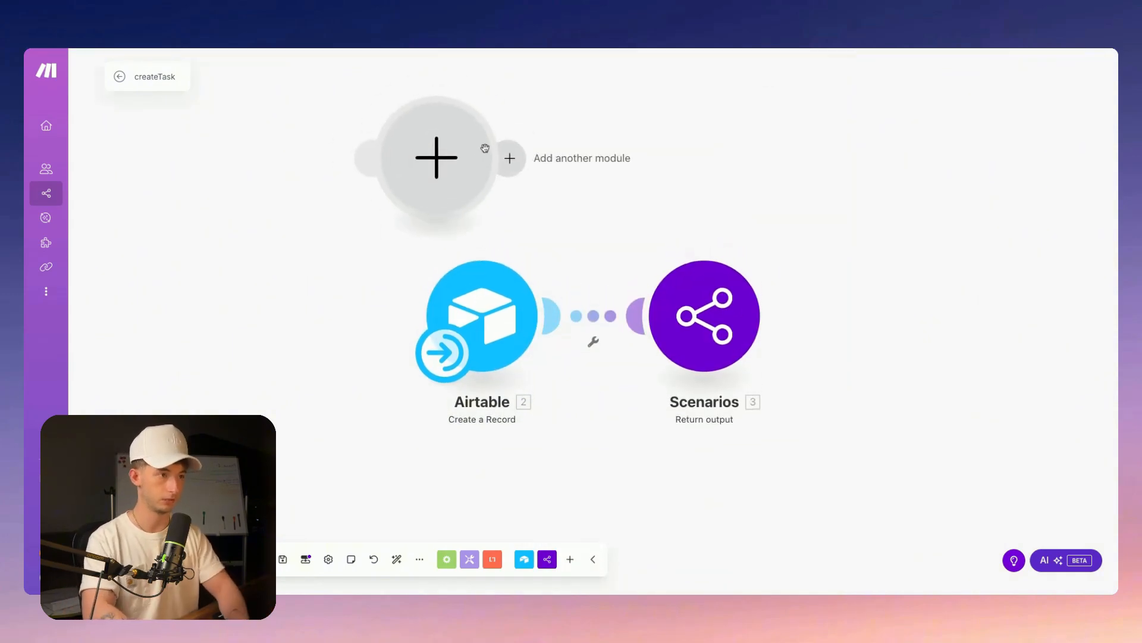
{"action": "left_click", "coordinate": [510, 158]}
{"action": "type", "text": "airtablec"}
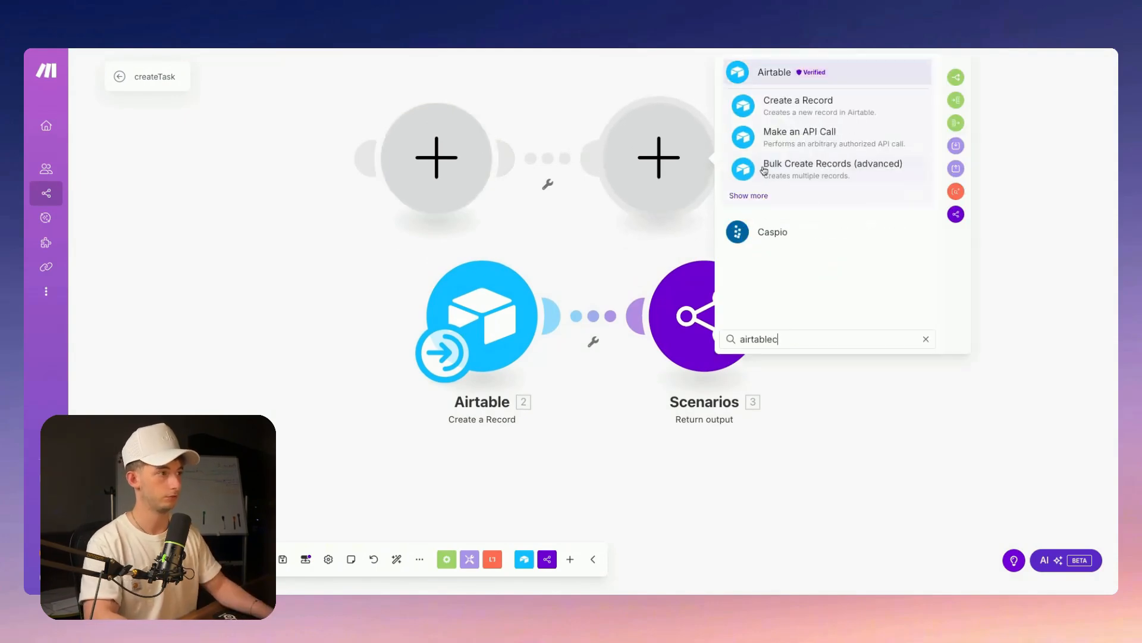
Recheck that the Airtable record's Task field maps create_task, then close its settings
{"action": "left_click", "coordinate": [511, 315]}
{"action": "scroll", "coordinate": [633, 286], "scroll_direction": "down", "scroll_amount": 3}
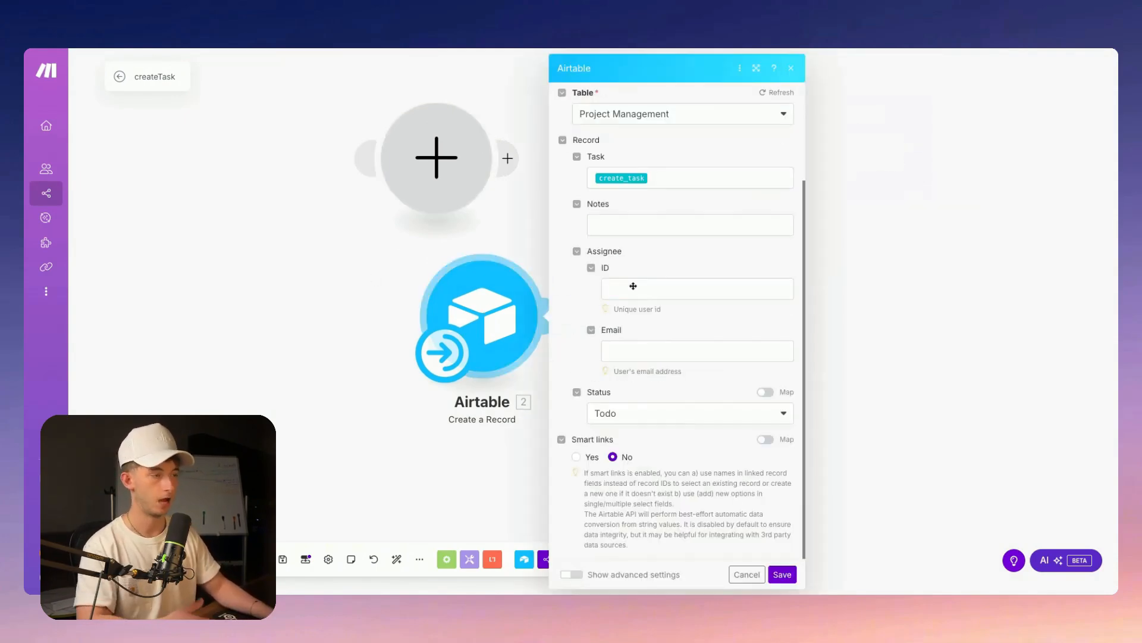
{"action": "scroll", "coordinate": [633, 256], "scroll_direction": "up", "scroll_amount": 3}
{"action": "scroll", "coordinate": [648, 286], "scroll_direction": "down", "scroll_amount": 1}
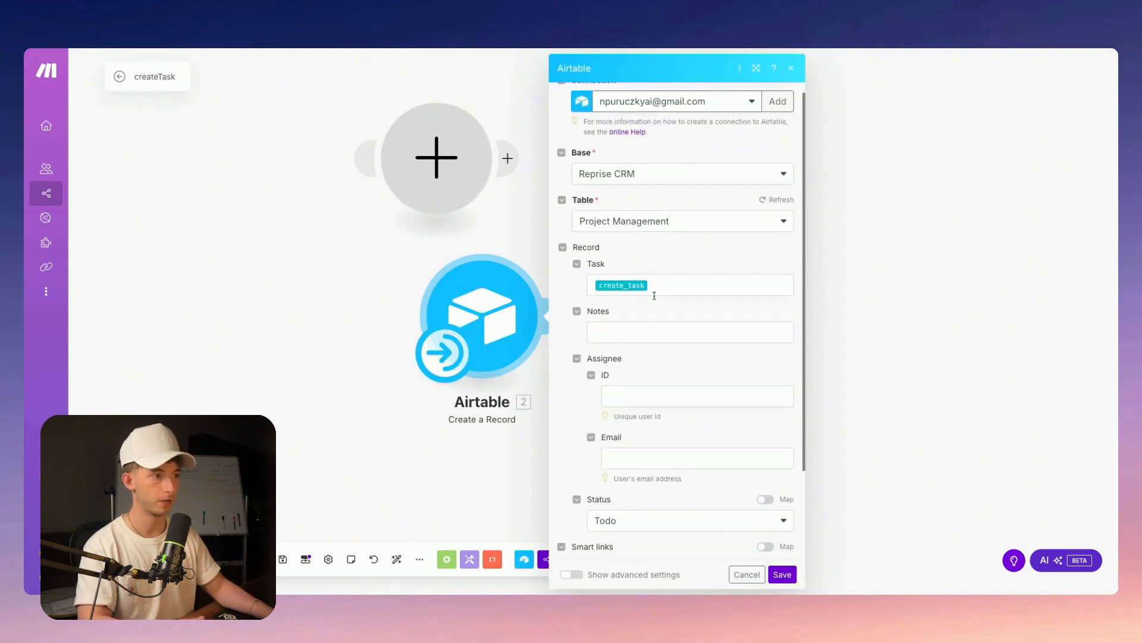
{"action": "left_click", "coordinate": [673, 268]}
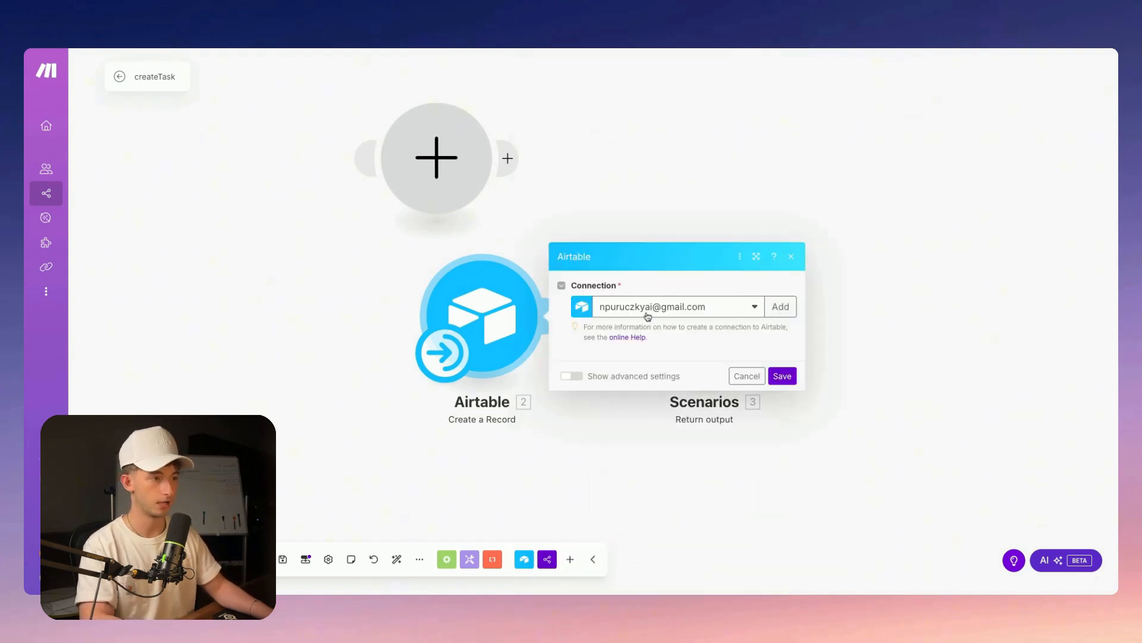
{"action": "scroll", "coordinate": [667, 369], "scroll_direction": "up", "scroll_amount": 3}
{"action": "left_click", "coordinate": [304, 362]}
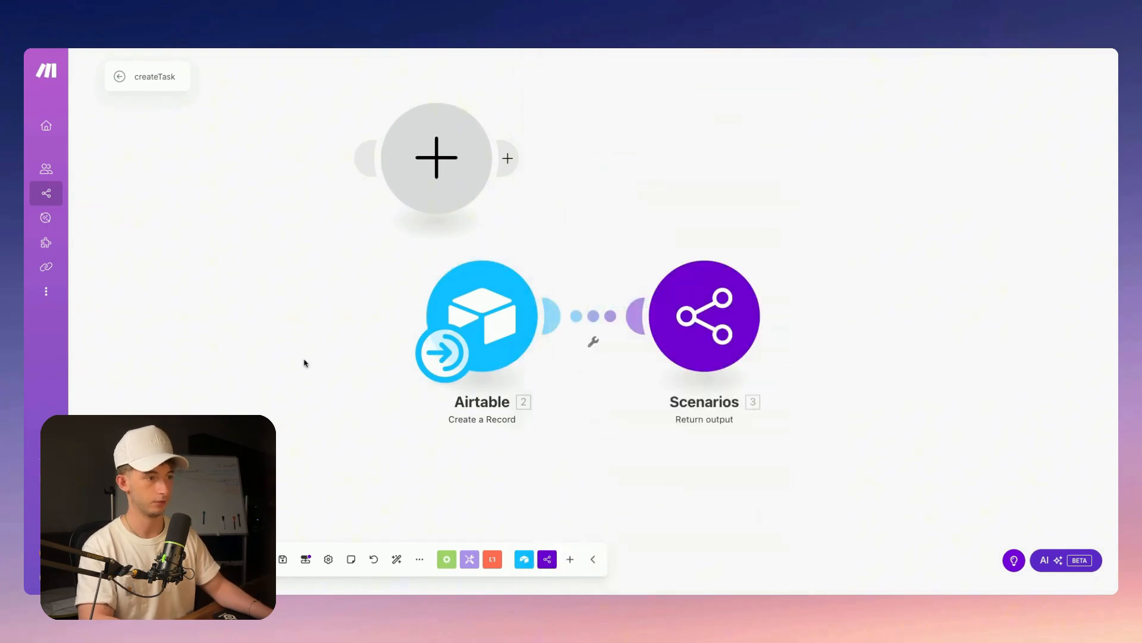
Add a Text scenario input named update_task, save the scenario, and reload the page
{"action": "left_click", "coordinate": [305, 559]}
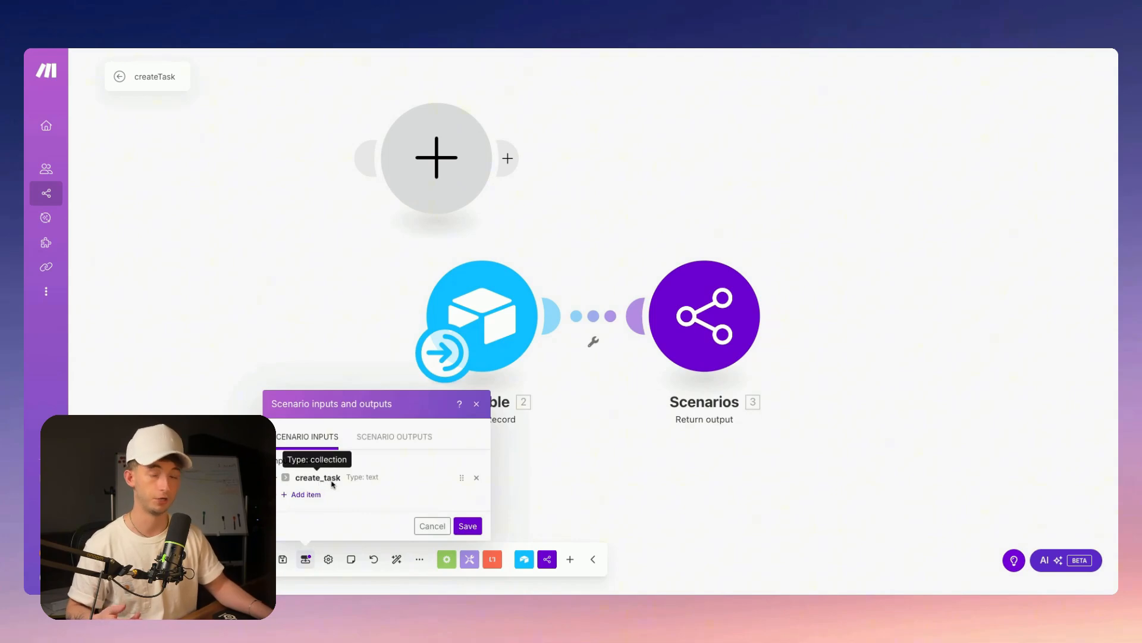
{"action": "left_click", "coordinate": [306, 495]}
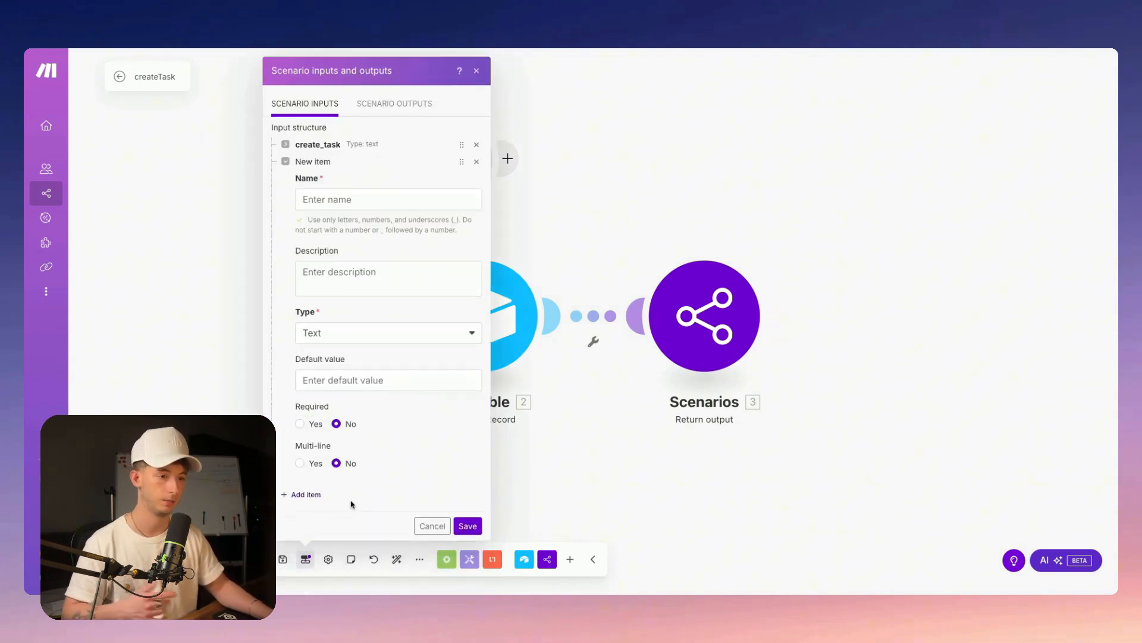
{"action": "left_click", "coordinate": [323, 203]}
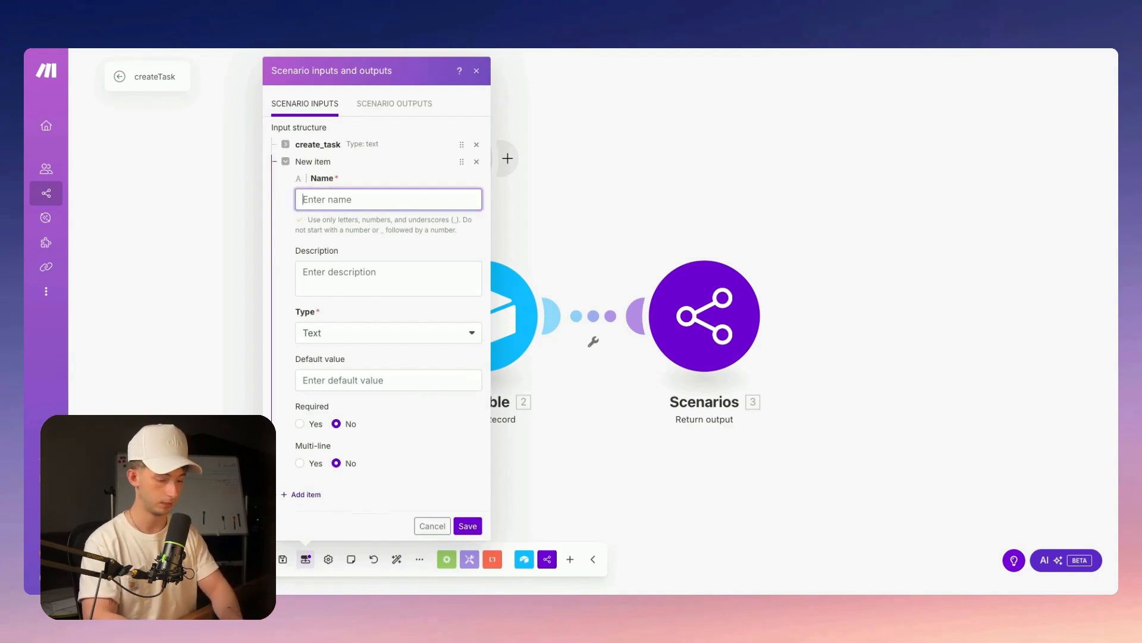
{"action": "type", "text": "update_task"}
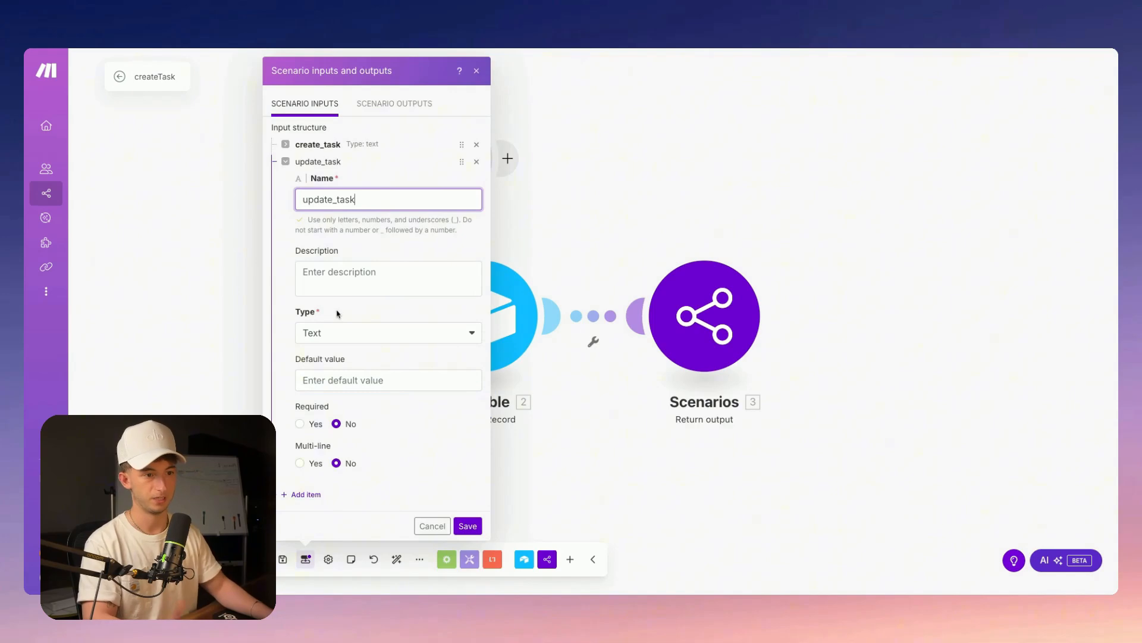
{"action": "key", "text": "Tab"}
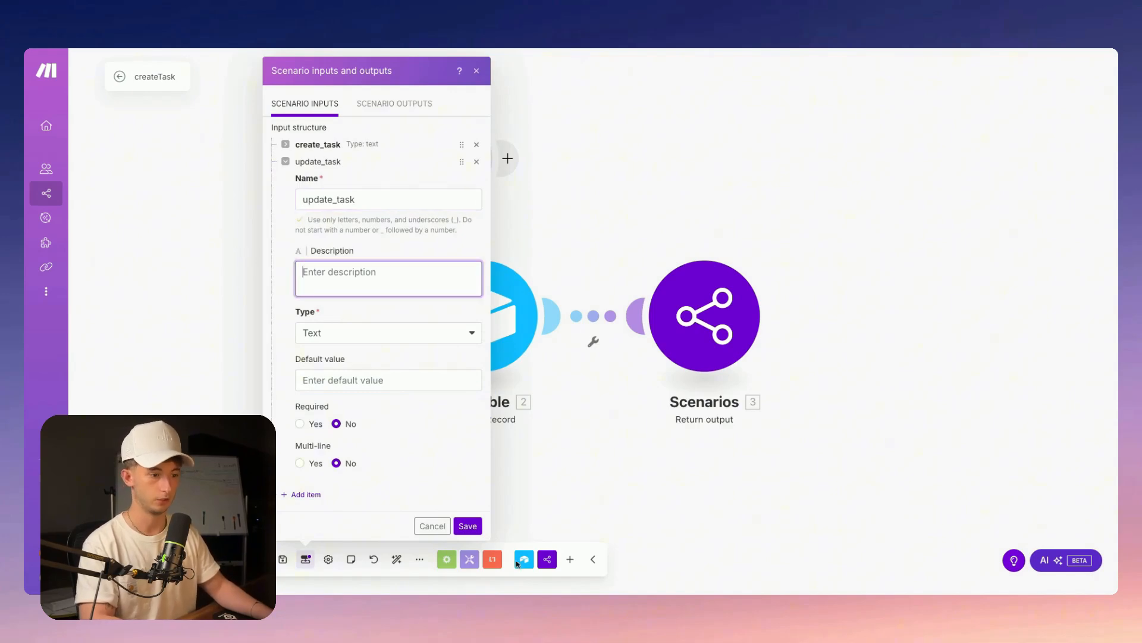
{"action": "left_click", "coordinate": [468, 525]}
{"action": "left_click", "coordinate": [282, 559]}
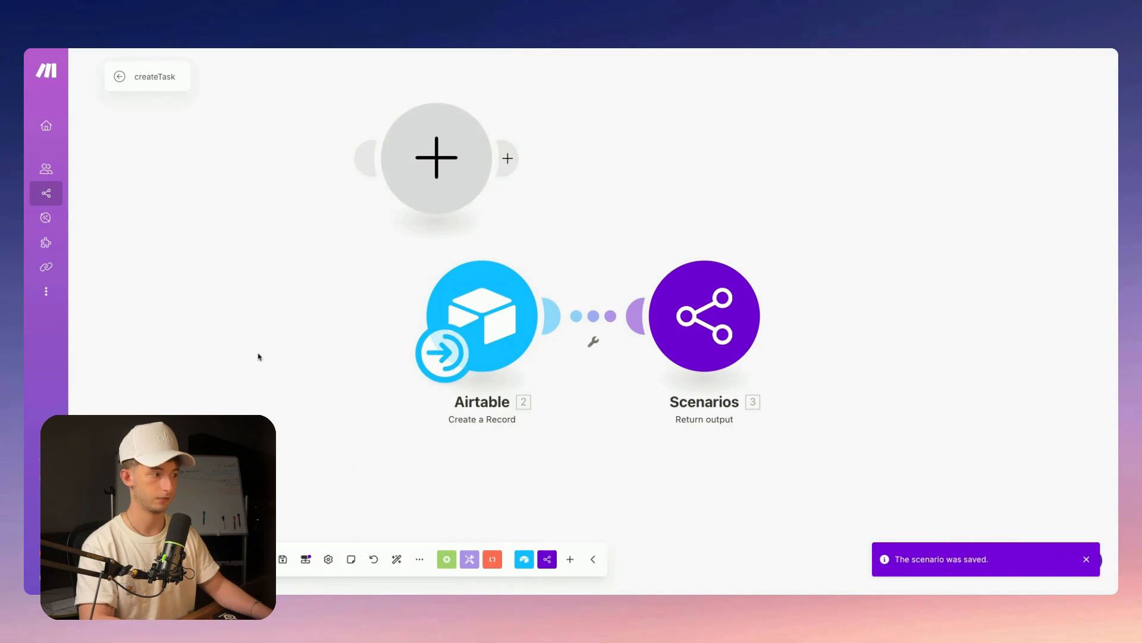
{"action": "left_click", "coordinate": [68, 51]}
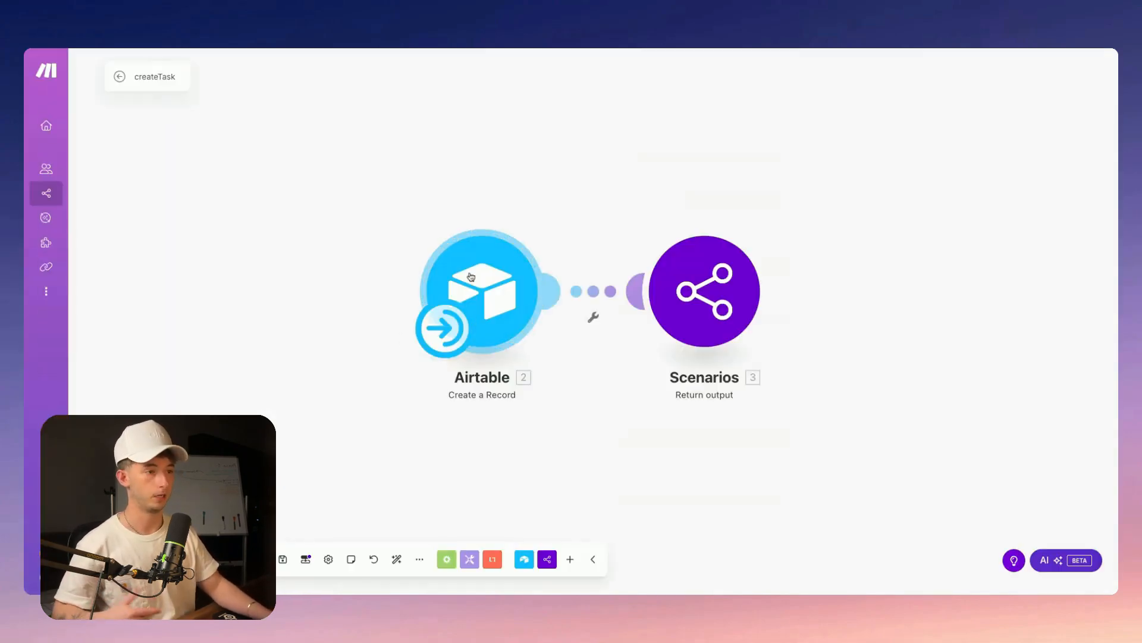
{"action": "left_click", "coordinate": [679, 184]}
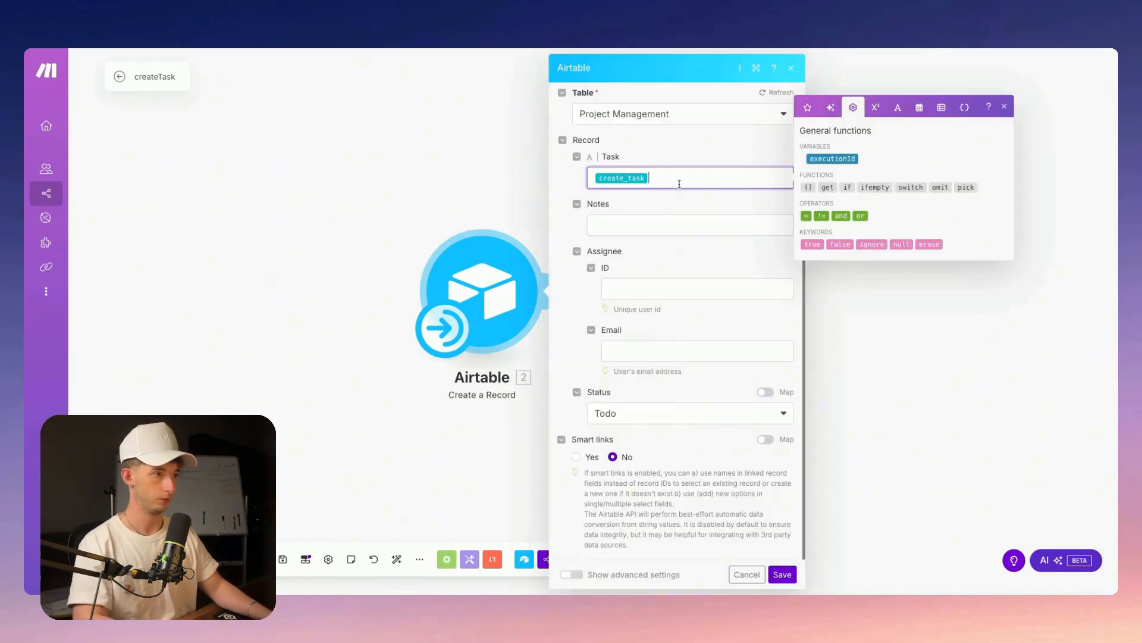
{"action": "left_click", "coordinate": [965, 112]}
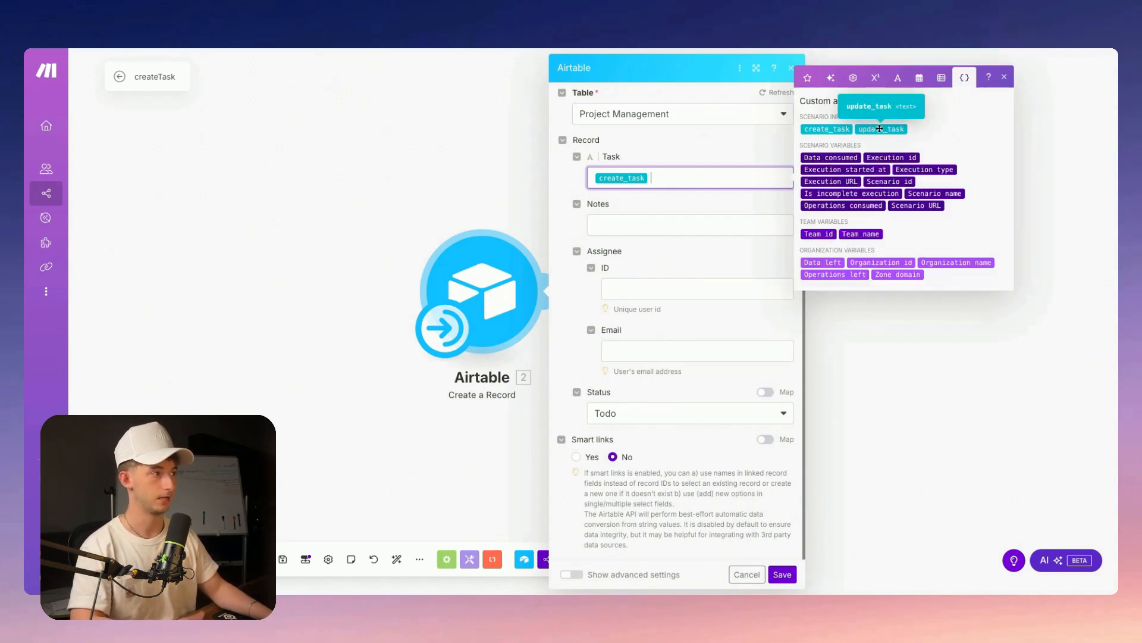
{"action": "left_click", "coordinate": [628, 213]}
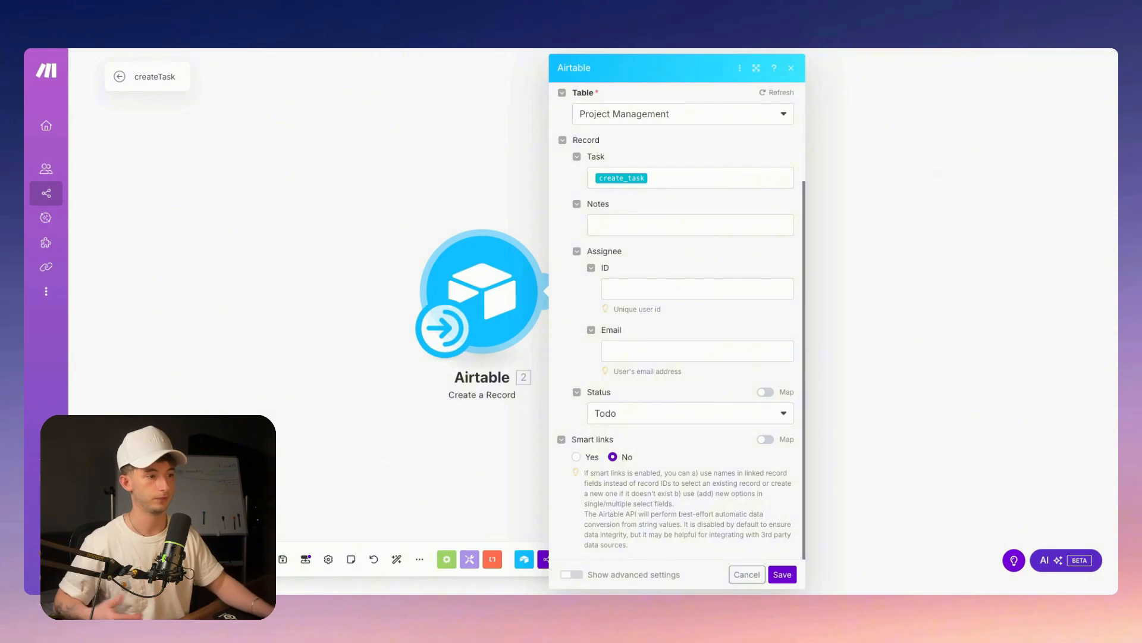
{"action": "left_click", "coordinate": [783, 574]}
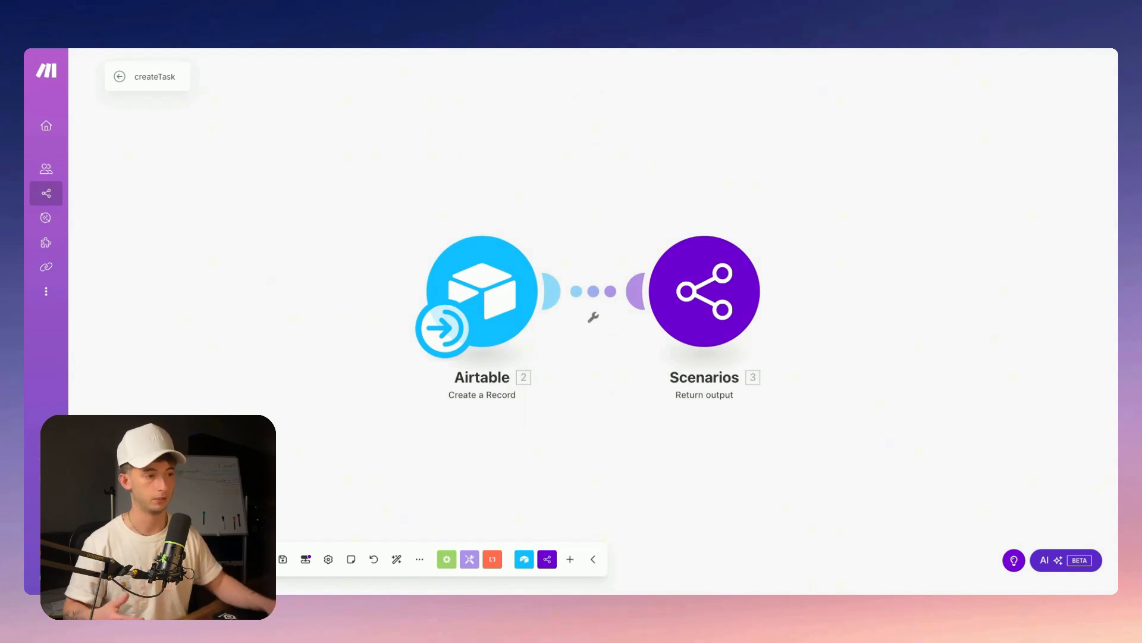
{"action": "left_click_drag", "start_coordinate": [644, 472], "coordinate": [615, 469]}
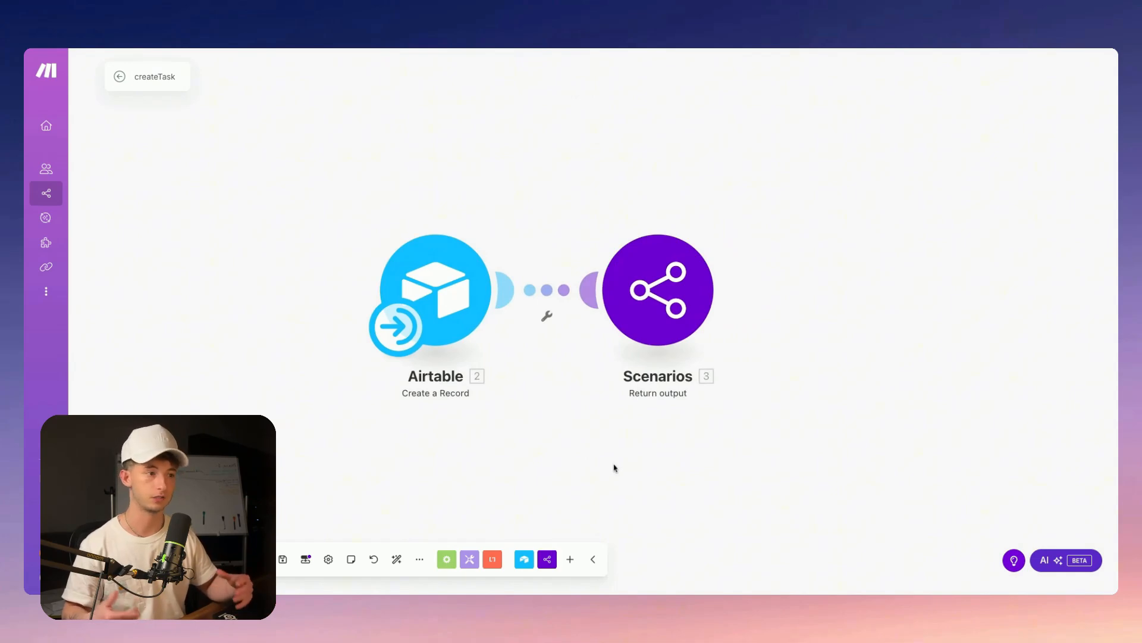
{"action": "left_click", "coordinate": [660, 308]}
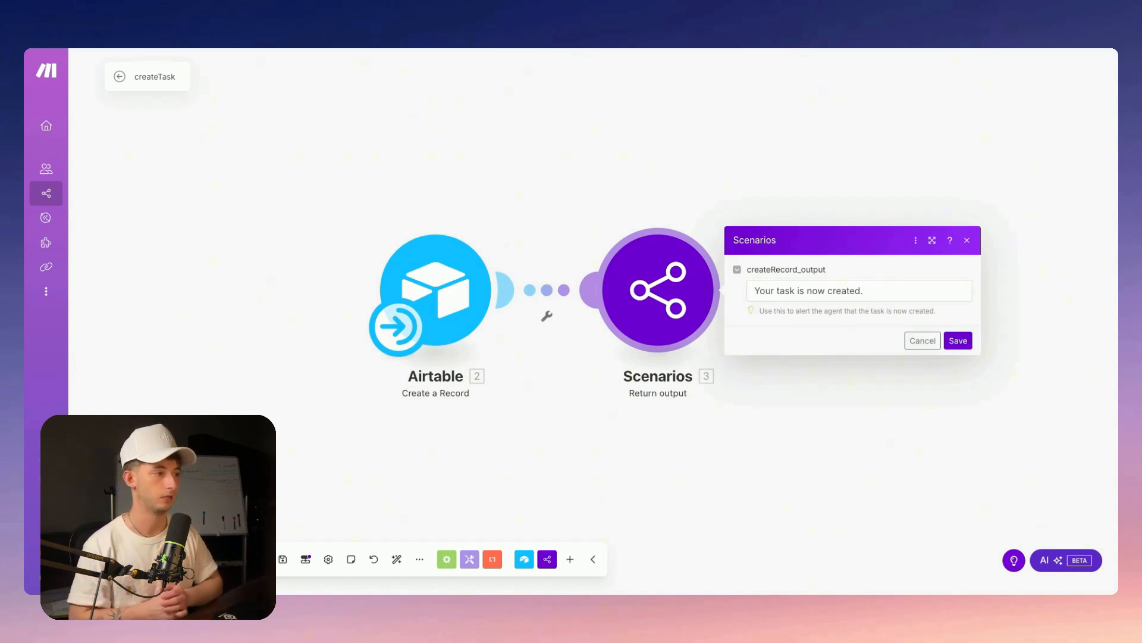
{"action": "left_click", "coordinate": [662, 468]}
{"action": "left_click", "coordinate": [664, 294]}
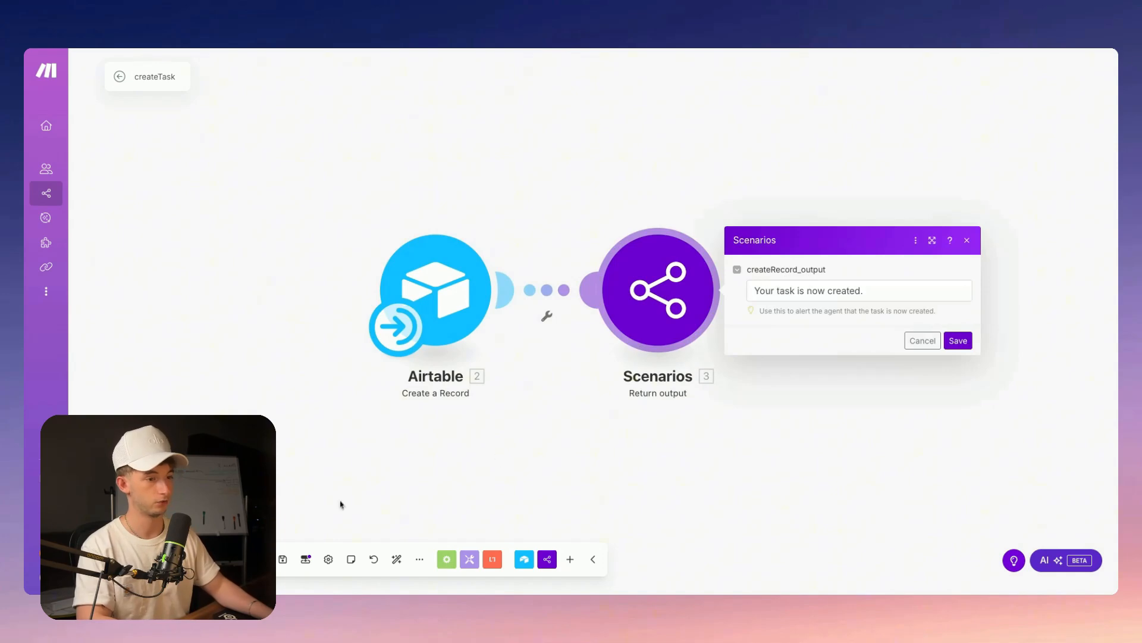
{"action": "left_click", "coordinate": [306, 559]}
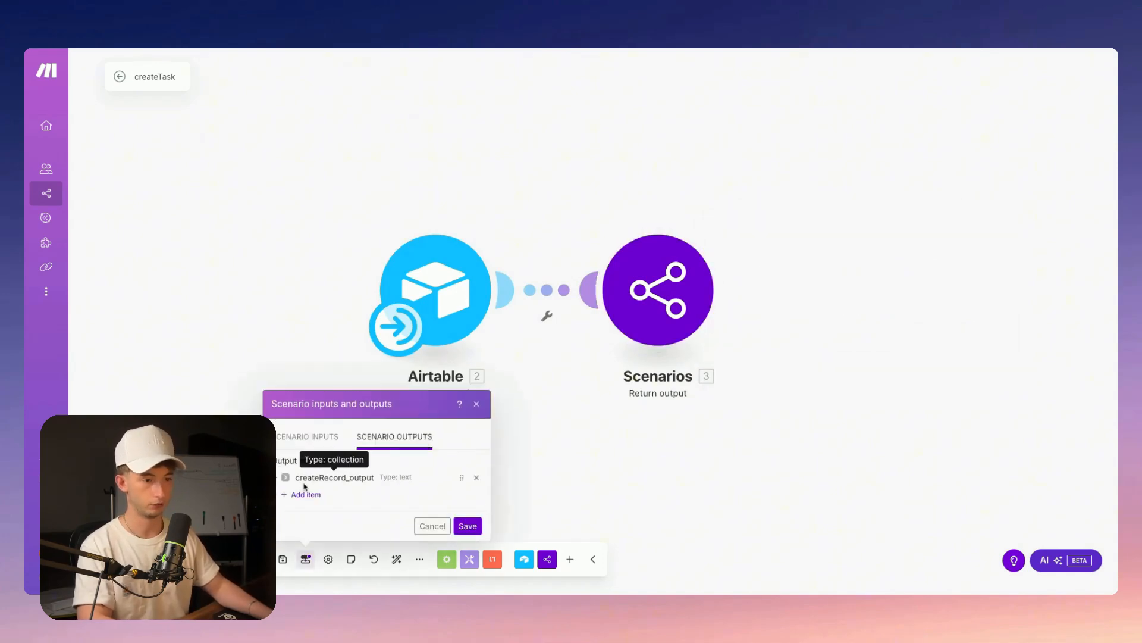
{"action": "left_click", "coordinate": [661, 297]}
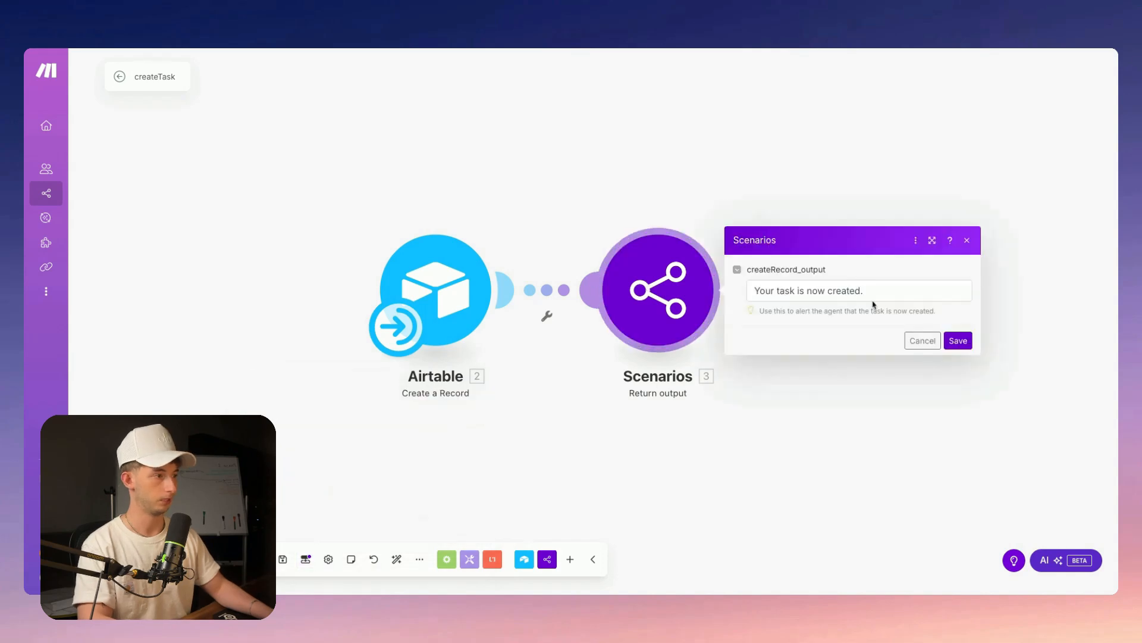
{"action": "left_click", "coordinate": [890, 296]}
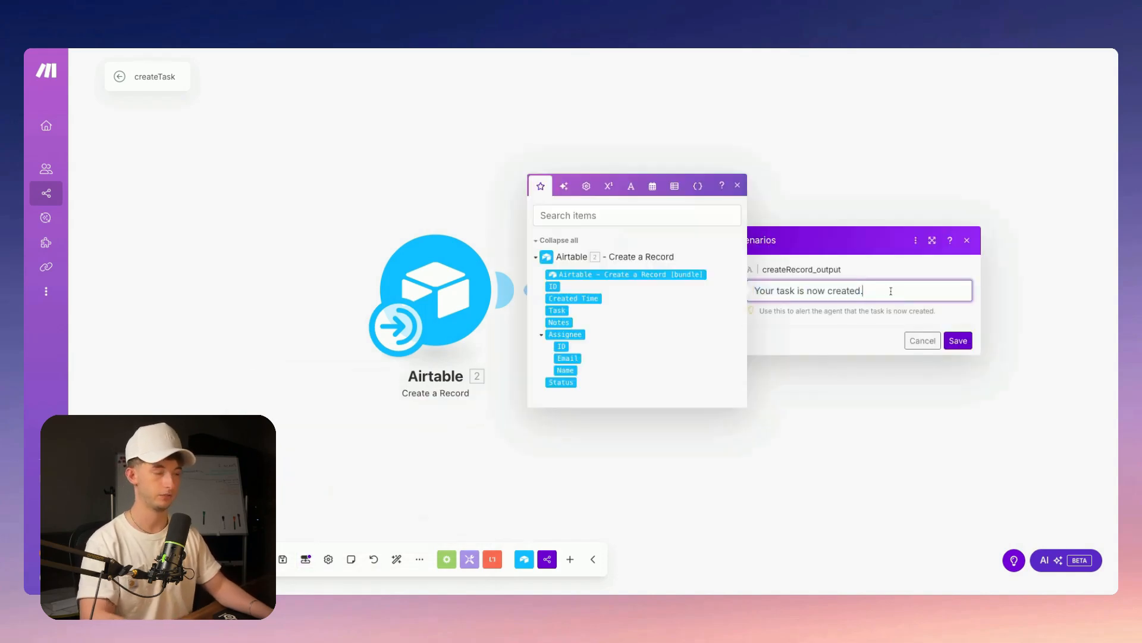
{"action": "left_click_drag", "start_coordinate": [889, 297], "coordinate": [763, 286]}
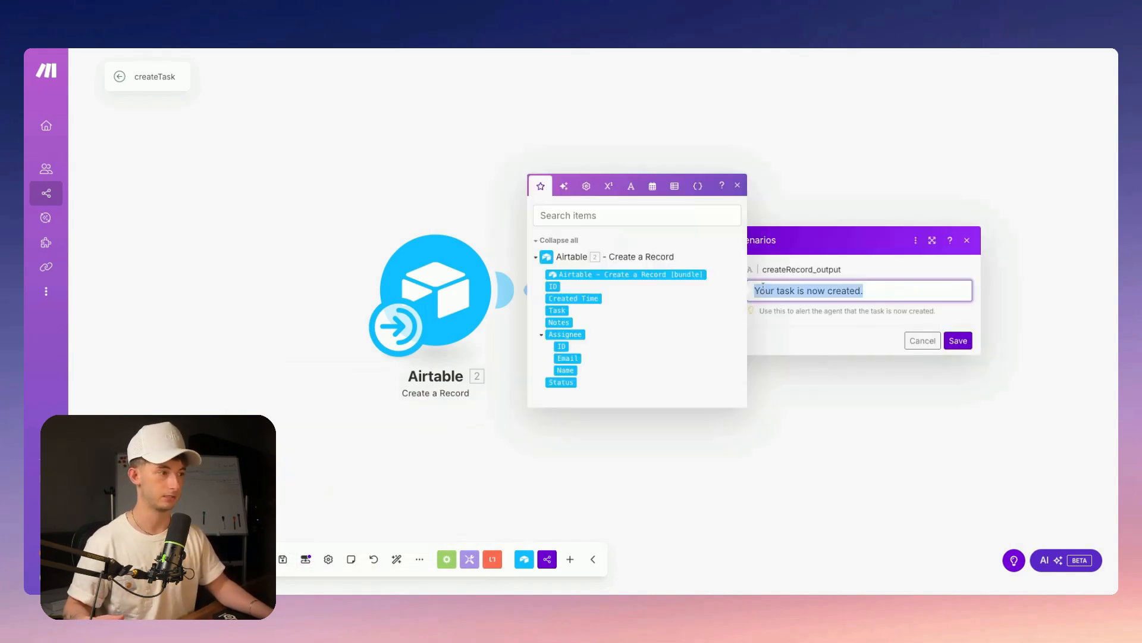
{"action": "left_click", "coordinate": [878, 297]}
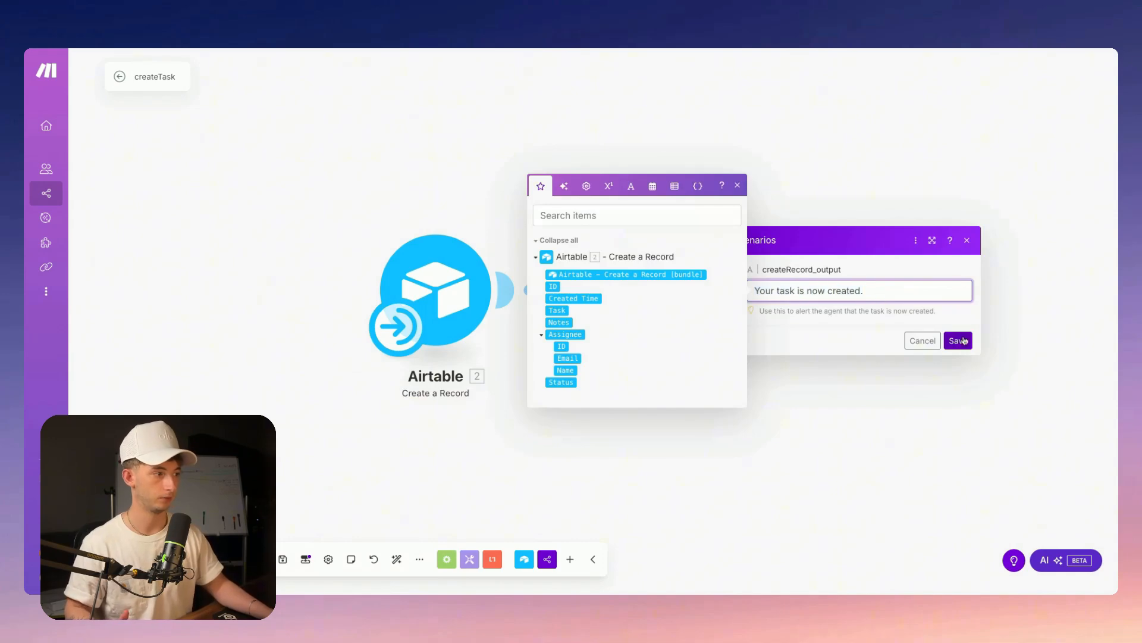
{"action": "triple_click", "coordinate": [886, 295]}
{"action": "left_click", "coordinate": [873, 296]}
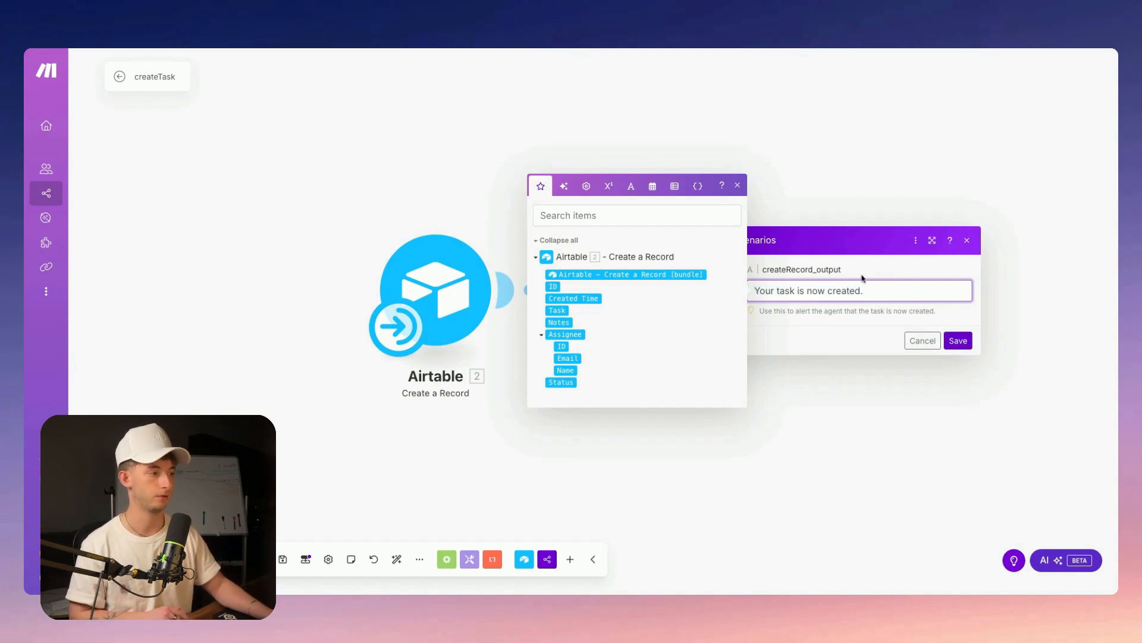
{"action": "left_click", "coordinate": [959, 340]}
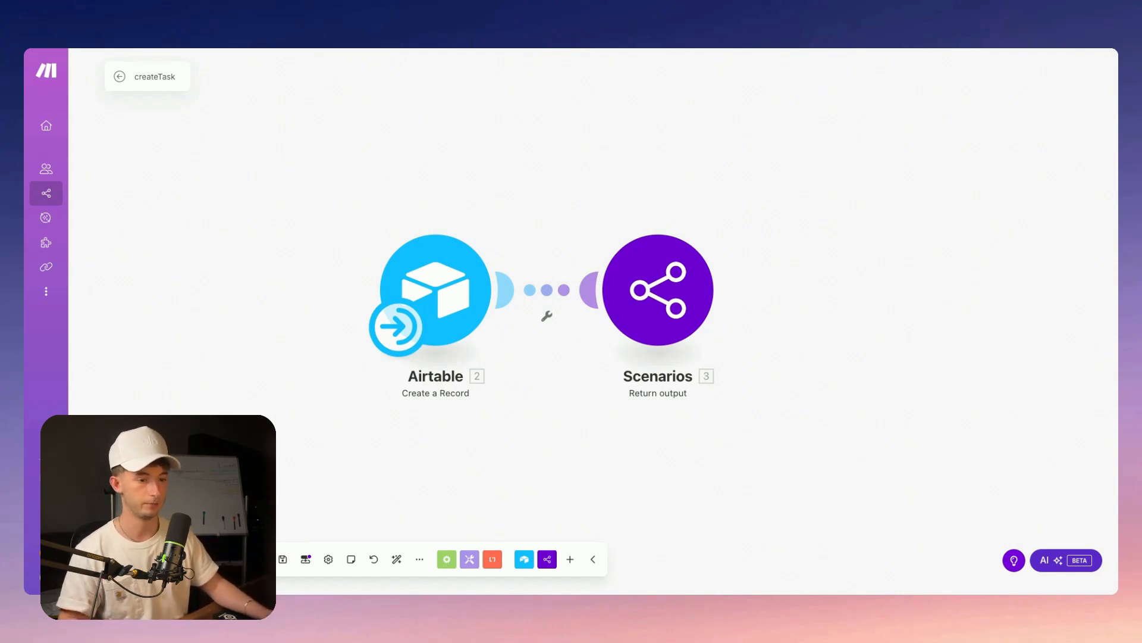
Confirm the scenario's schedule stays On demand and close the schedule settings
{"action": "left_click", "coordinate": [416, 336]}
{"action": "left_click", "coordinate": [497, 338]}
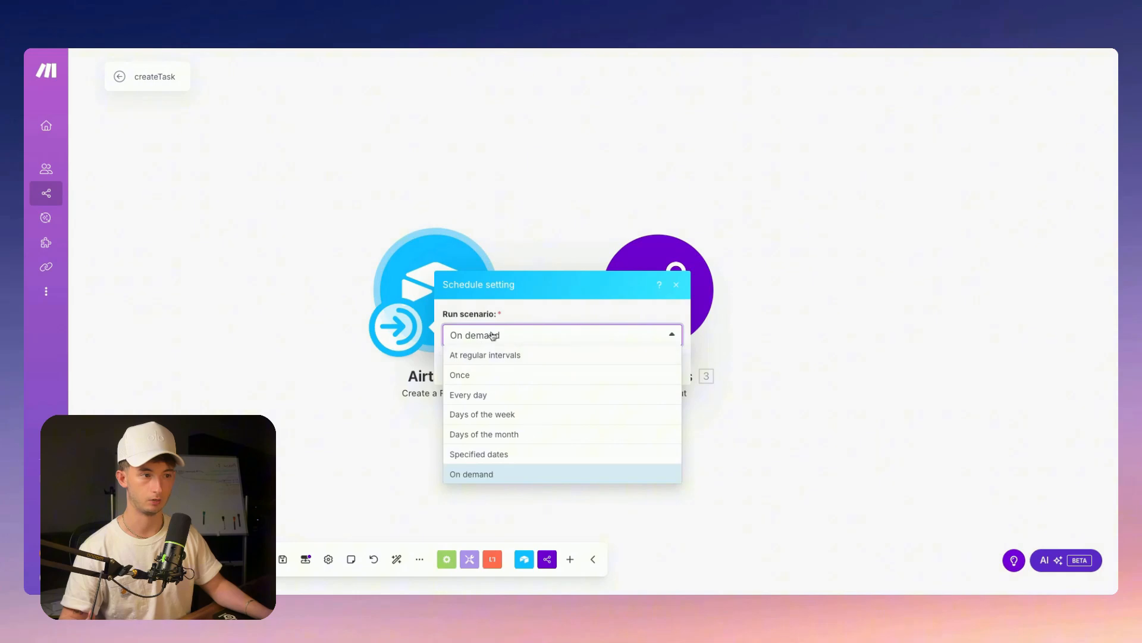
{"action": "left_click", "coordinate": [556, 286]}
{"action": "left_click", "coordinate": [676, 285]}
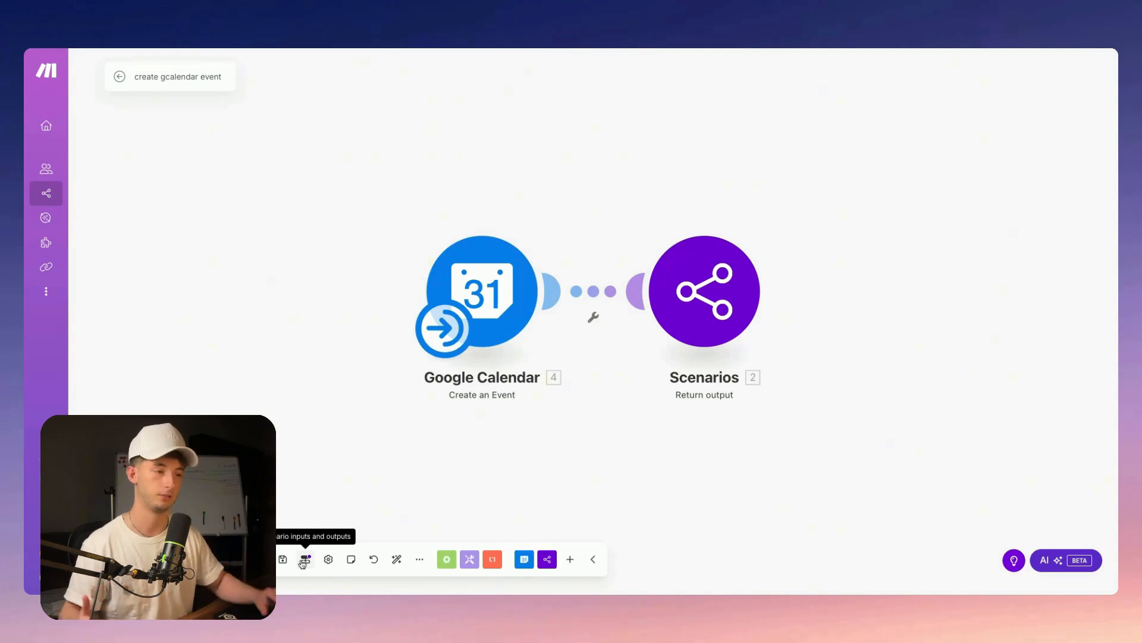
{"action": "left_click", "coordinate": [483, 290]}
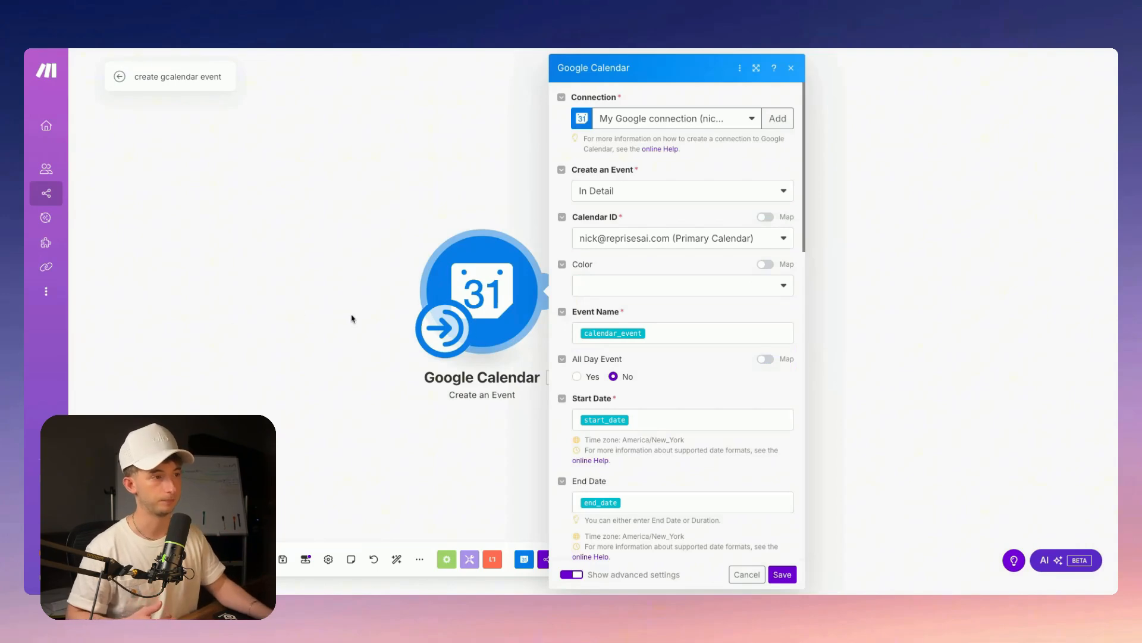
{"action": "left_click", "coordinate": [304, 560]}
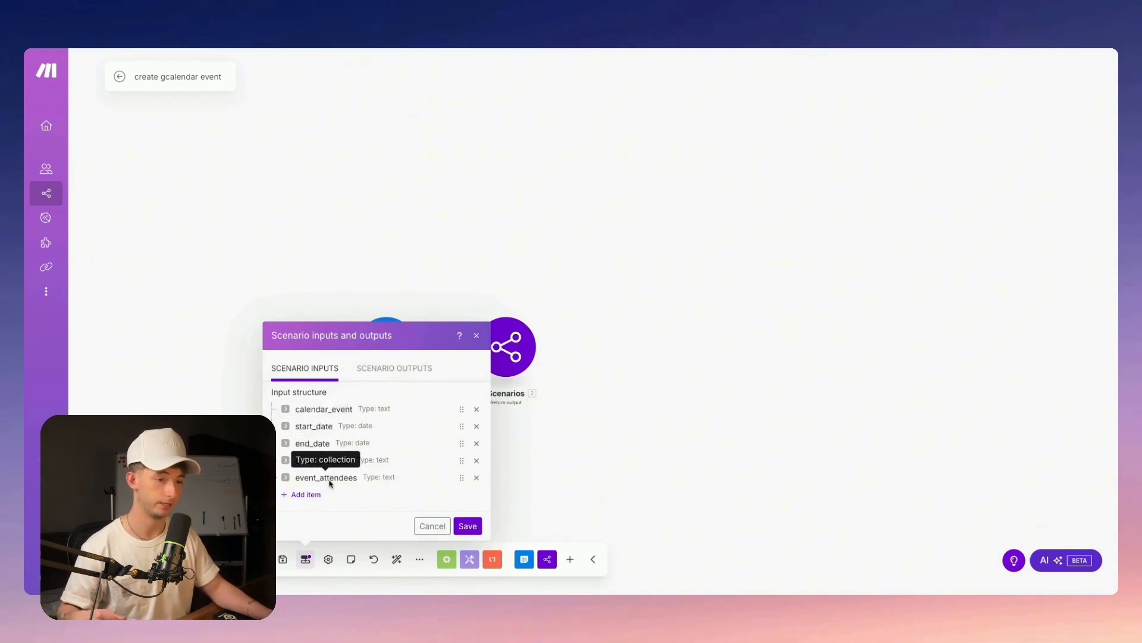
{"action": "left_click", "coordinate": [477, 335]}
{"action": "left_click", "coordinate": [384, 344]}
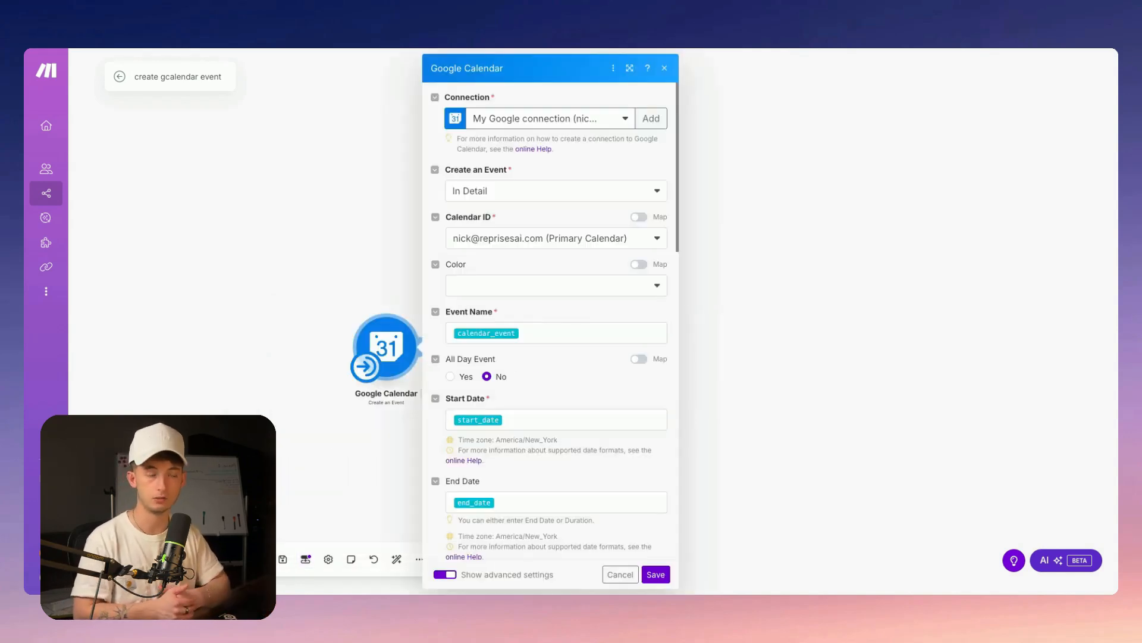
{"action": "left_click", "coordinate": [550, 330]}
{"action": "left_click", "coordinate": [838, 226]}
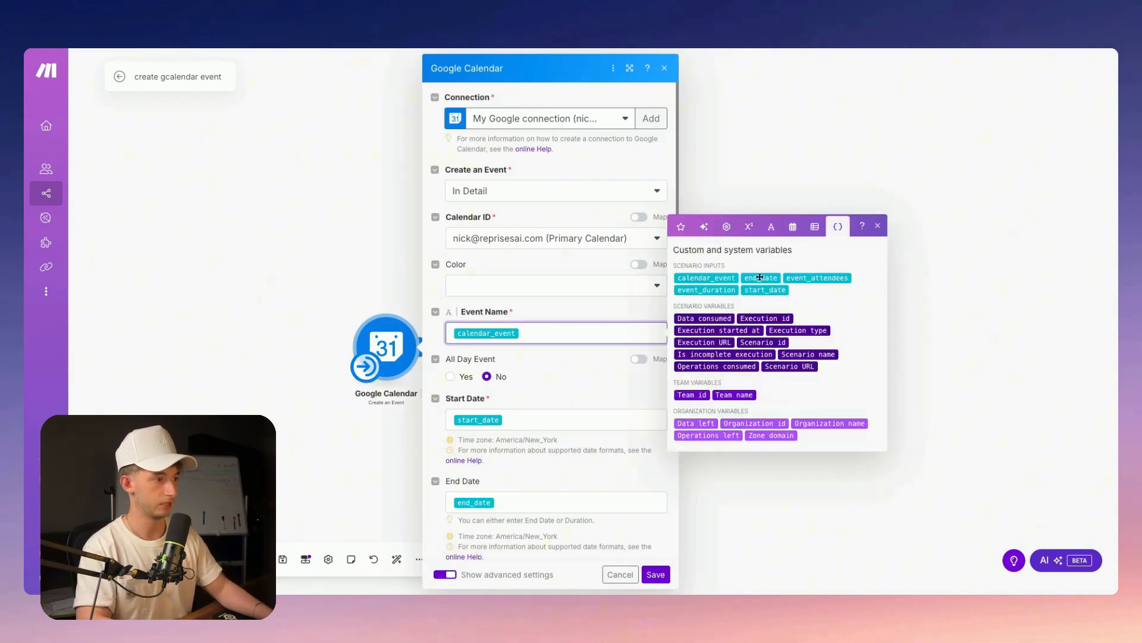
{"action": "scroll", "coordinate": [595, 333], "scroll_direction": "down", "scroll_amount": 2}
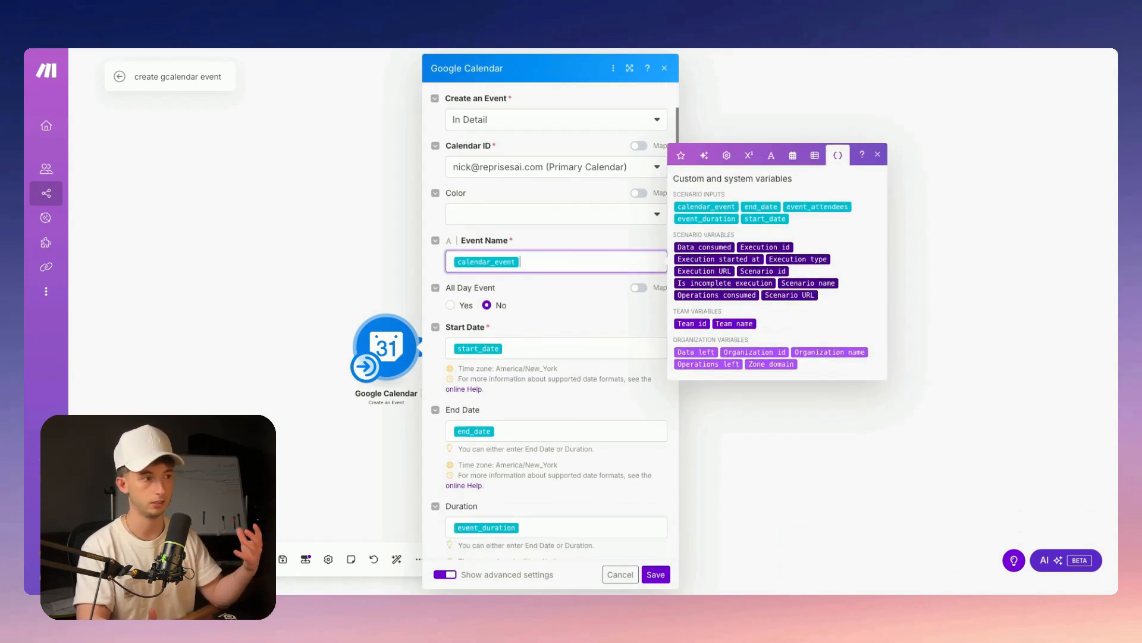
{"action": "scroll", "coordinate": [530, 436], "scroll_direction": "down", "scroll_amount": 5}
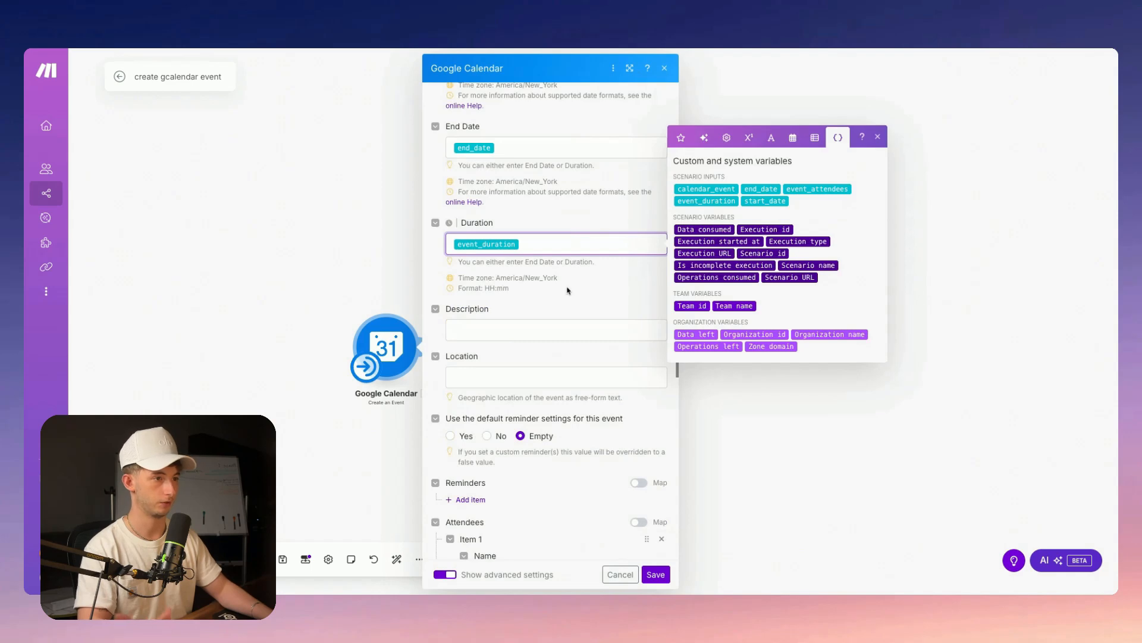
{"action": "scroll", "coordinate": [567, 290], "scroll_direction": "up", "scroll_amount": 1}
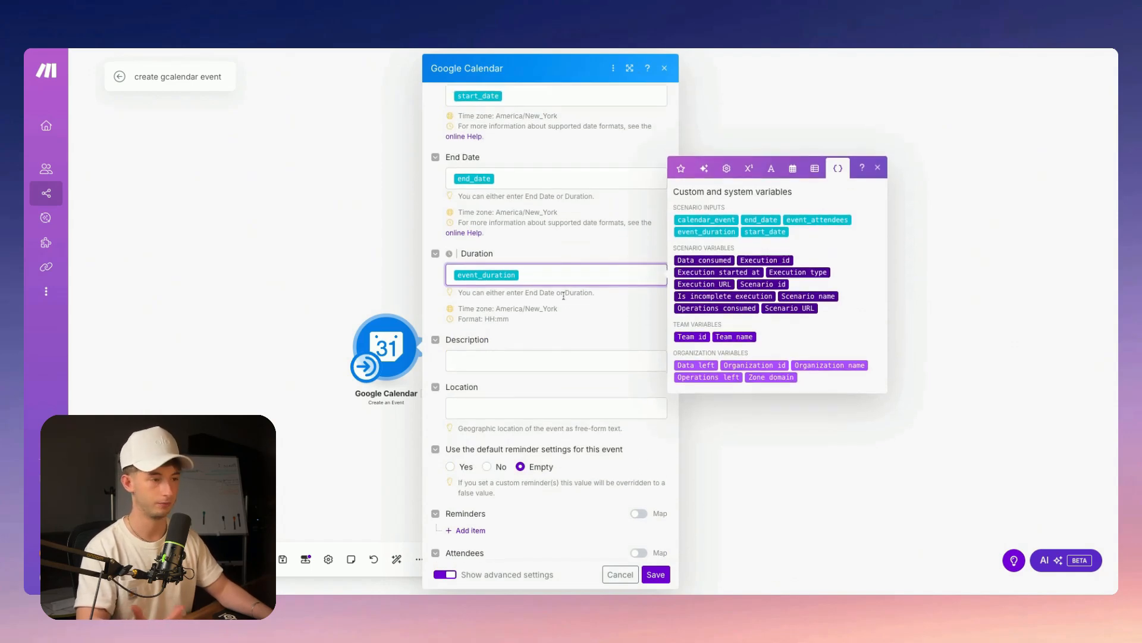
{"action": "left_click", "coordinate": [567, 321]}
{"action": "scroll", "coordinate": [547, 286], "scroll_direction": "down", "scroll_amount": 12}
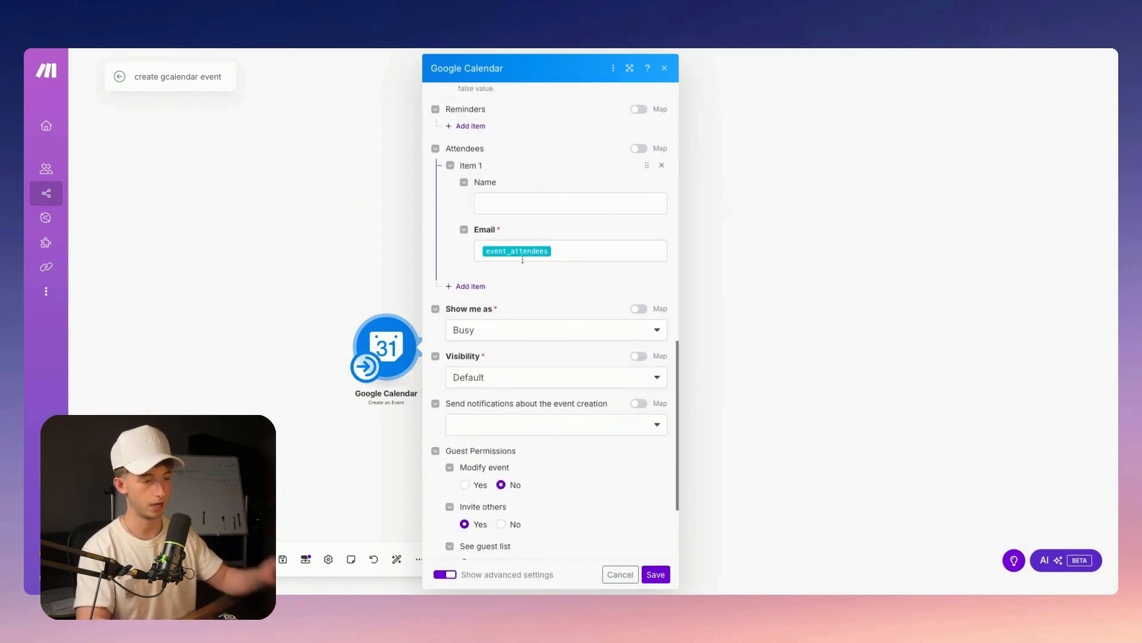
{"action": "left_click", "coordinate": [446, 575]}
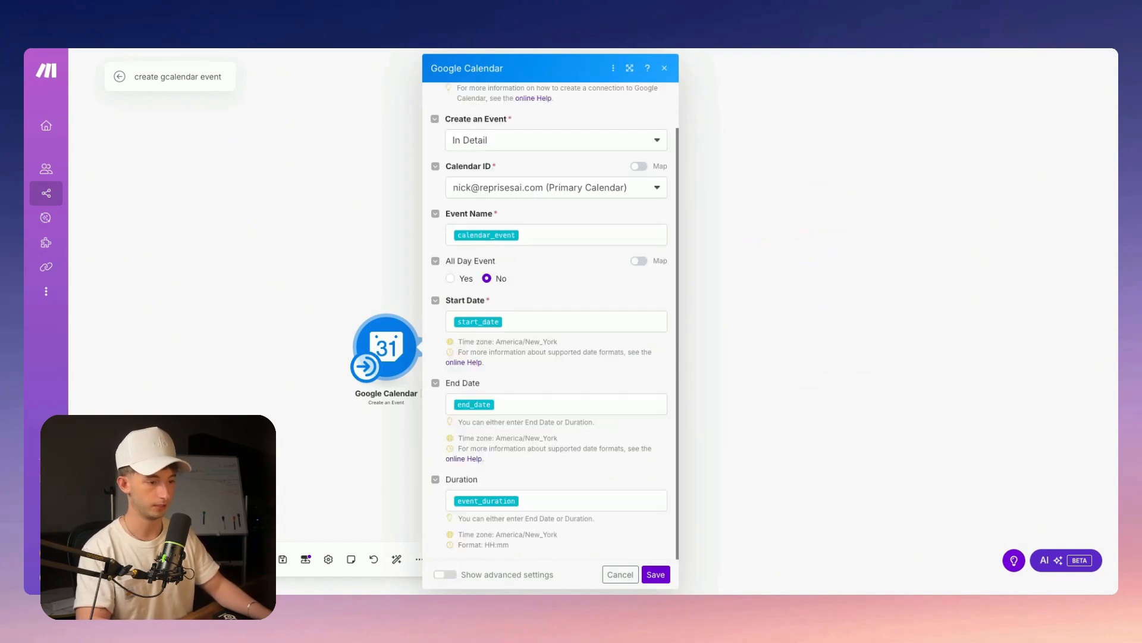
{"action": "scroll", "coordinate": [549, 318], "scroll_direction": "up", "scroll_amount": 2}
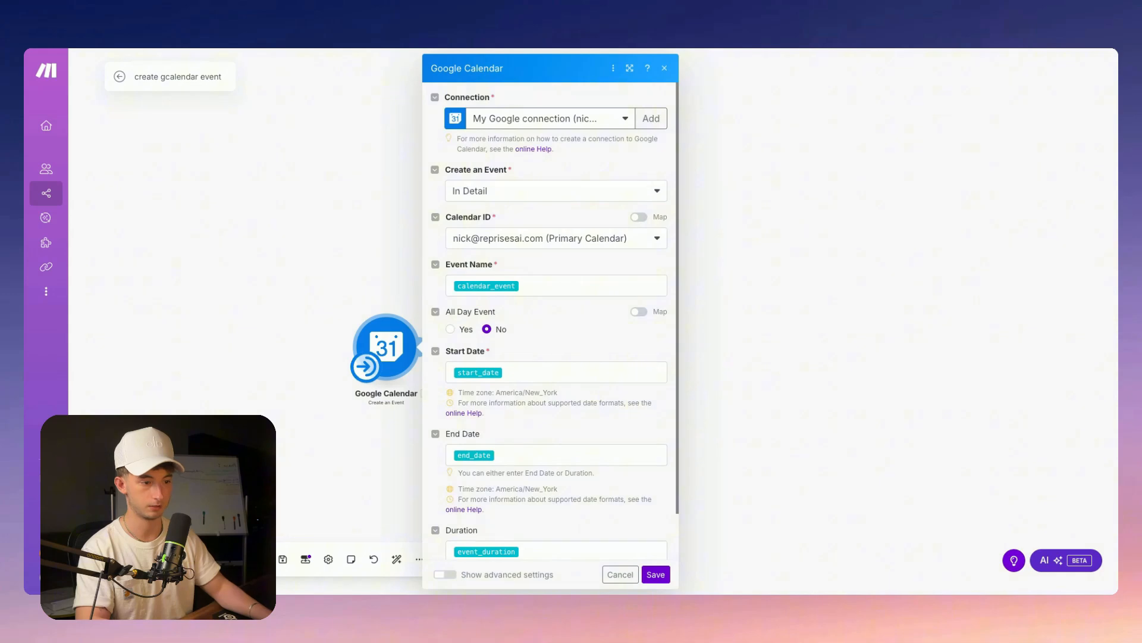
{"action": "left_click", "coordinate": [445, 574]}
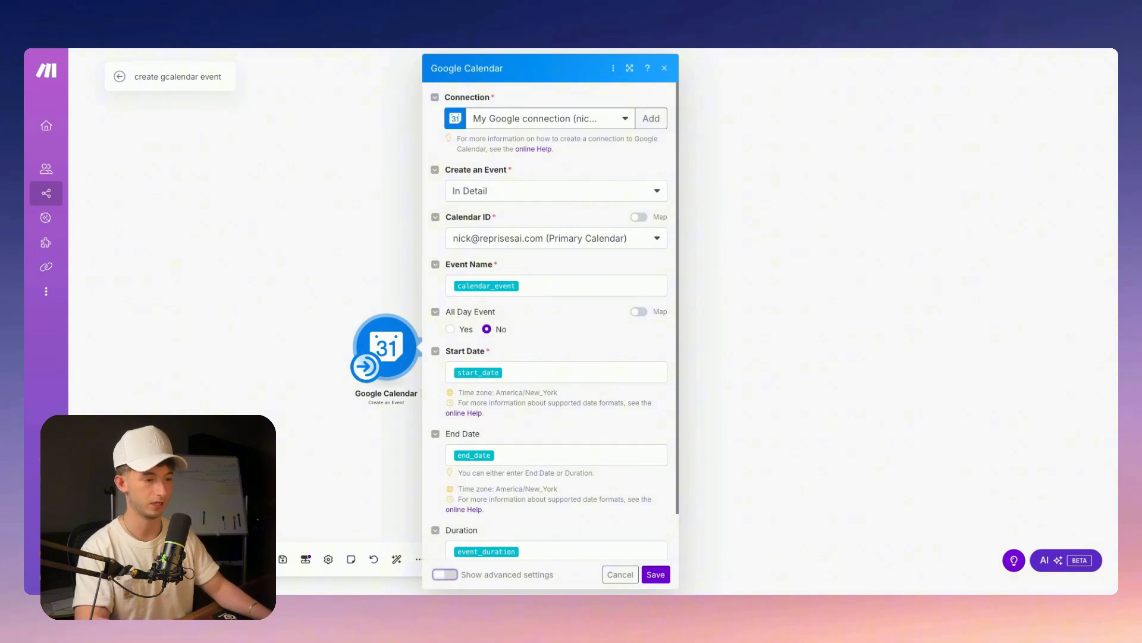
{"action": "scroll", "coordinate": [548, 357], "scroll_direction": "down", "scroll_amount": 8}
{"action": "scroll", "coordinate": [553, 321], "scroll_direction": "down", "scroll_amount": 6}
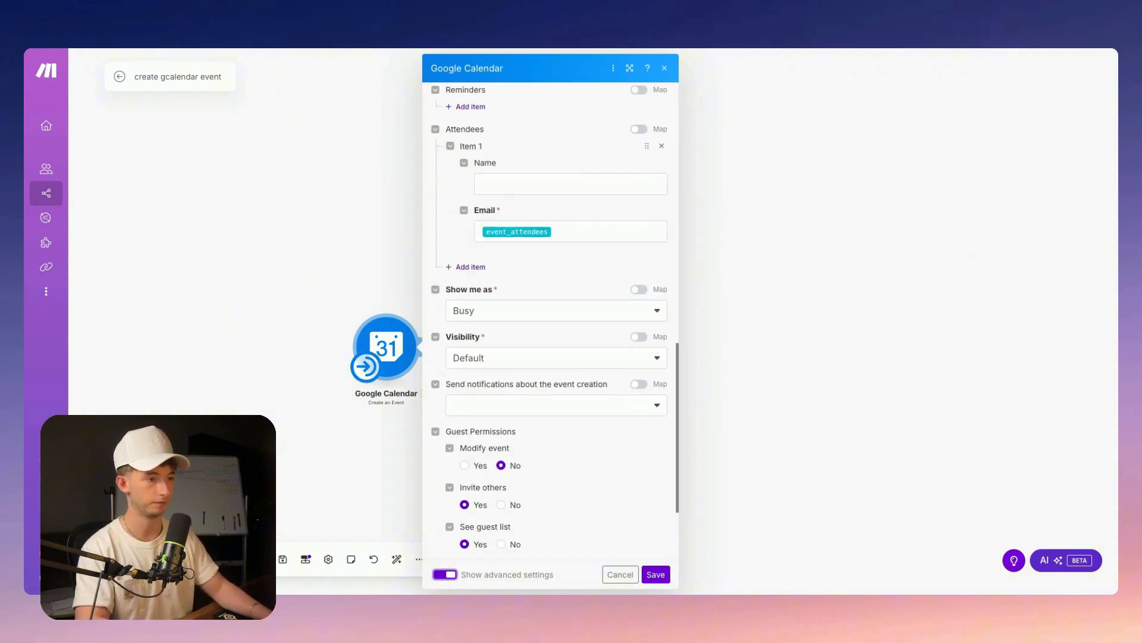
{"action": "scroll", "coordinate": [548, 322], "scroll_direction": "up", "scroll_amount": 3}
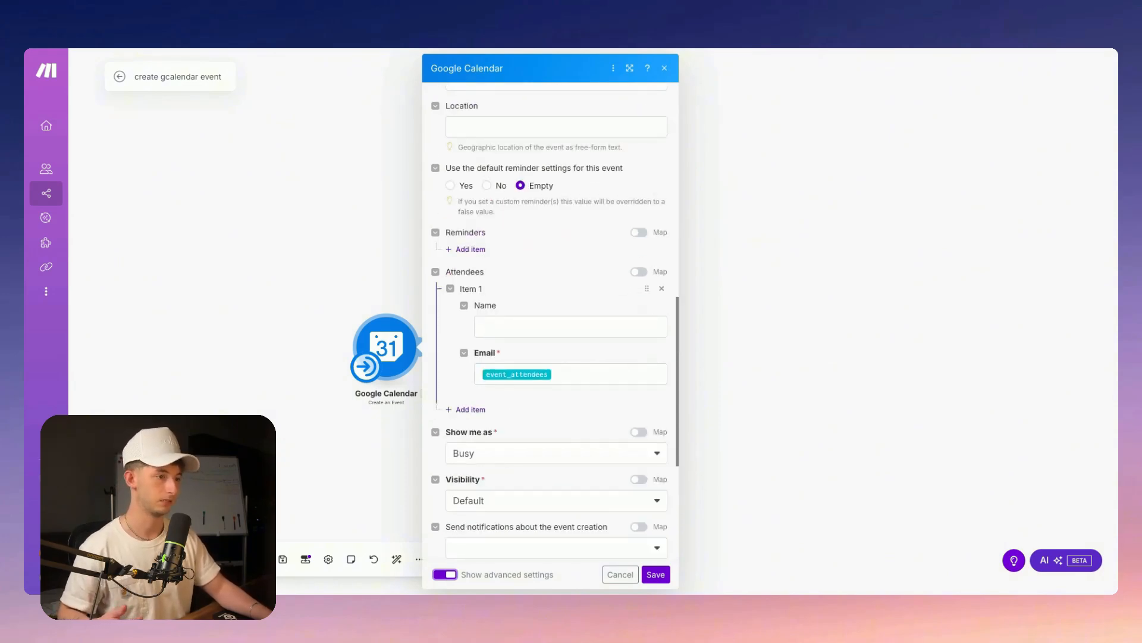
{"action": "left_click", "coordinate": [595, 373]}
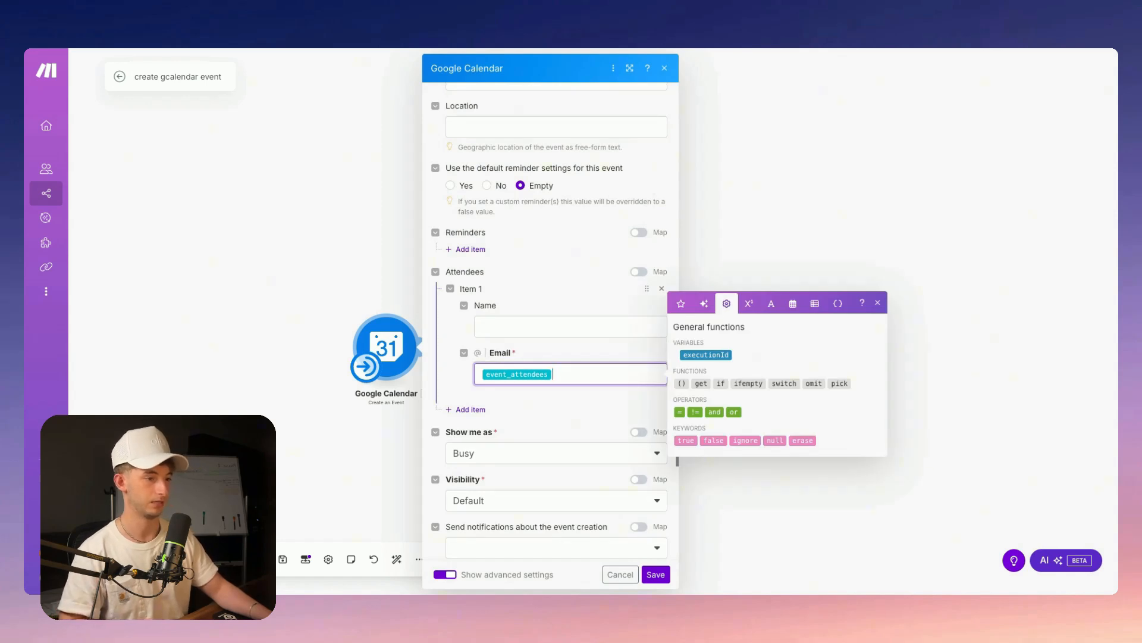
{"action": "left_click", "coordinate": [656, 574]}
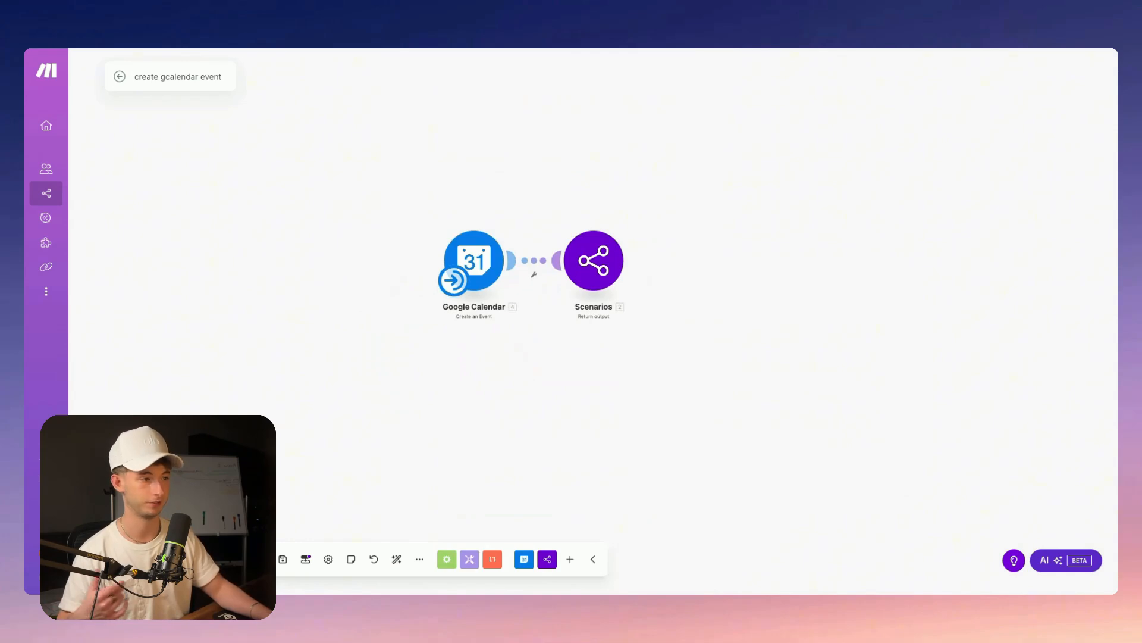
Review the Return output module's message settings, then dismiss them
{"action": "left_click", "coordinate": [593, 261]}
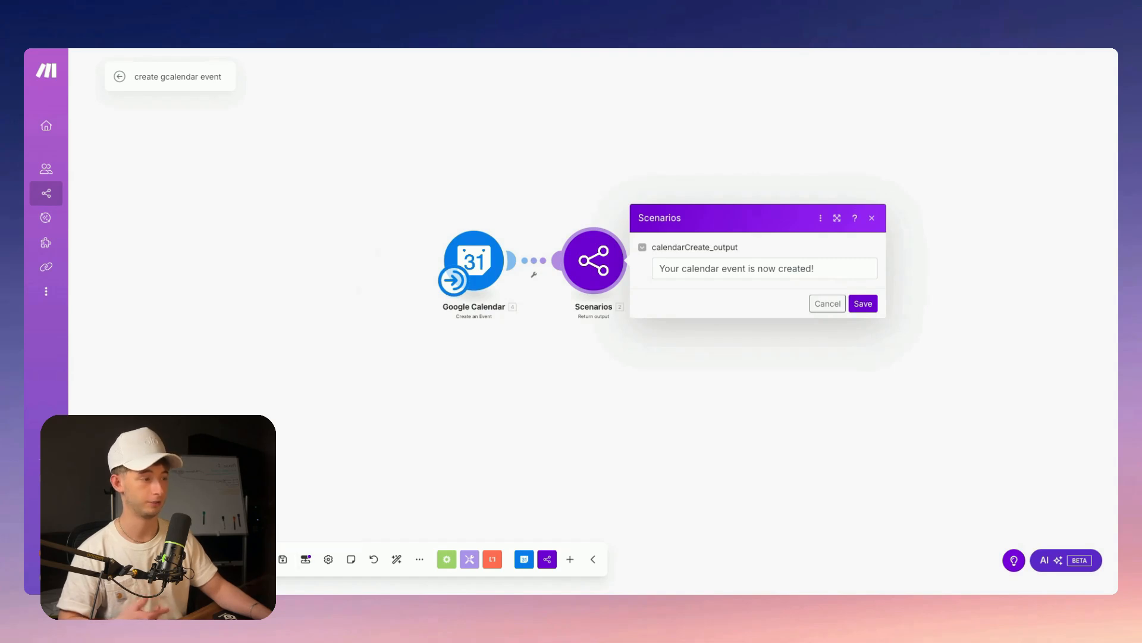
{"action": "key", "text": "Escape"}
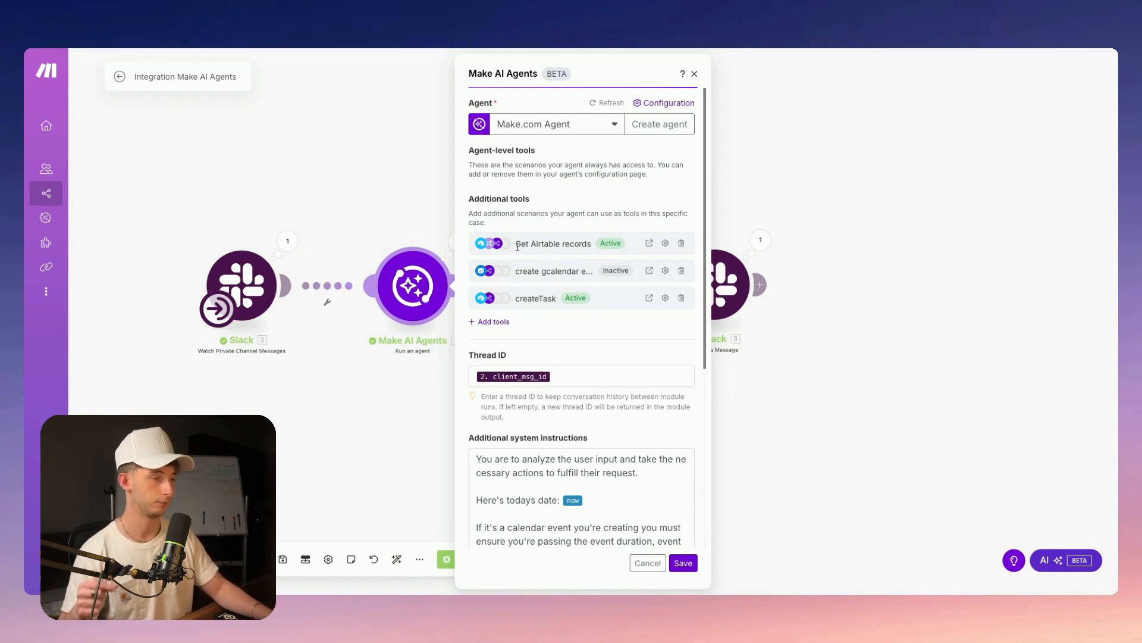
Browse scenarios available as agent tools and close Add tools without adding one
{"action": "left_click", "coordinate": [495, 323]}
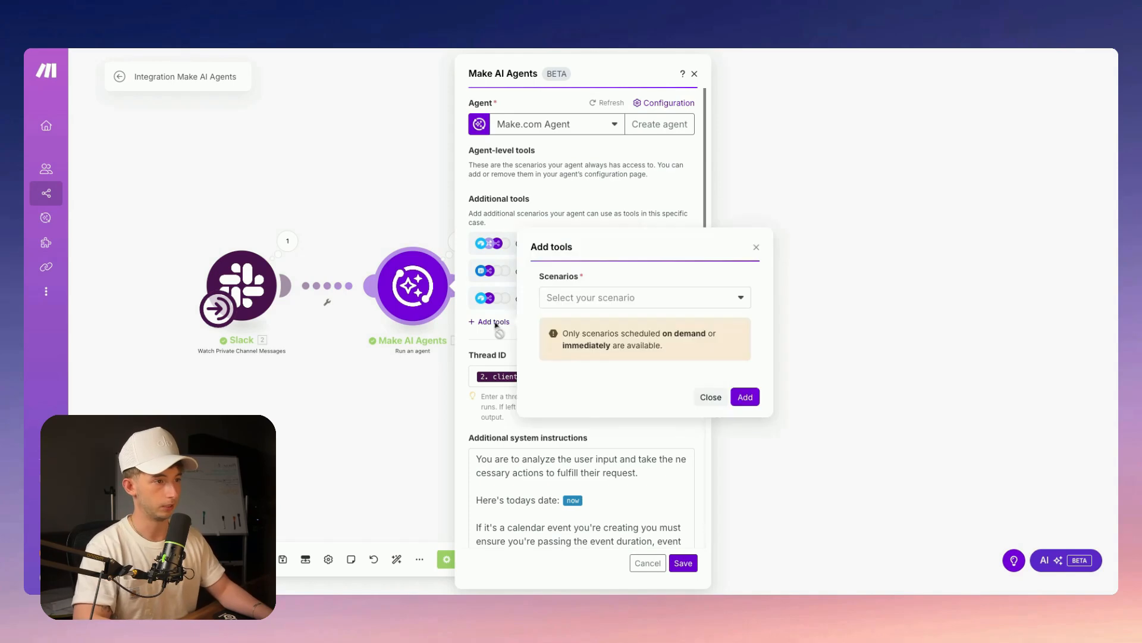
{"action": "left_click", "coordinate": [593, 303]}
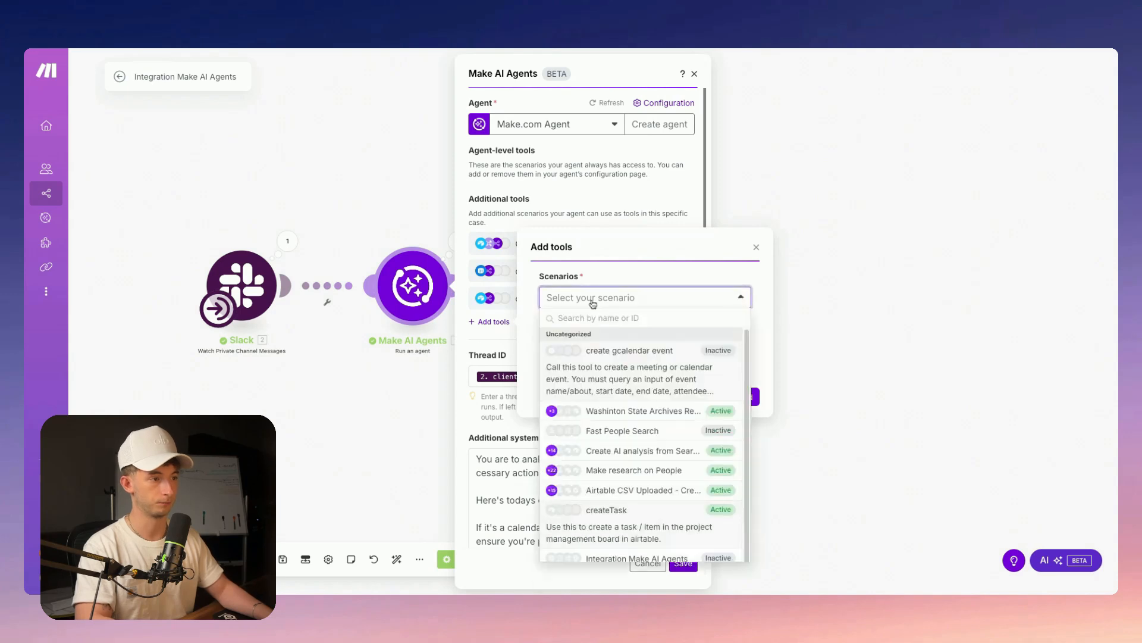
{"action": "left_click", "coordinate": [731, 303]}
{"action": "left_click", "coordinate": [756, 247]}
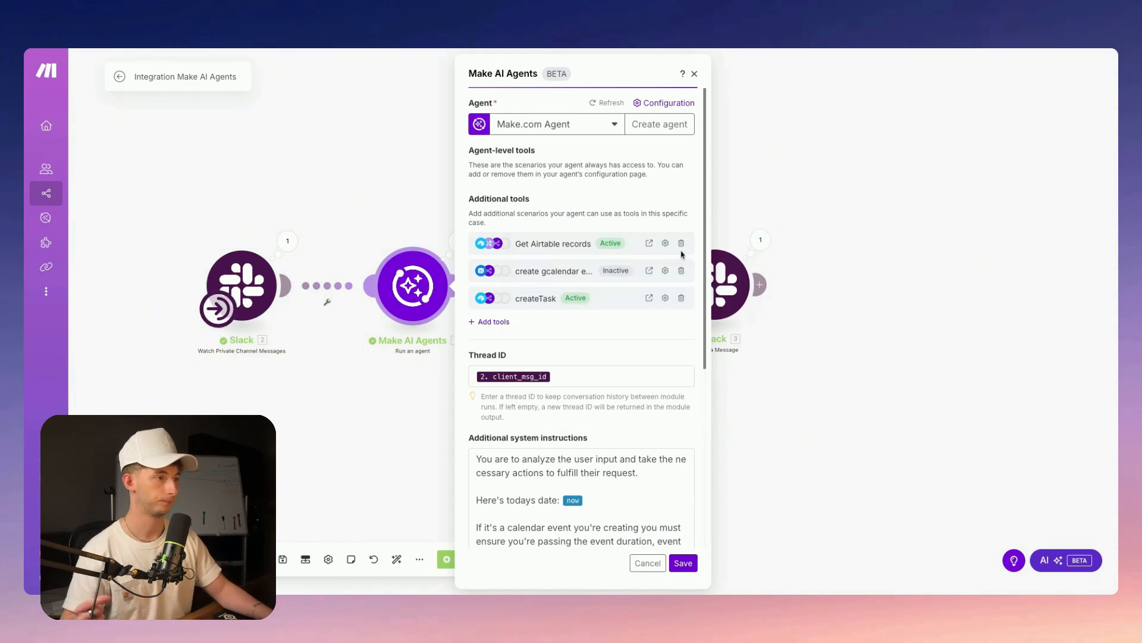
Describe the Get Airtable records tool as 'Use this tool to get tasks from the project management tool'
{"action": "left_click", "coordinate": [666, 243]}
{"action": "left_click", "coordinate": [746, 236]}
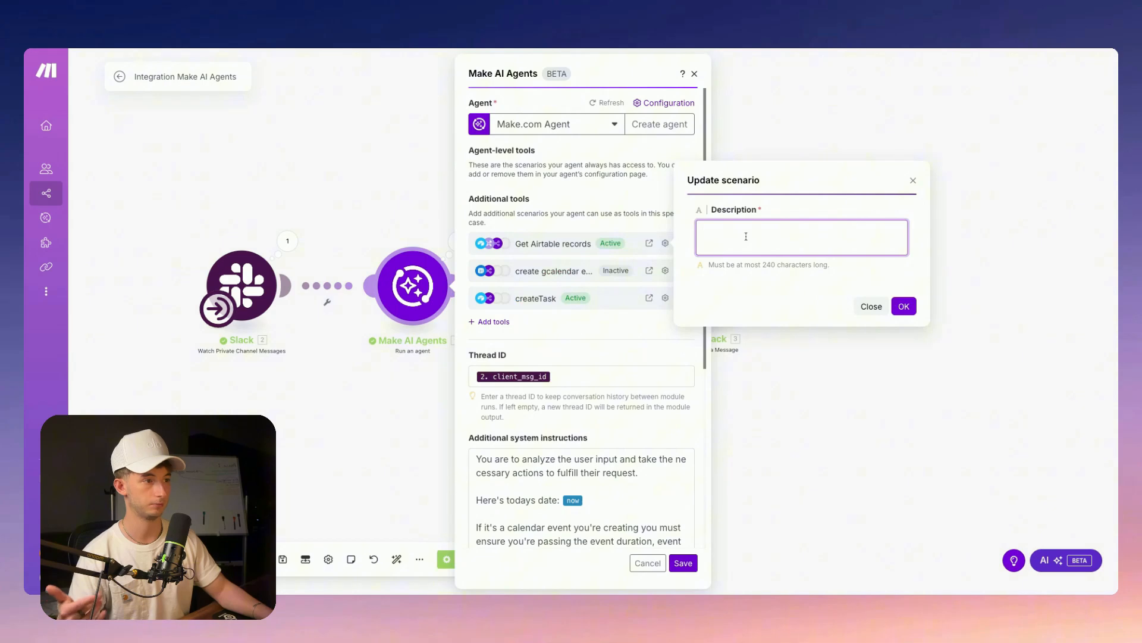
{"action": "type", "text": "Use"}
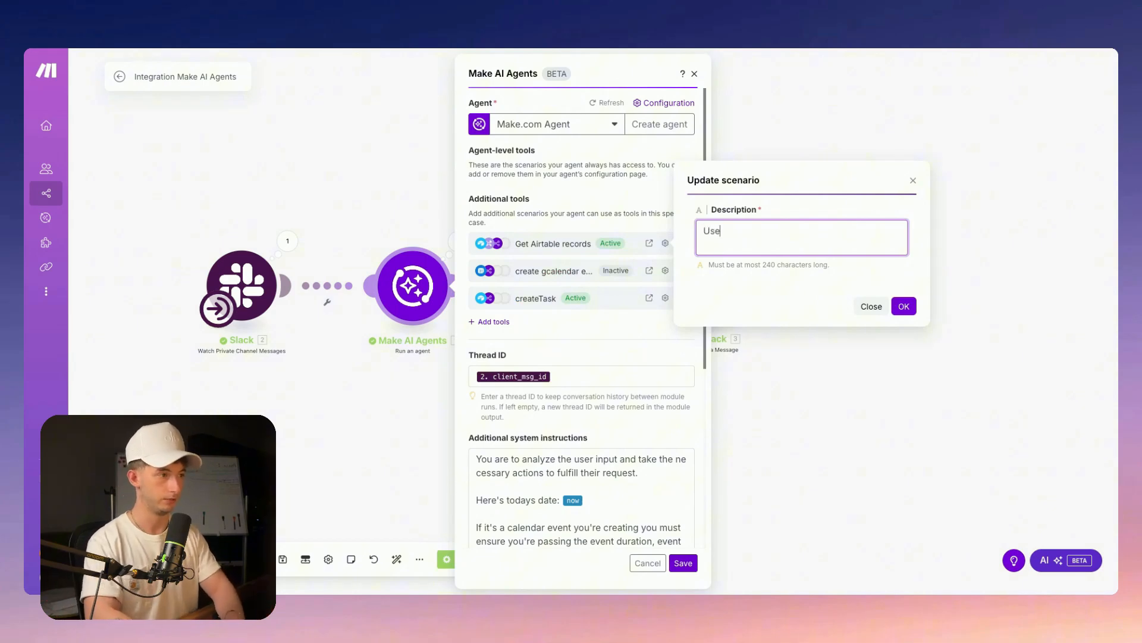
{"action": "type", "text": " this tool to get "}
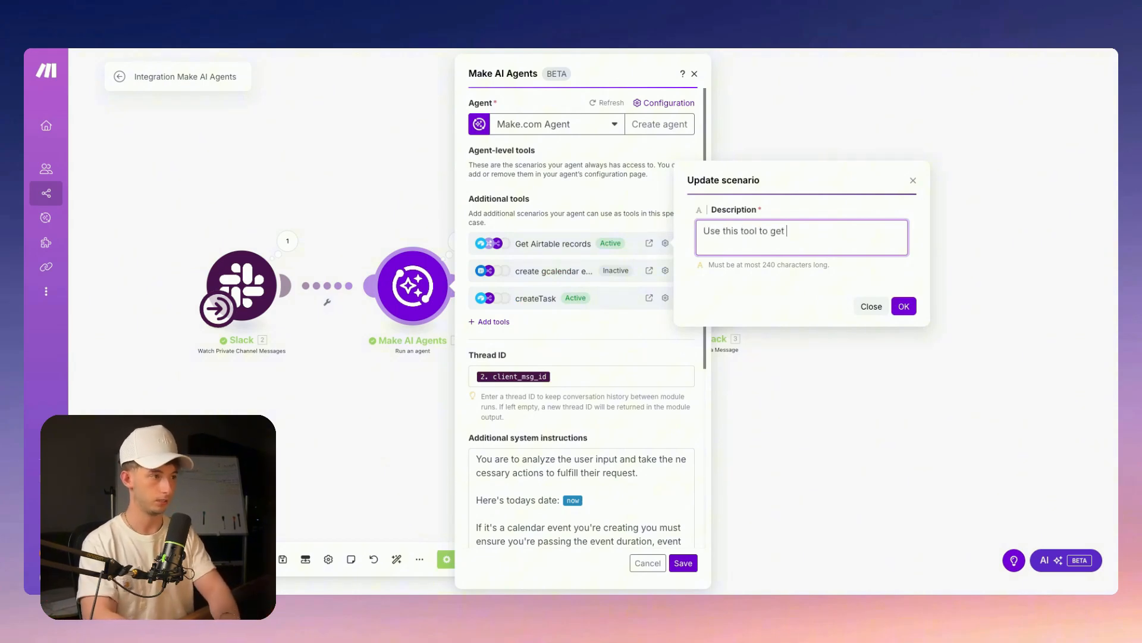
{"action": "type", "text": "tasks from the p"}
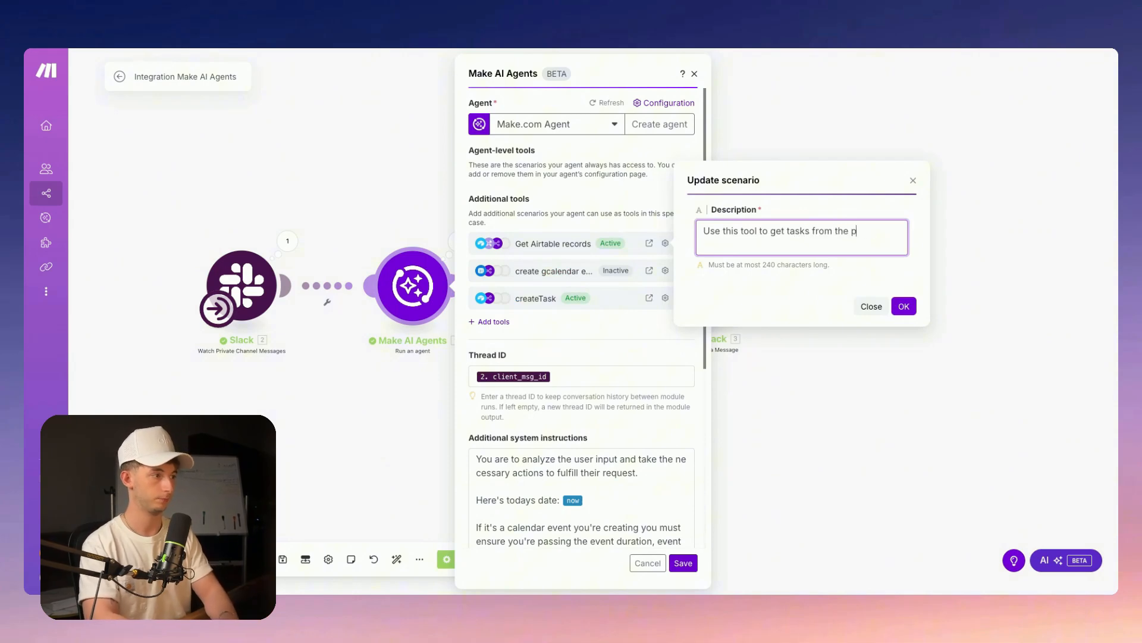
{"action": "type", "text": "roject management tool"}
{"action": "key", "text": "Return"}
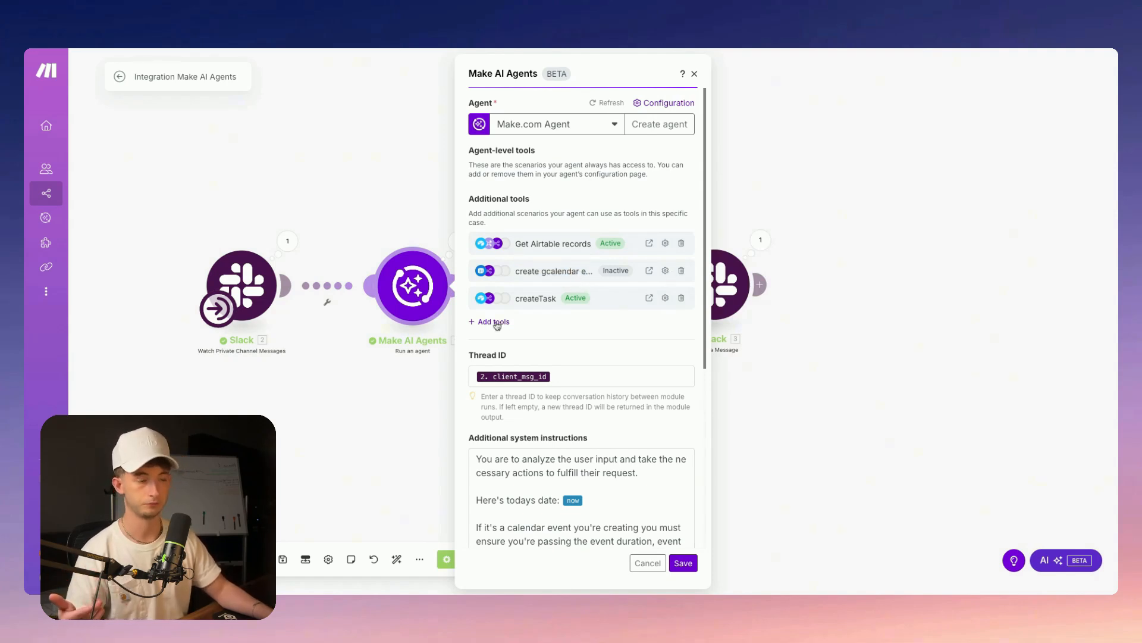
Review the create gcalendar event tool description and keep it unchanged
{"action": "left_click", "coordinate": [665, 270]}
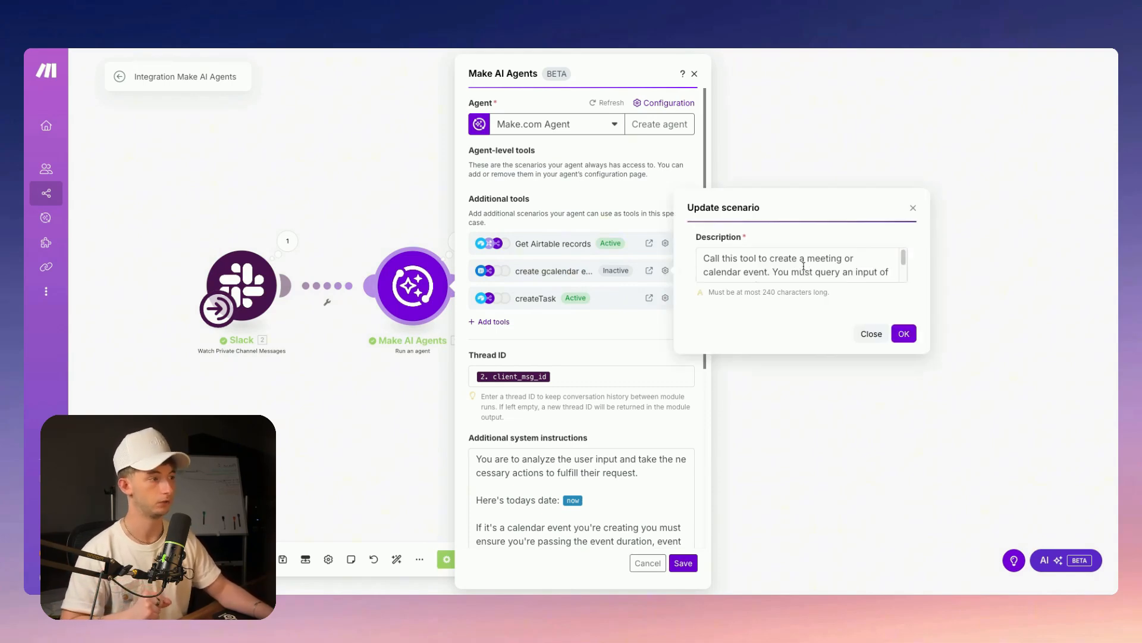
{"action": "scroll", "coordinate": [828, 275], "scroll_direction": "down", "scroll_amount": 1}
{"action": "scroll", "coordinate": [830, 275], "scroll_direction": "down", "scroll_amount": 2}
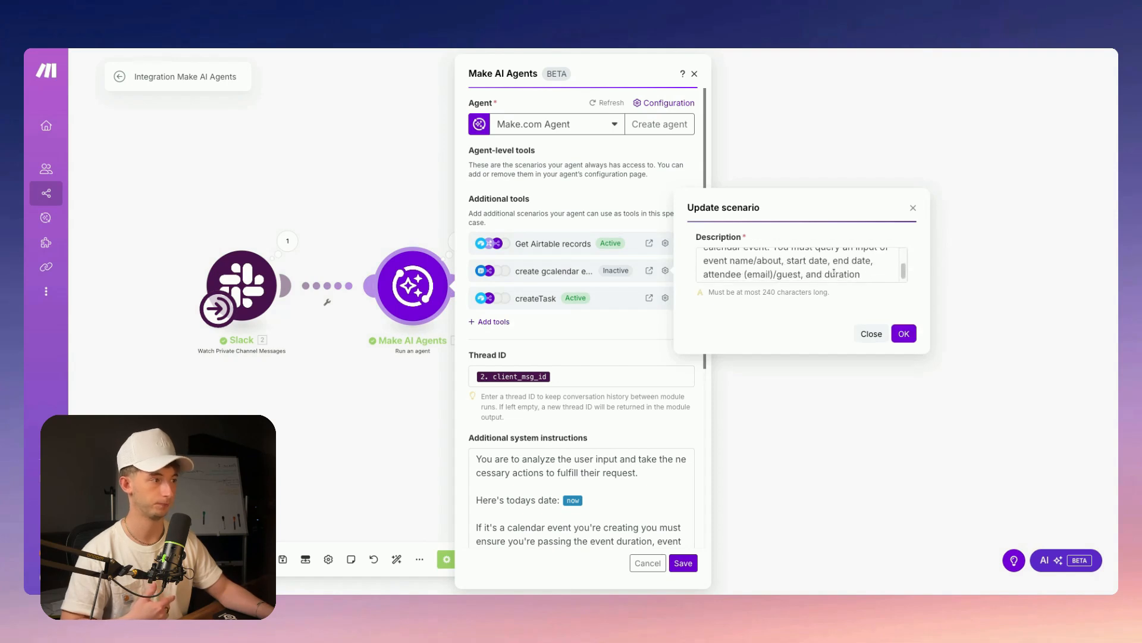
{"action": "scroll", "coordinate": [833, 276], "scroll_direction": "up", "scroll_amount": 2}
{"action": "scroll", "coordinate": [839, 277], "scroll_direction": "down", "scroll_amount": 2}
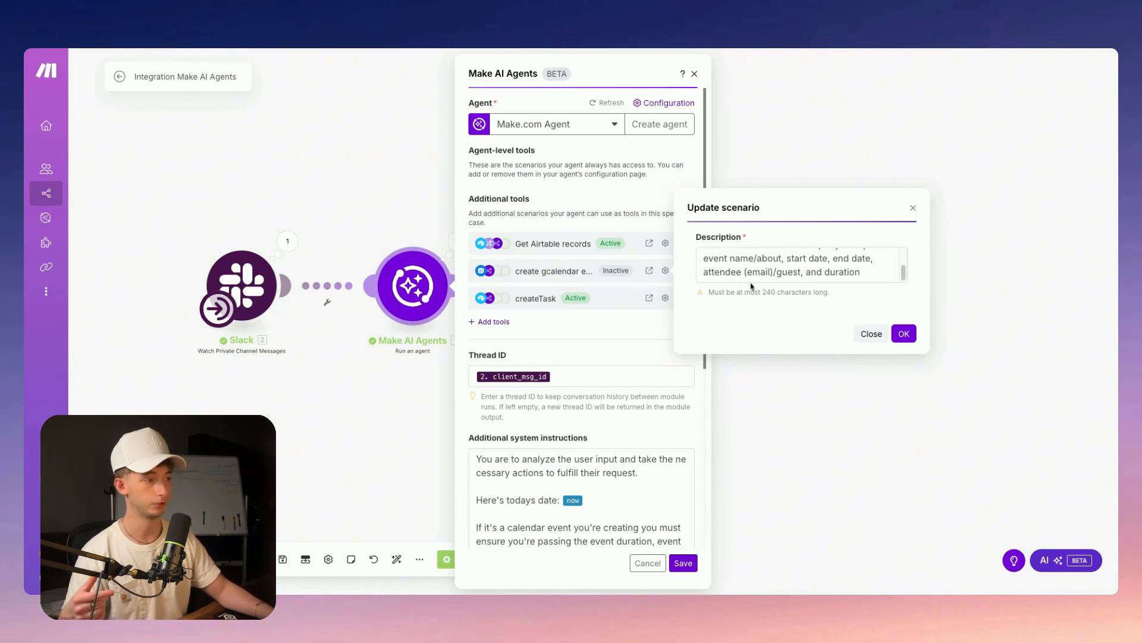
{"action": "left_click", "coordinate": [789, 271]}
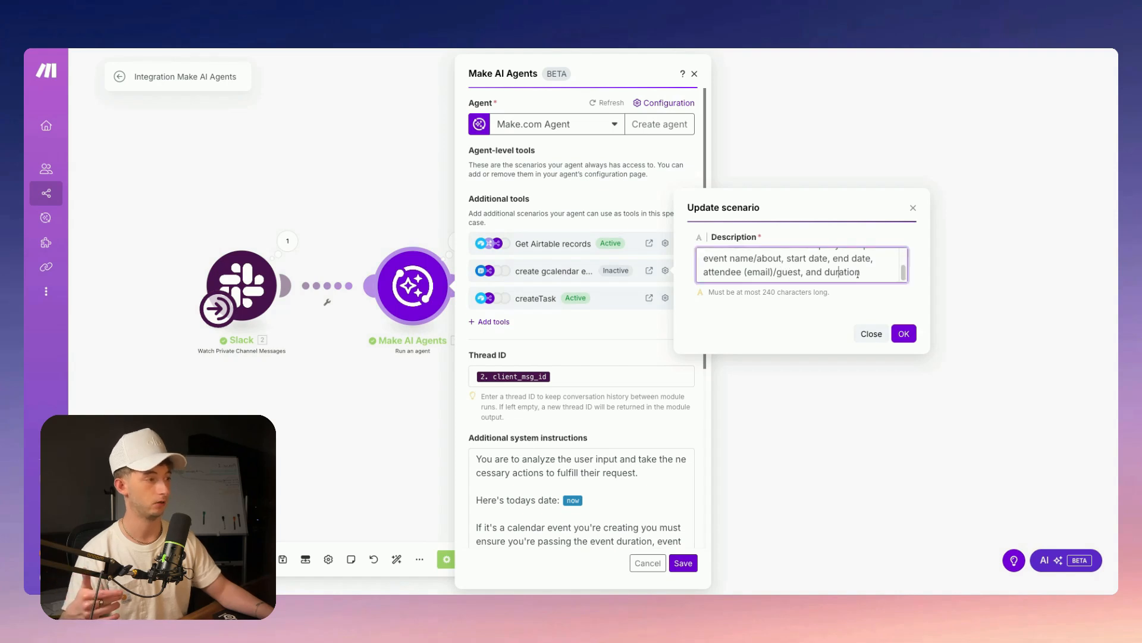
{"action": "left_click", "coordinate": [904, 334]}
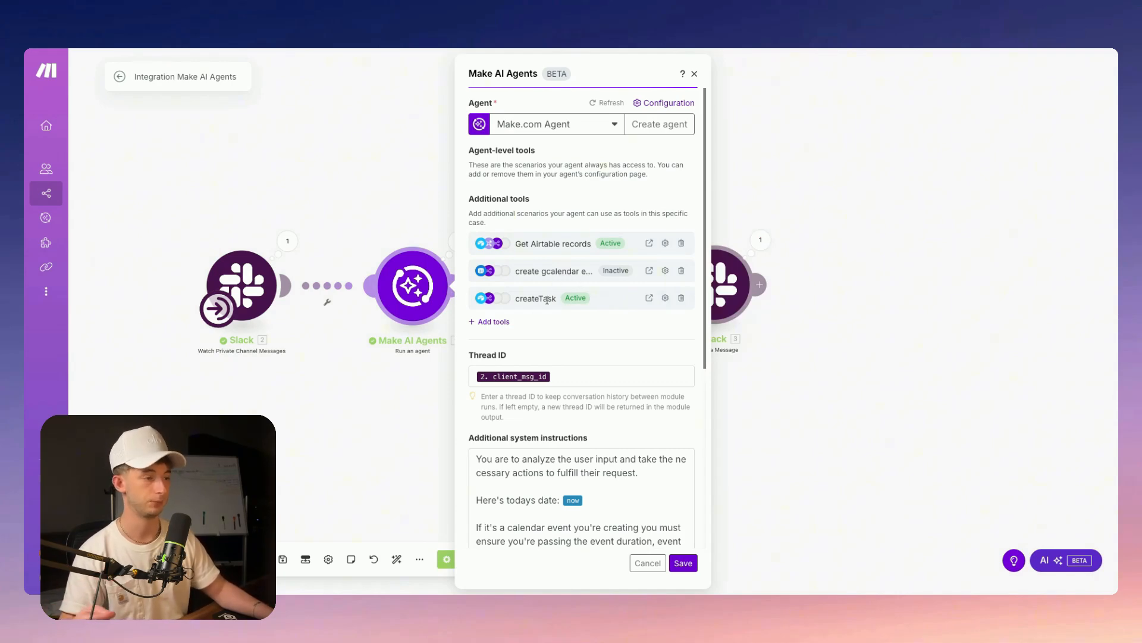
Accept the createTask tool description unchanged and open the Make.com Agent configuration page
{"action": "left_click", "coordinate": [665, 298]}
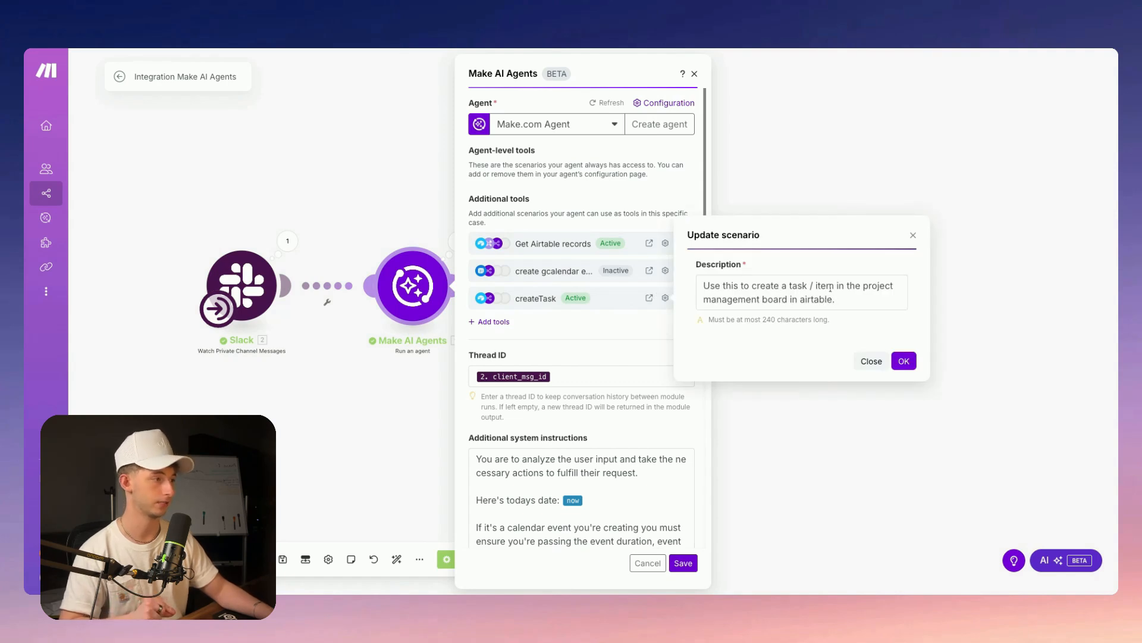
{"action": "left_click", "coordinate": [852, 307]}
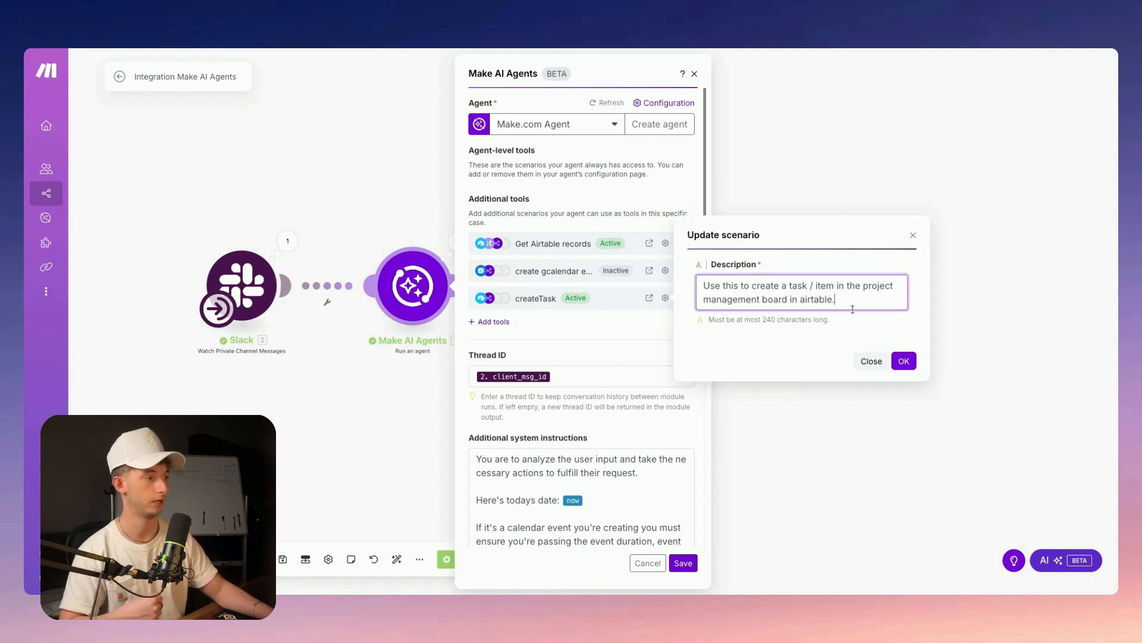
{"action": "left_click", "coordinate": [903, 360]}
{"action": "left_click", "coordinate": [663, 104]}
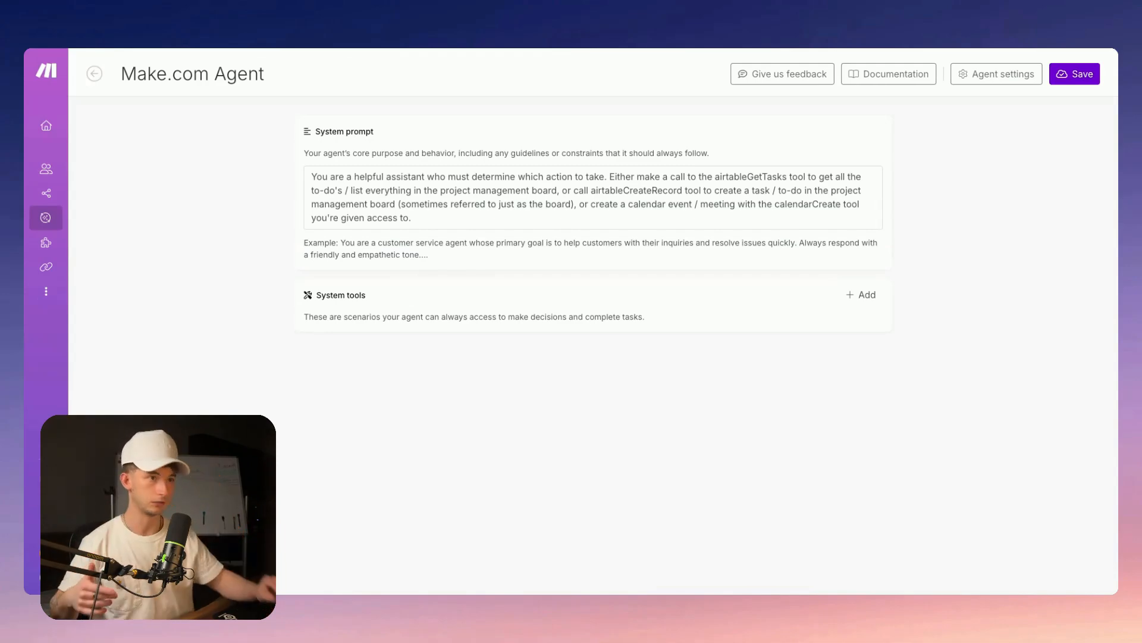
Review the agent's system prompt, then return to the scenario's Make AI Agents settings
{"action": "left_click", "coordinate": [424, 217]}
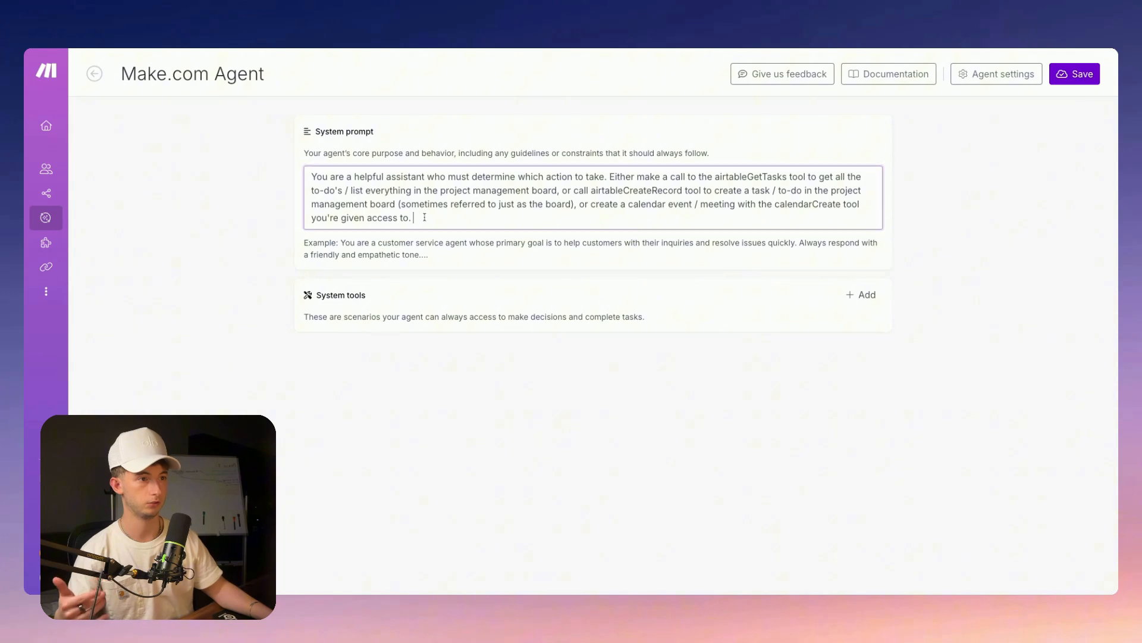
{"action": "left_click", "coordinate": [509, 65]}
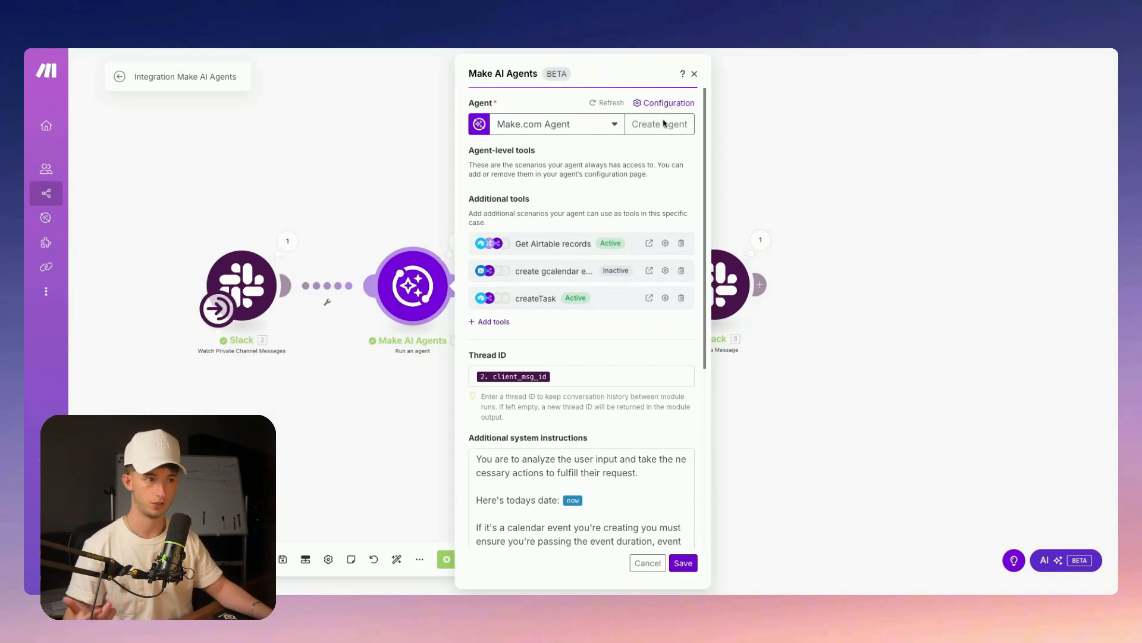
{"action": "scroll", "coordinate": [619, 294], "scroll_direction": "down", "scroll_amount": 2}
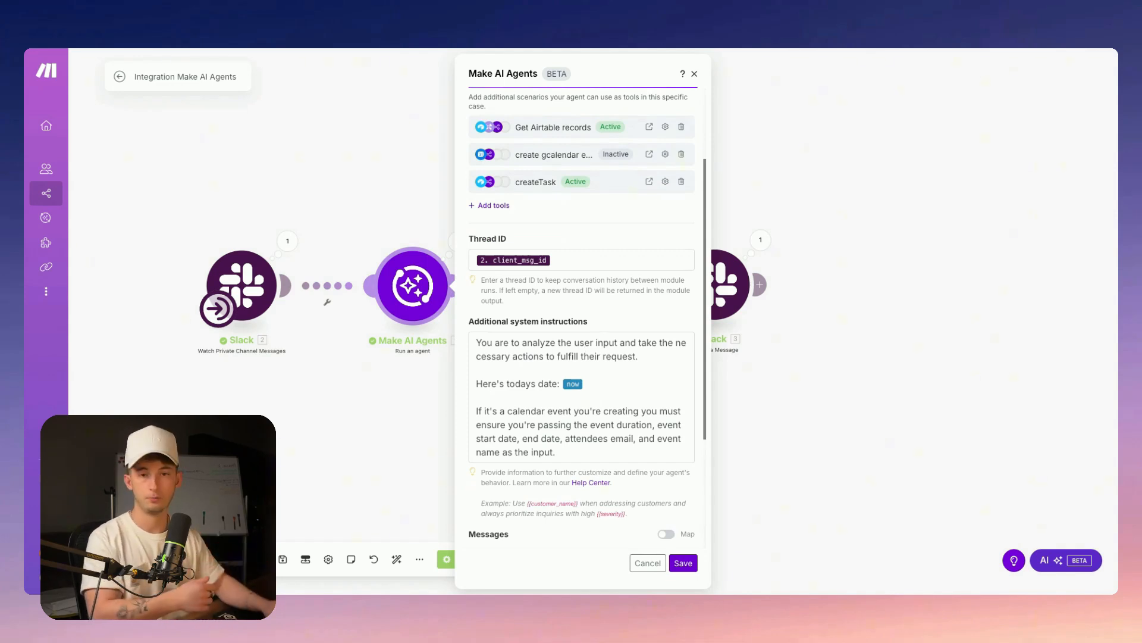
{"action": "scroll", "coordinate": [528, 293], "scroll_direction": "down", "scroll_amount": 2}
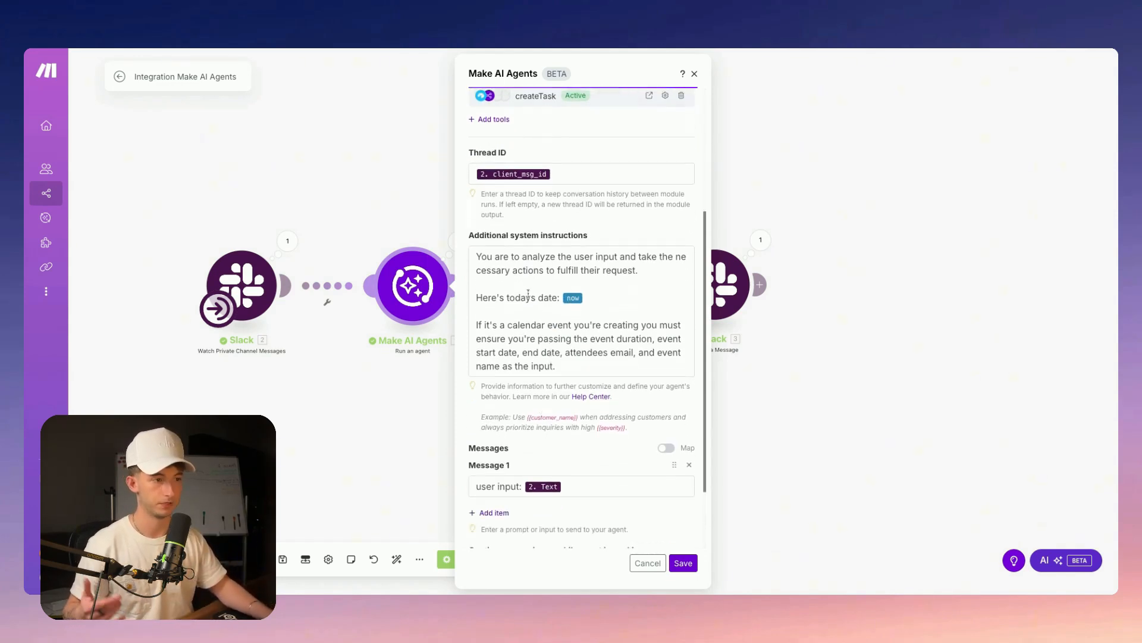
{"action": "left_click", "coordinate": [476, 251]}
{"action": "key", "text": "ctrl+a"}
{"action": "left_click", "coordinate": [588, 370]}
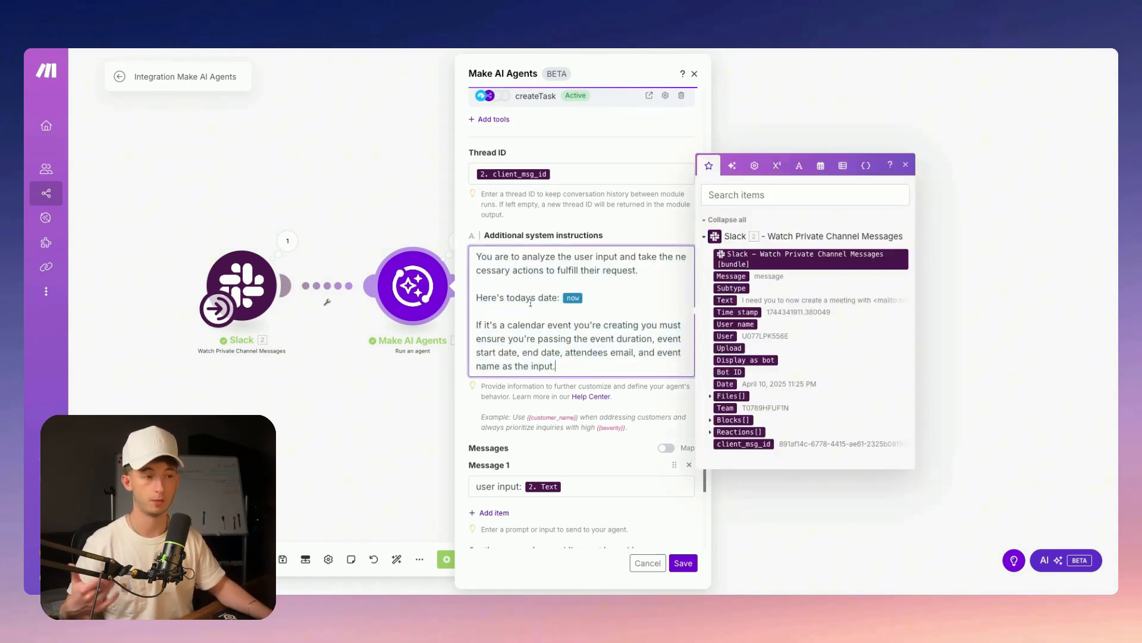
{"action": "triple_click", "coordinate": [497, 261]}
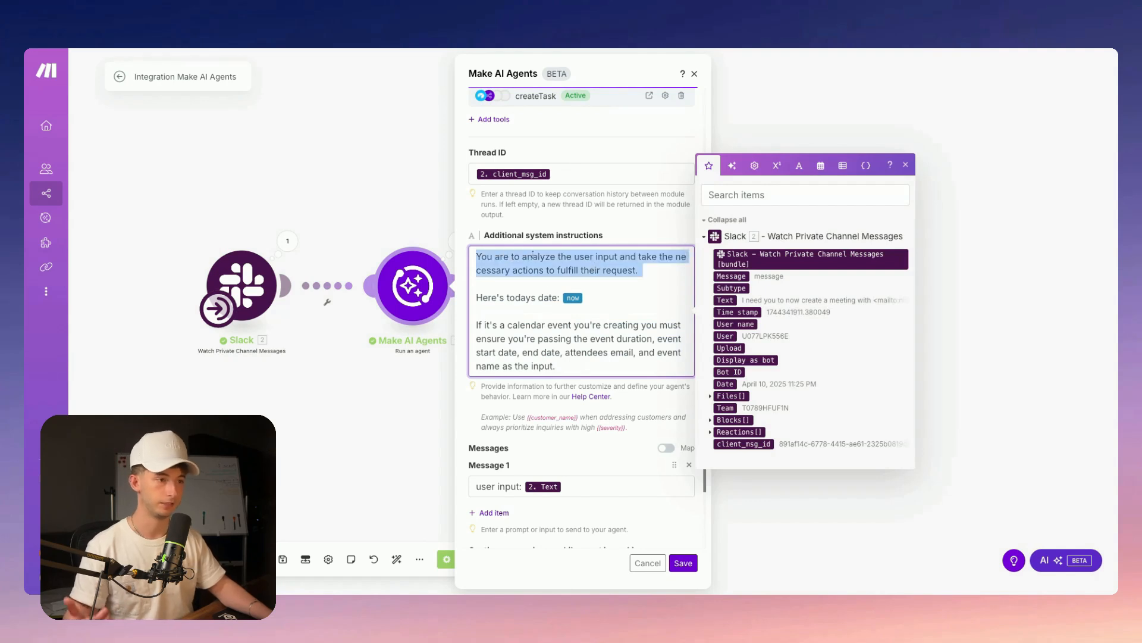
{"action": "left_click", "coordinate": [555, 272]}
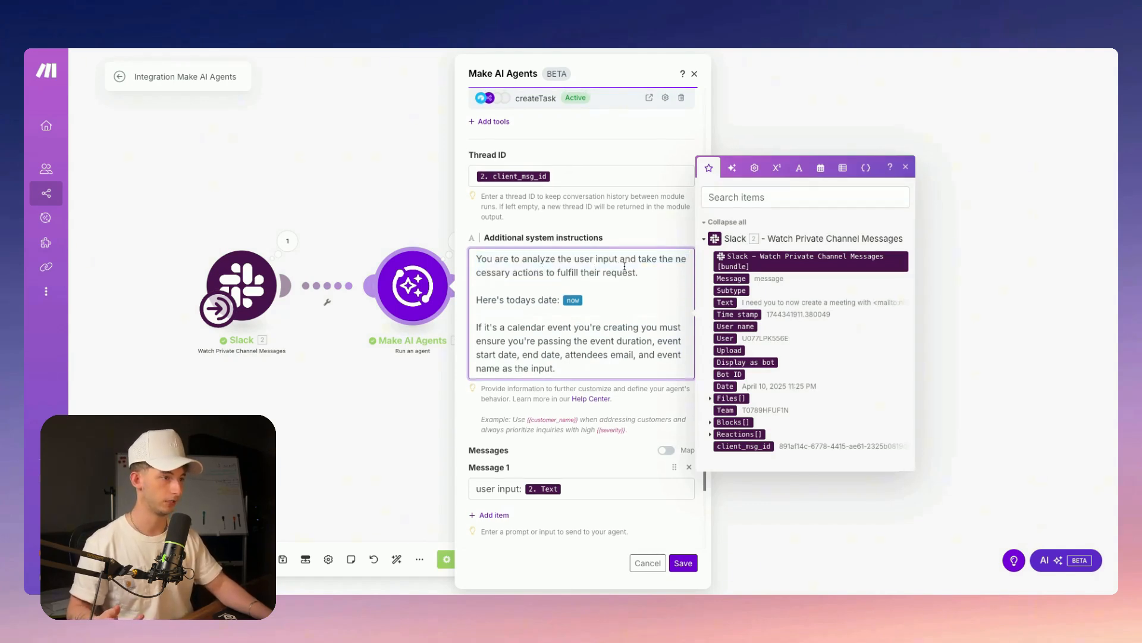
{"action": "left_click", "coordinate": [653, 276]}
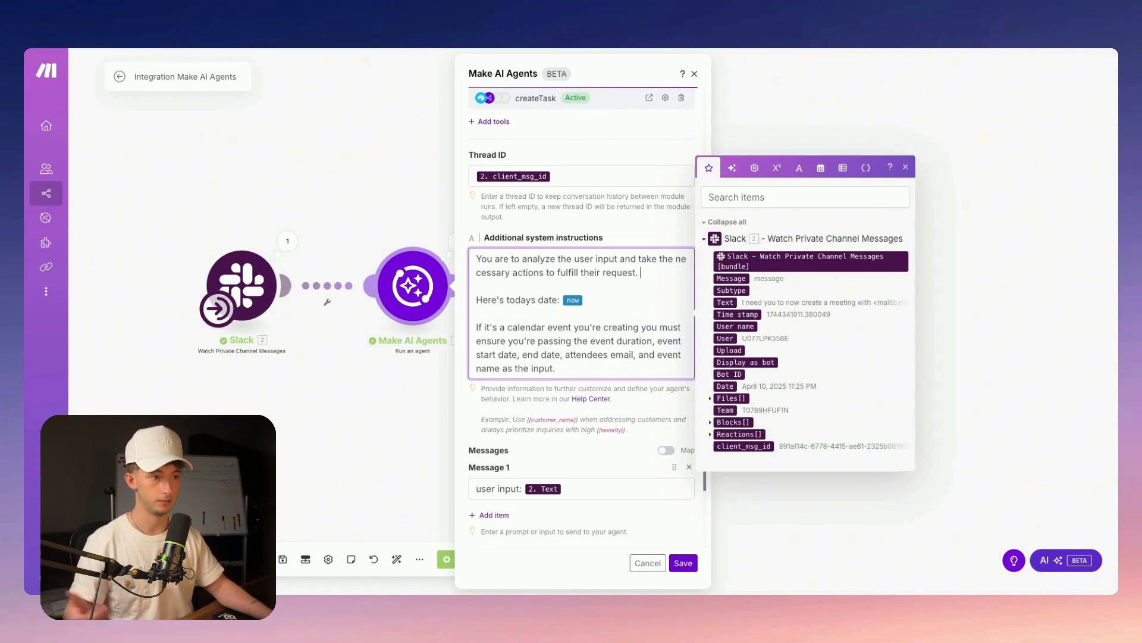
{"action": "scroll", "coordinate": [613, 297], "scroll_direction": "down", "scroll_amount": 1}
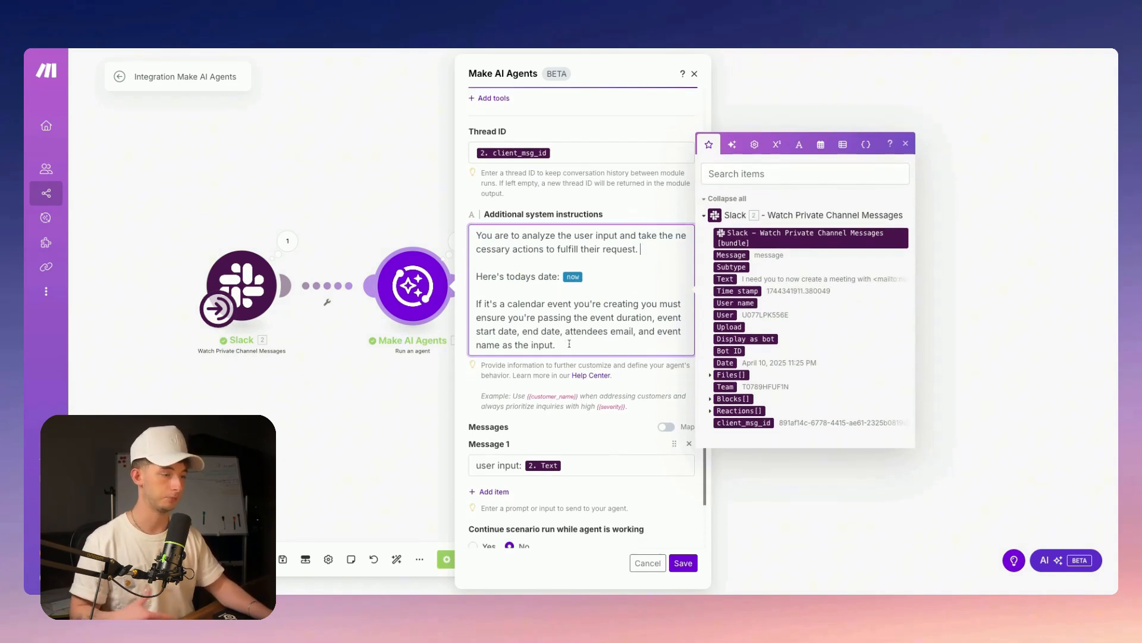
{"action": "left_click", "coordinate": [569, 344]}
{"action": "key", "text": "alt+shift+Left"}
{"action": "key", "text": "alt+shift+Left"}
{"action": "key", "text": "alt+shift+Left"}
{"action": "key", "text": "alt+shift+Left"}
{"action": "key", "text": "alt+shift+Left"}
{"action": "key", "text": "alt+shift+Left"}
{"action": "key", "text": "alt+shift+Left"}
{"action": "key", "text": "alt+shift+Left"}
{"action": "key", "text": "alt+shift+Left"}
{"action": "key", "text": "alt+shift+Left"}
{"action": "key", "text": "alt+shift+Left"}
{"action": "key", "text": "alt+shift+Left"}
{"action": "key", "text": "alt+shift+Left"}
{"action": "key", "text": "alt+shift+Left"}
{"action": "key", "text": "alt+shift+Left"}
{"action": "key", "text": "alt+shift+Left"}
{"action": "key", "text": "alt+shift+Left"}
{"action": "key", "text": "alt+shift+Left"}
{"action": "key", "text": "alt+shift+Left"}
{"action": "key", "text": "alt+shift+Left"}
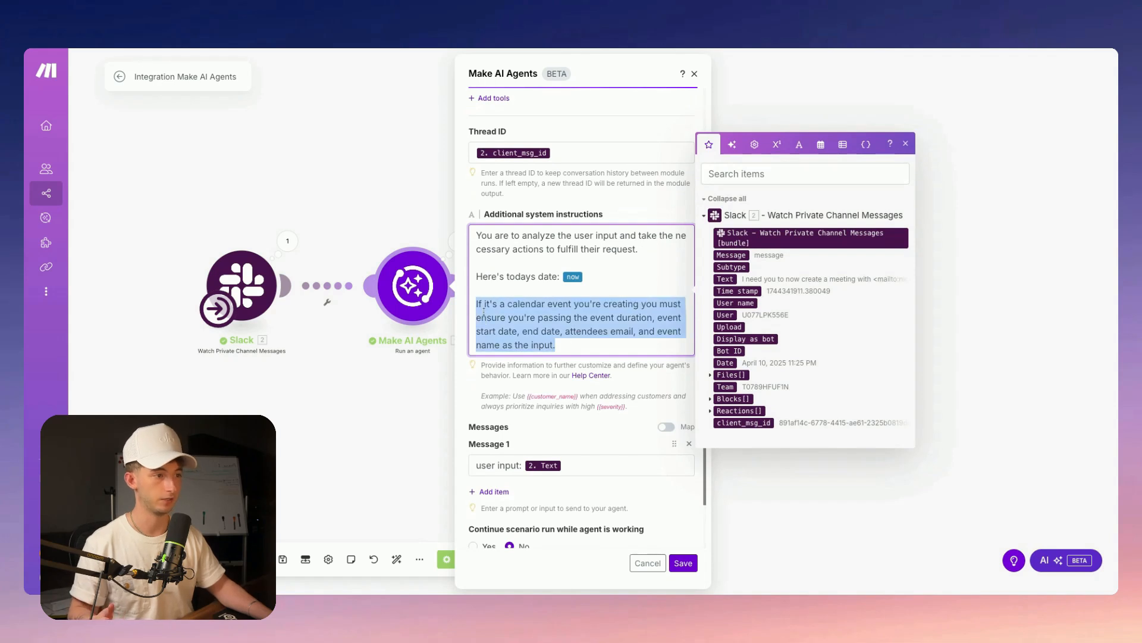
{"action": "left_click", "coordinate": [553, 317]}
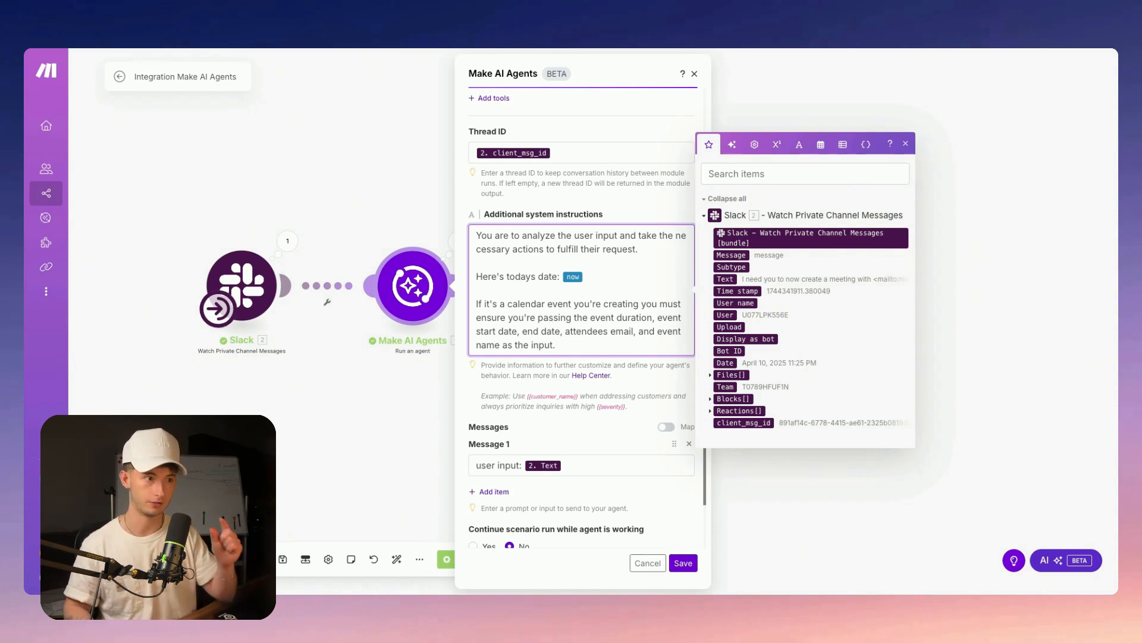
{"action": "scroll", "coordinate": [664, 438], "scroll_direction": "down", "scroll_amount": 2}
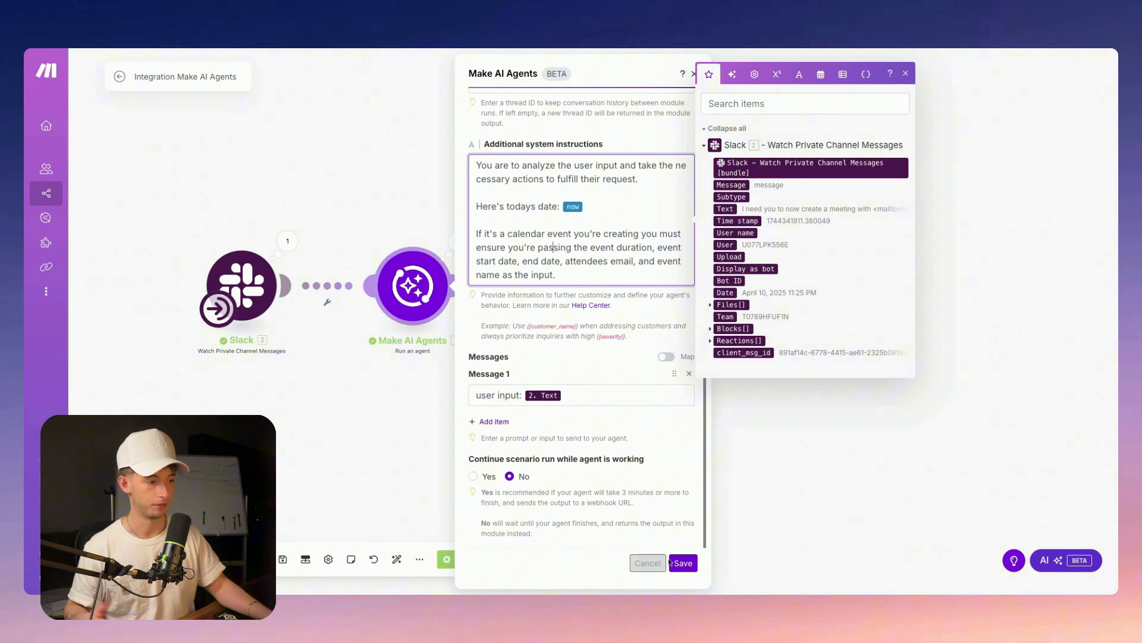
Save the Make AI Agents module settings
{"action": "left_click", "coordinate": [672, 562]}
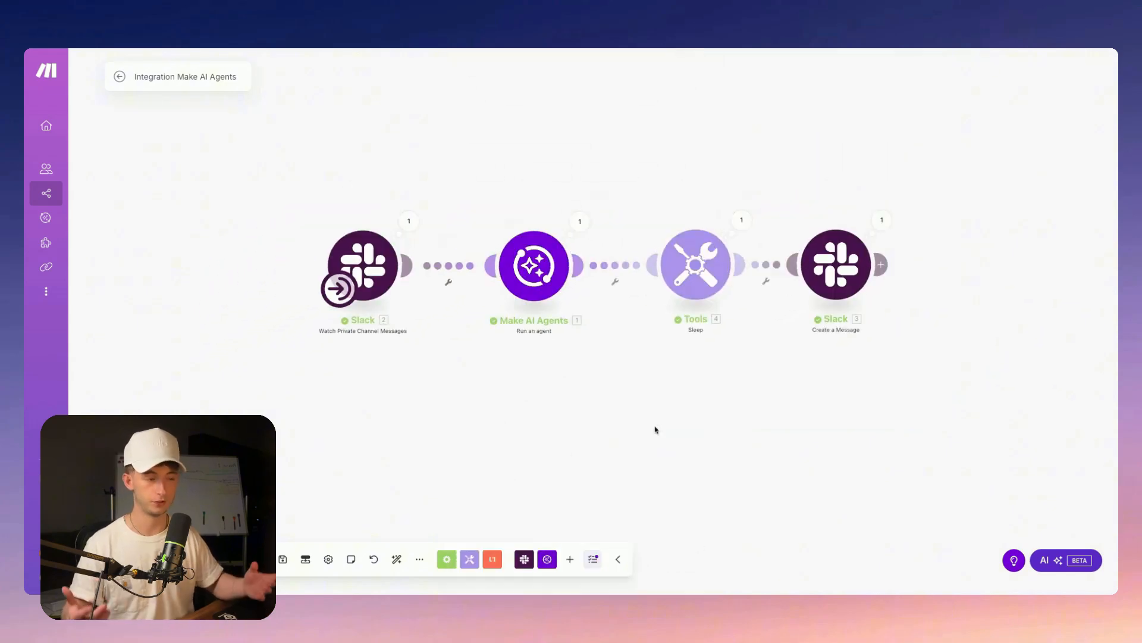